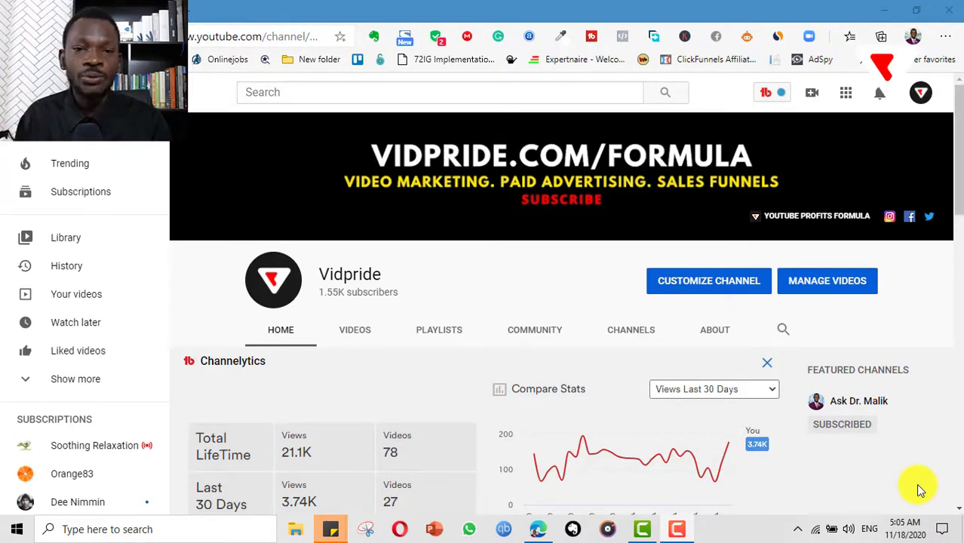
Step: Start a new video upload on the channel and choose the file "coaching consulting funnel"
scroll(789, 298, "down", 2)
scroll(793, 302, "up", 2)
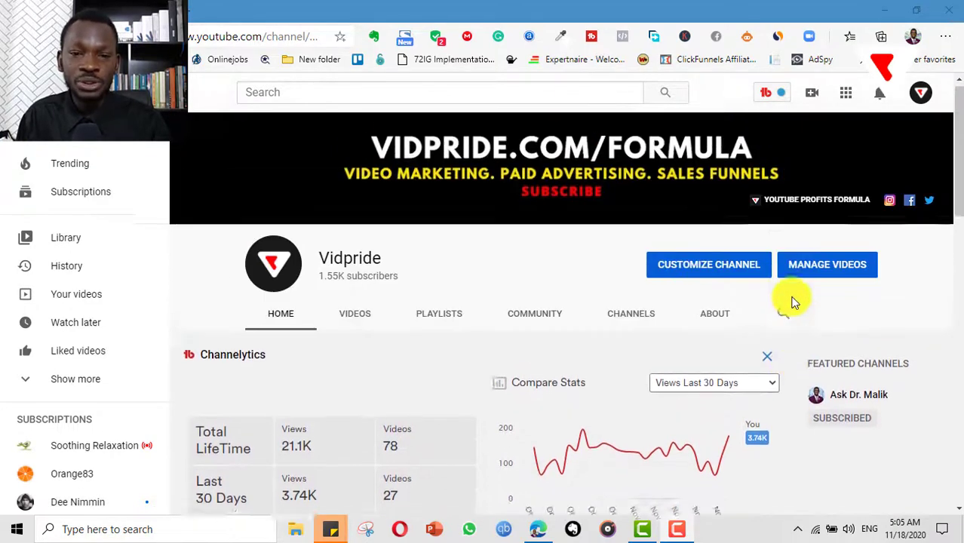
left_click(812, 93)
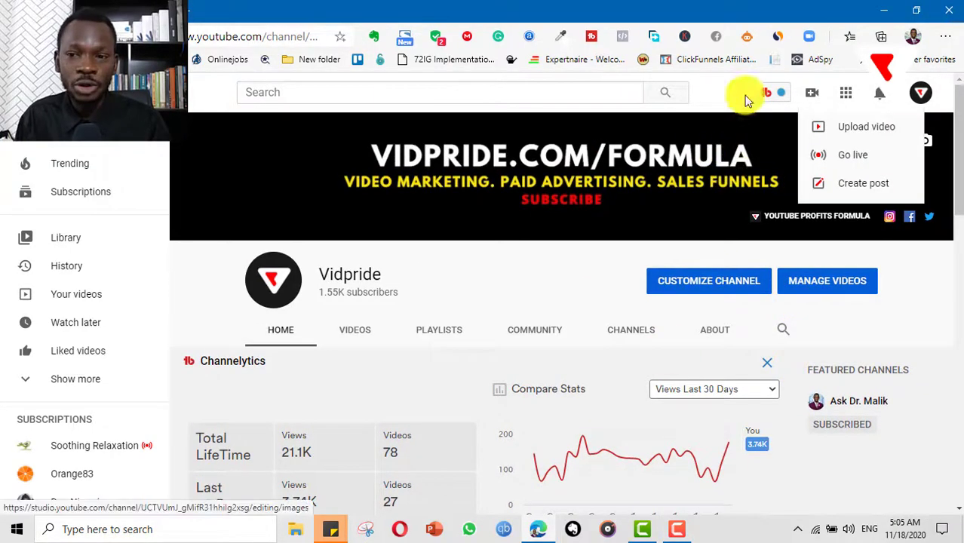
left_click(855, 135)
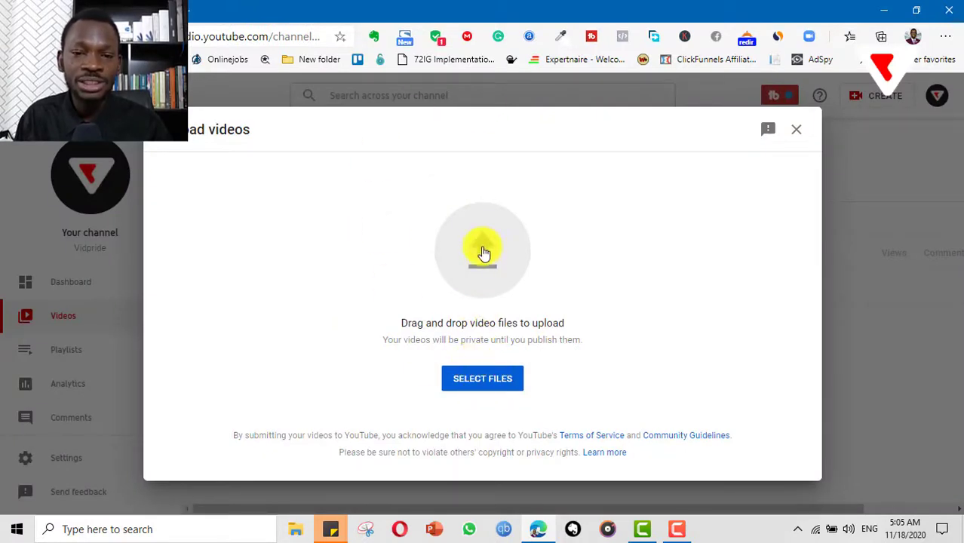
left_click(483, 262)
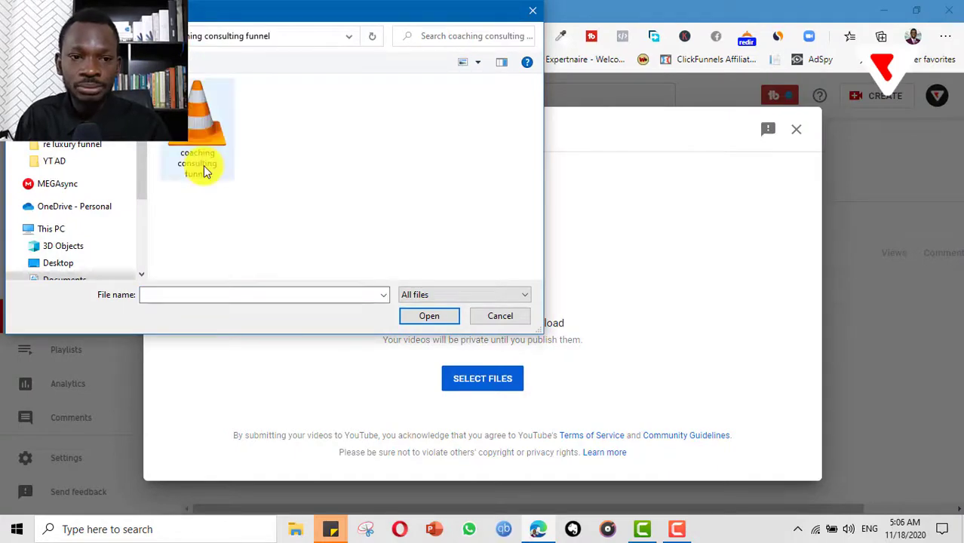
double_click(203, 155)
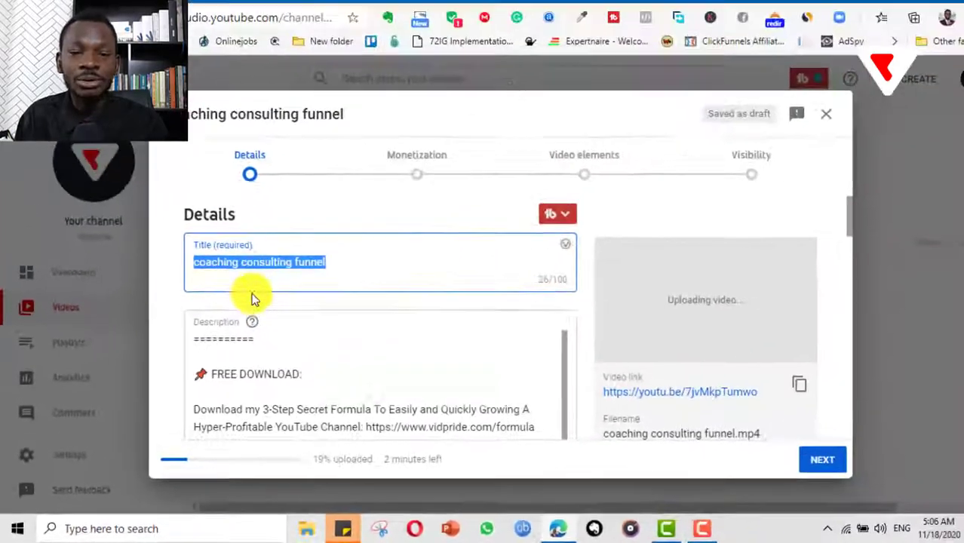
Step: Review the prefilled title and description of the upload and continue to the monetization stage
scroll(483, 365, "down", 6)
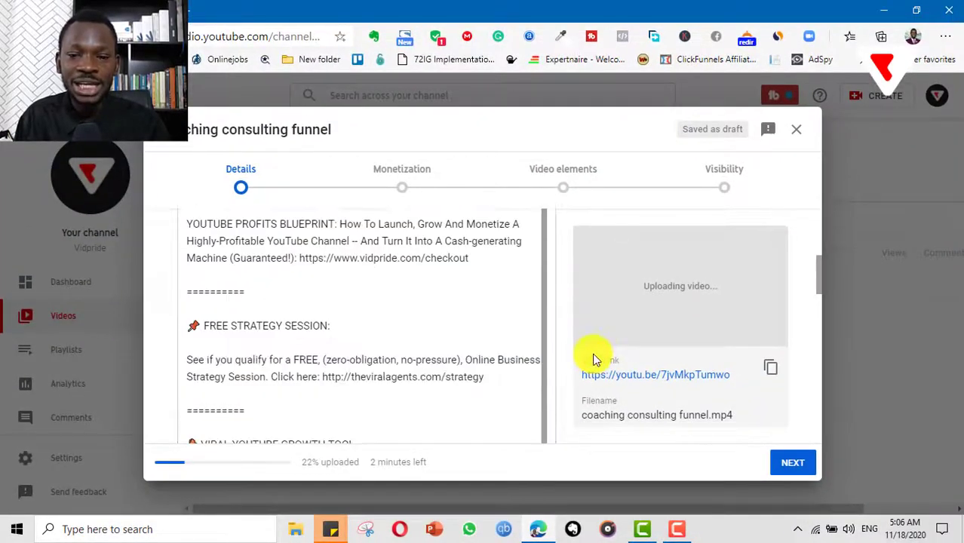
scroll(593, 359, "down", 8)
scroll(549, 340, "up", 6)
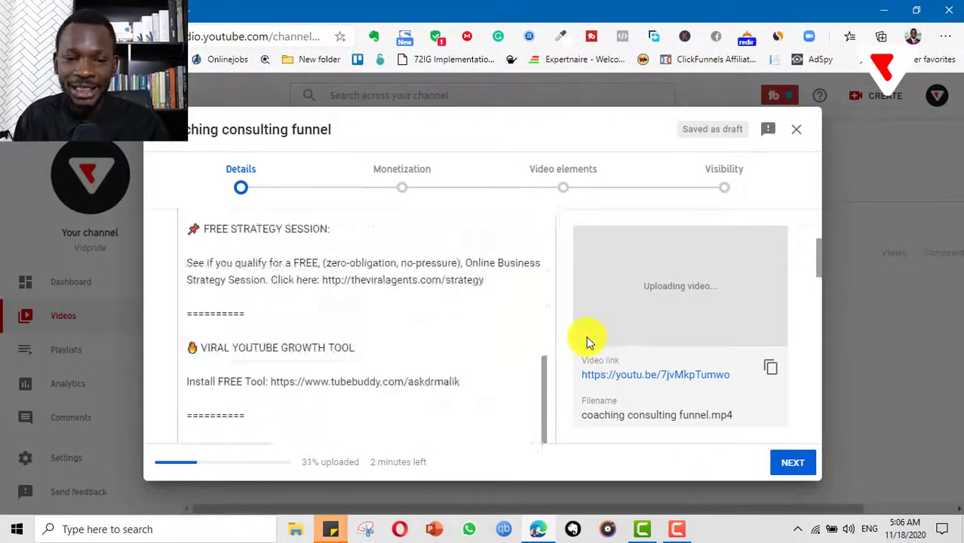
scroll(604, 347, "up", 4)
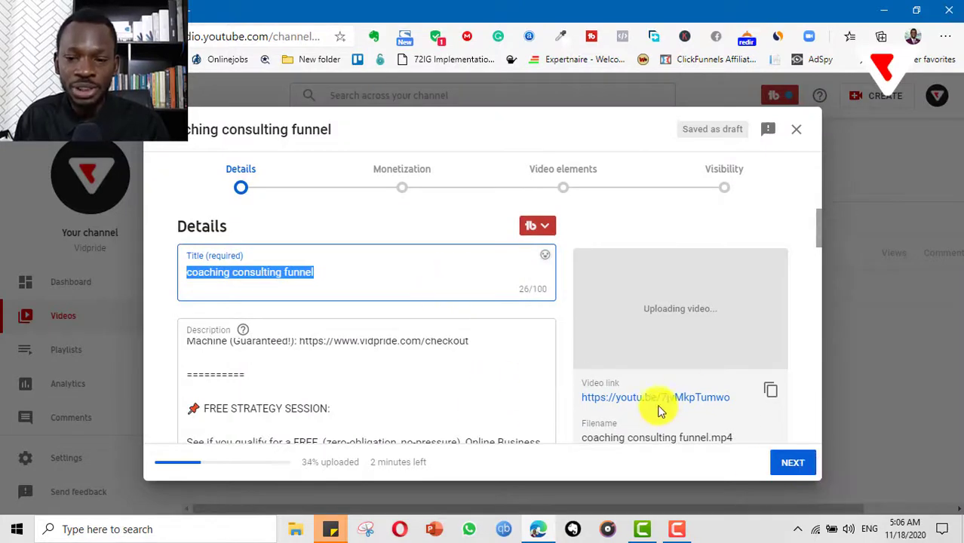
left_click(793, 463)
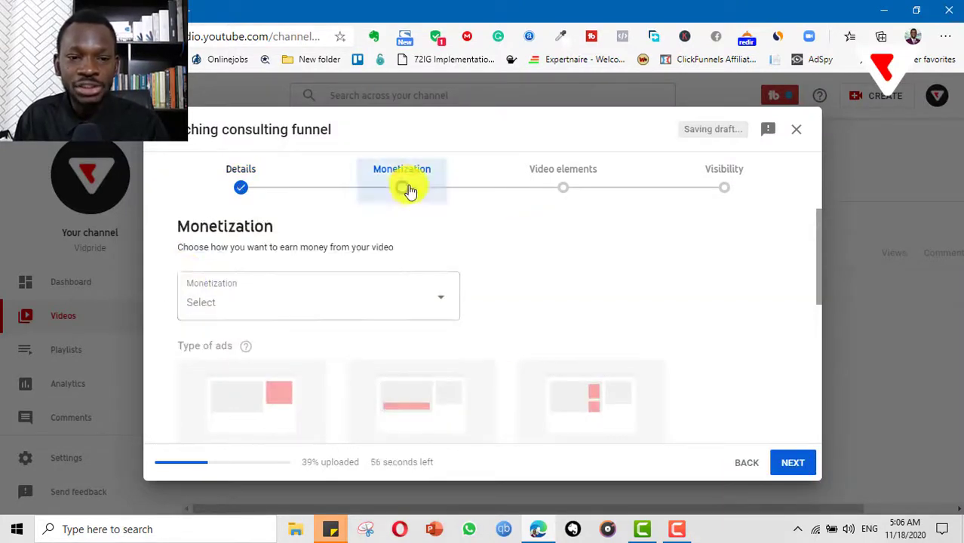
Step: Set the video's monetization to On, review the ad types and ad locations, and continue to ad suitability
left_click(417, 314)
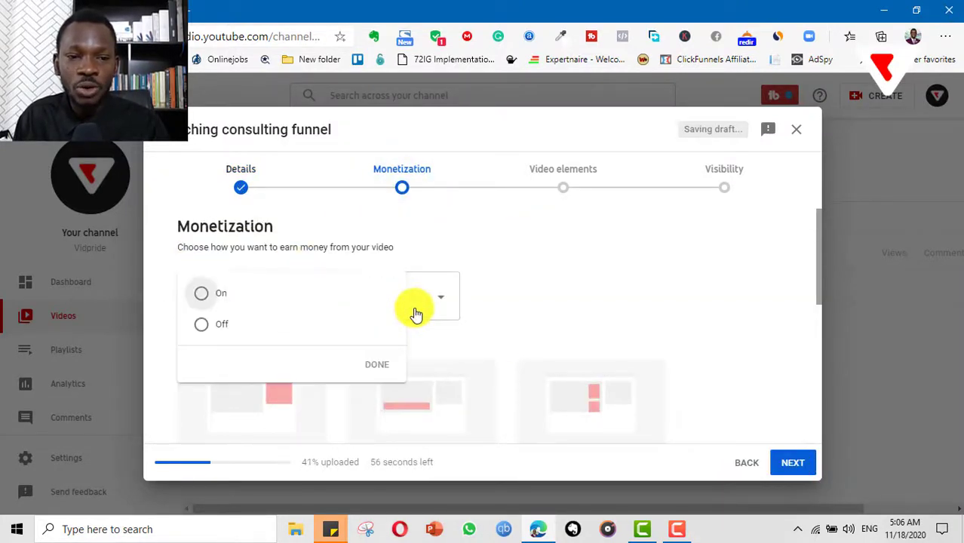
left_click(212, 296)
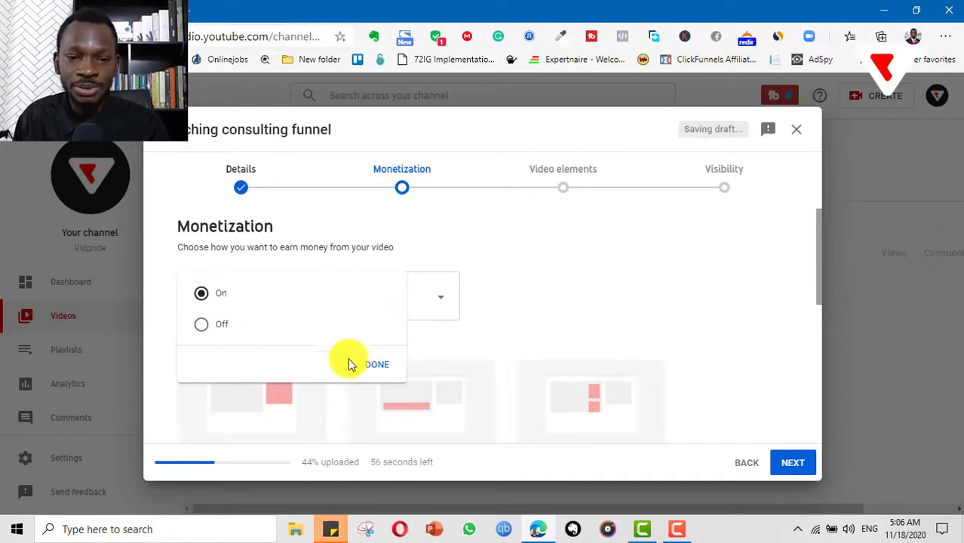
left_click(377, 365)
scroll(604, 336, "down", 5)
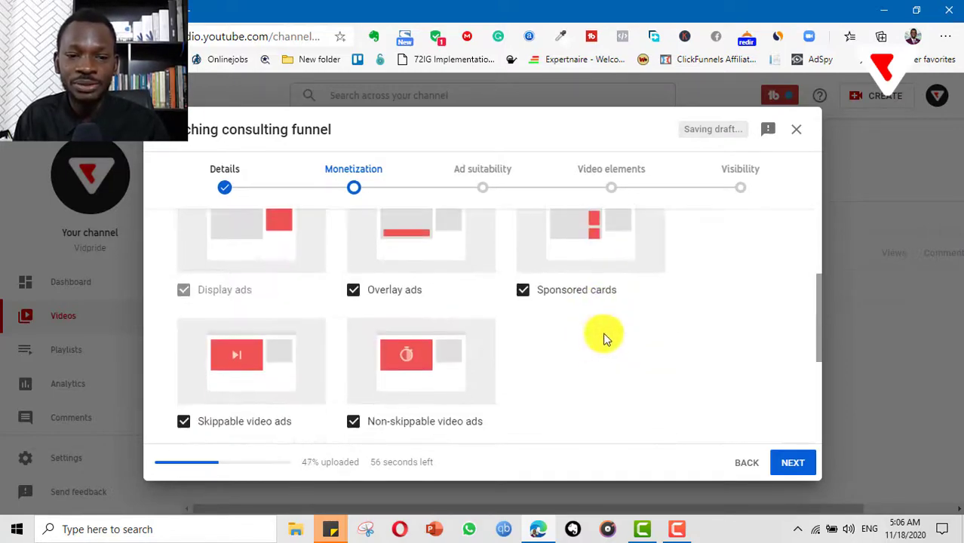
scroll(678, 411, "up", 2)
scroll(678, 412, "down", 3)
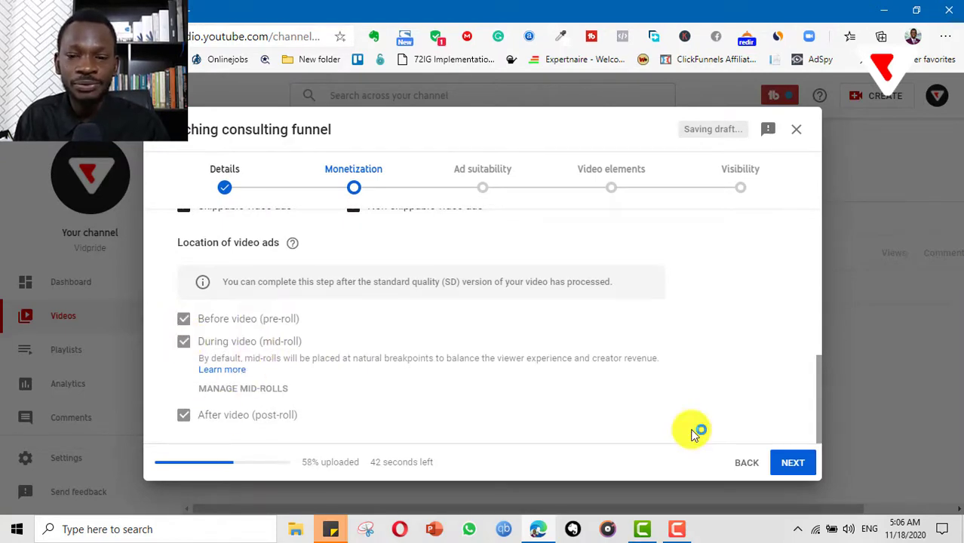
left_click(789, 460)
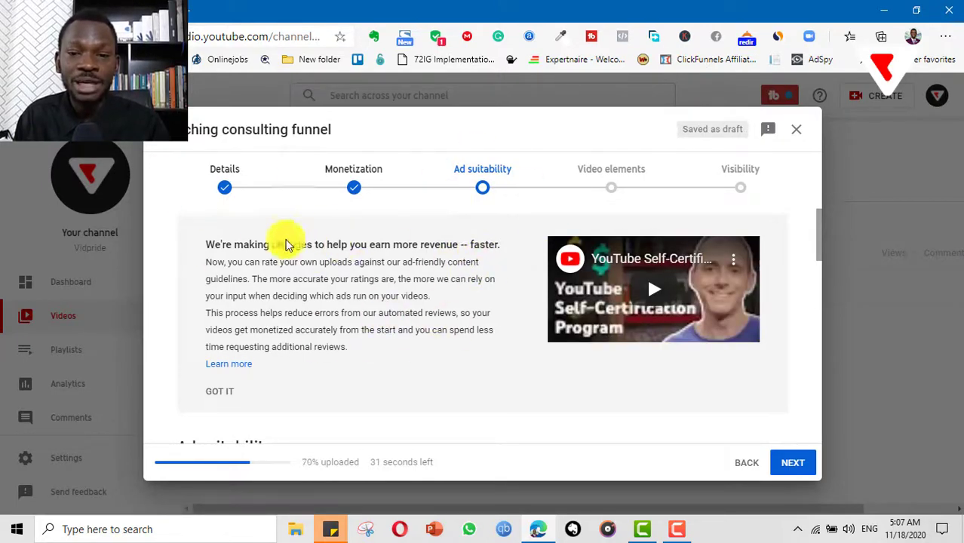
Step: Go through the ad suitability categories, rate the video as "None of the above" and continue to video elements
scroll(527, 323, "down", 5)
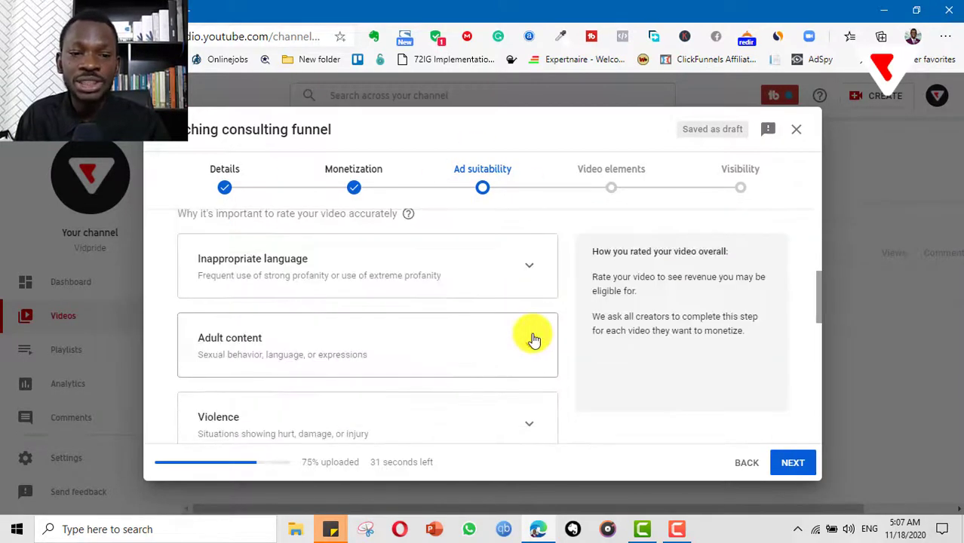
scroll(491, 328, "down", 1)
scroll(325, 344, "up", 2)
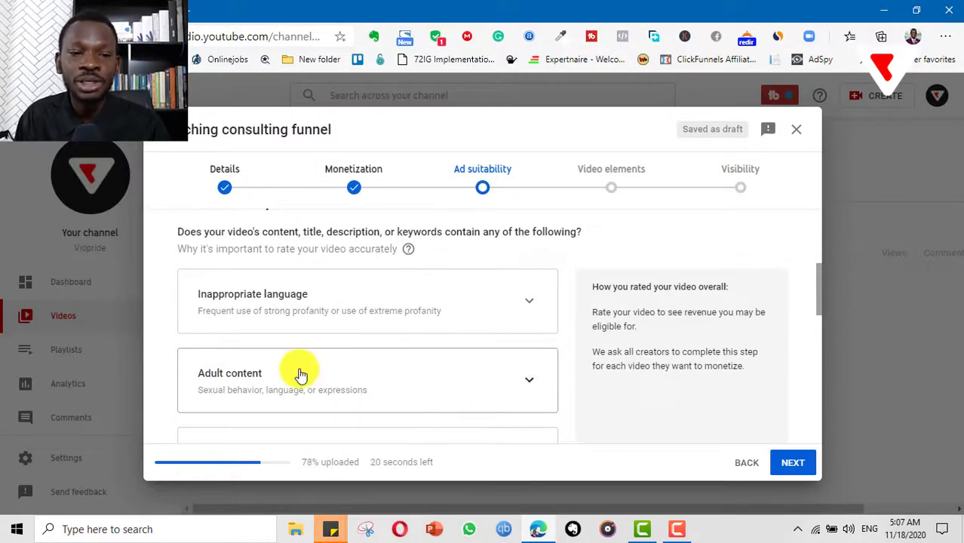
scroll(330, 301, "down", 5)
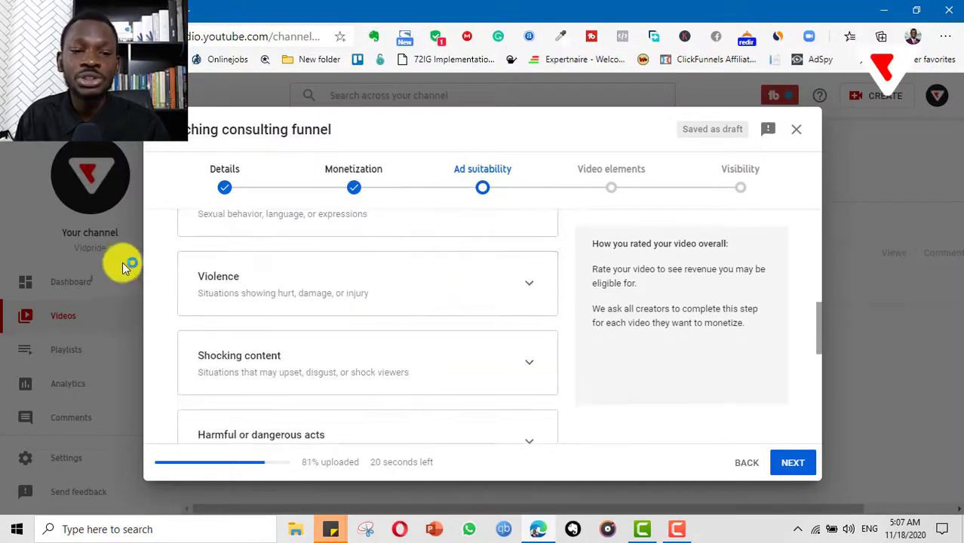
scroll(513, 303, "down", 1)
scroll(278, 323, "down", 1)
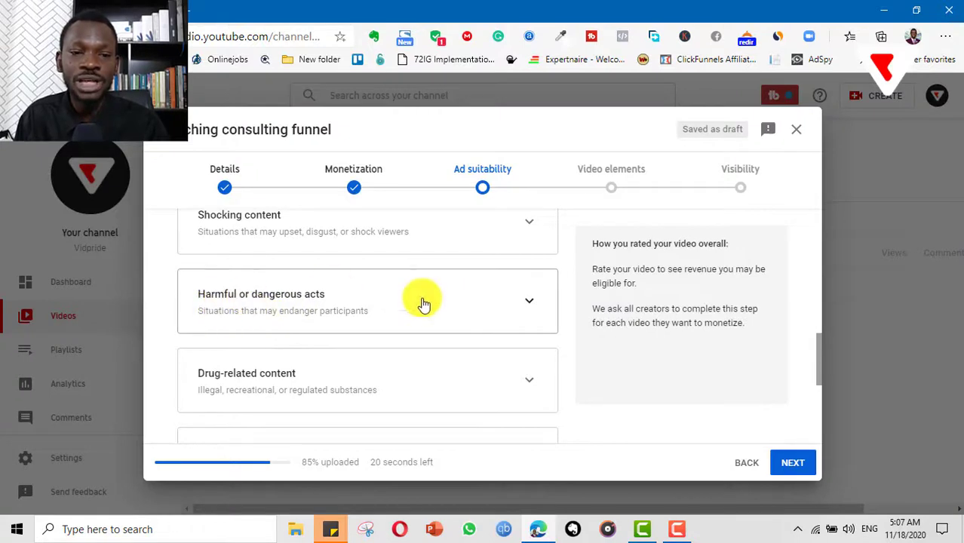
scroll(424, 304, "down", 1)
scroll(284, 313, "down", 1)
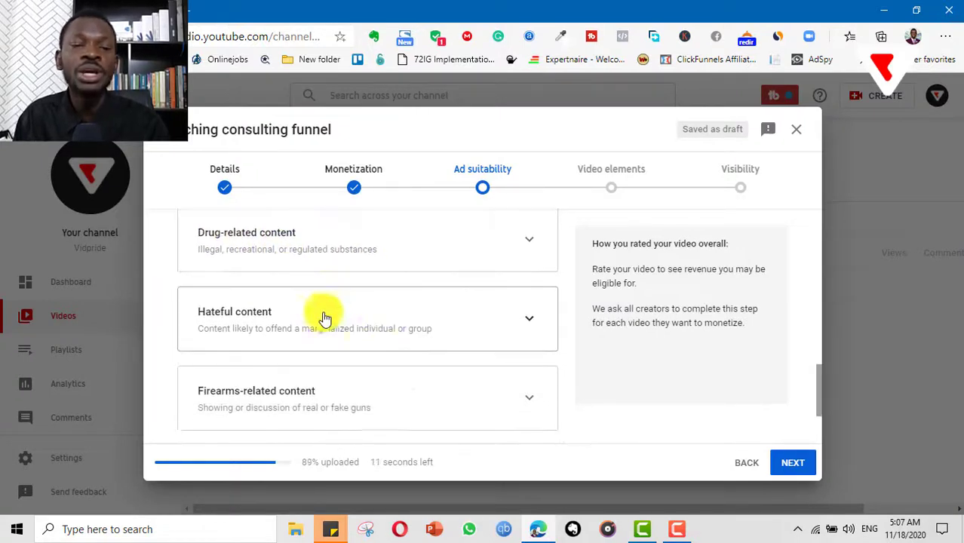
scroll(254, 333, "down", 1)
scroll(278, 317, "down", 1)
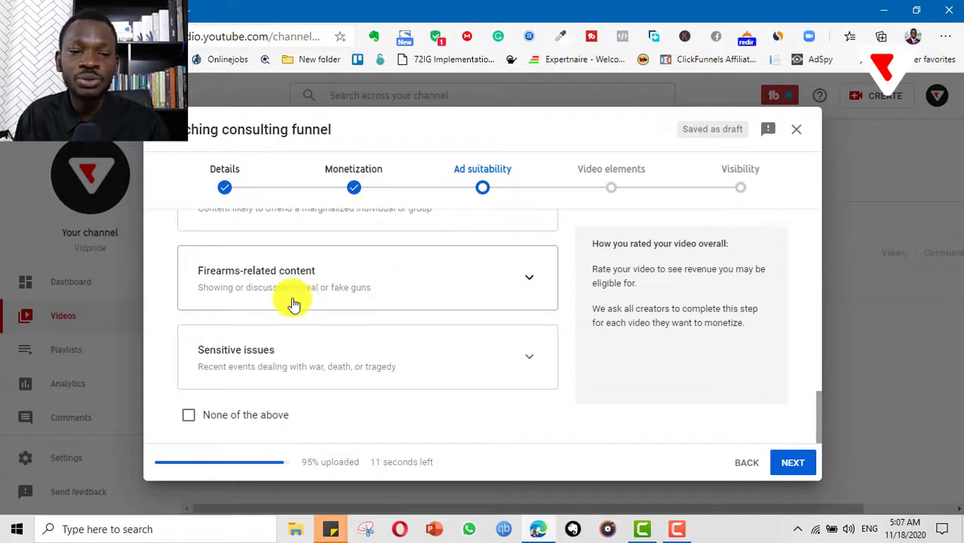
left_click(188, 415)
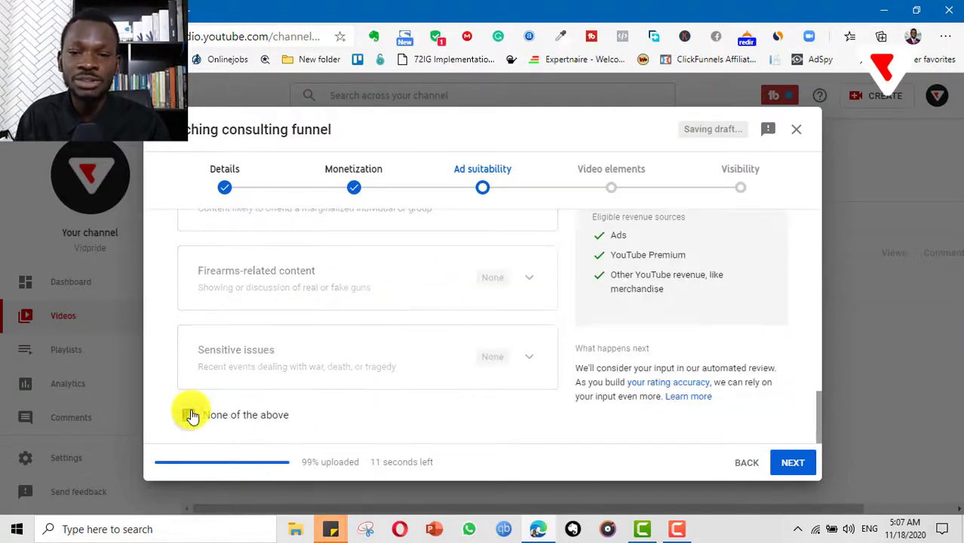
scroll(679, 317, "up", 2)
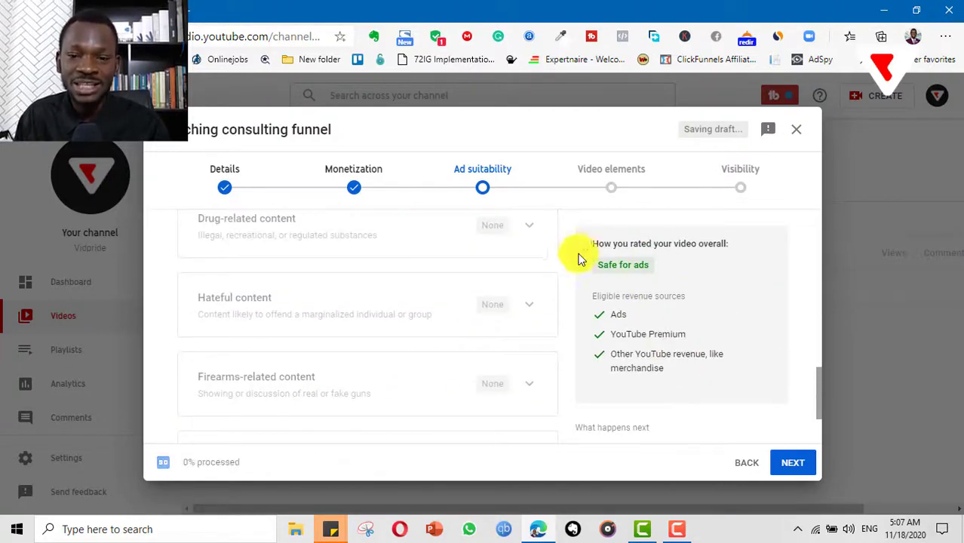
left_click(790, 466)
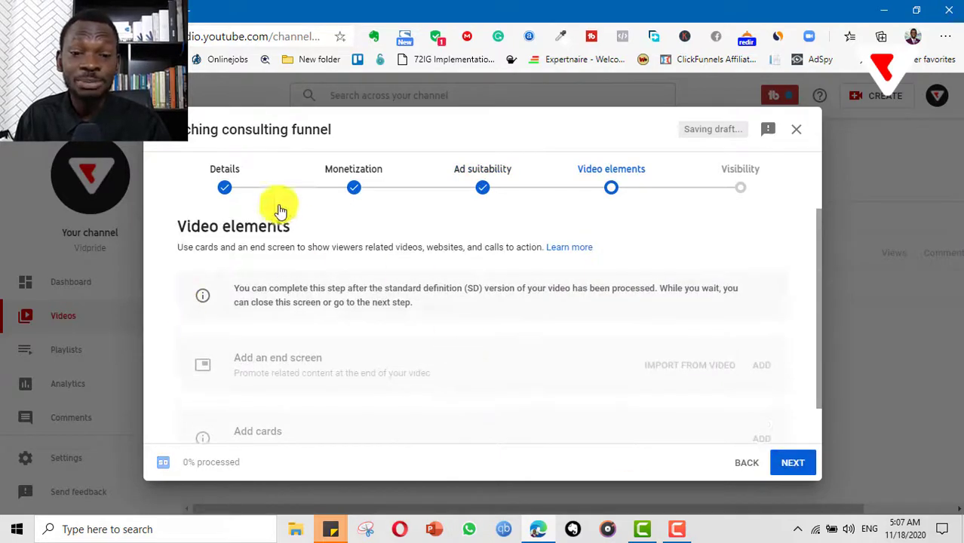
Step: Look over the end screen and card options without adding any, and continue to the visibility stage
scroll(403, 295, "down", 1)
scroll(366, 302, "up", 1)
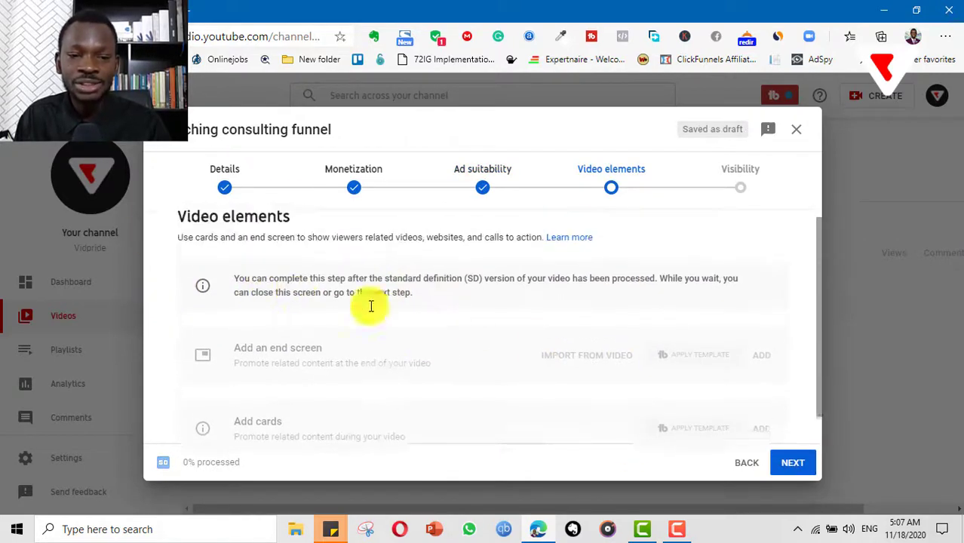
scroll(423, 366, "down", 1)
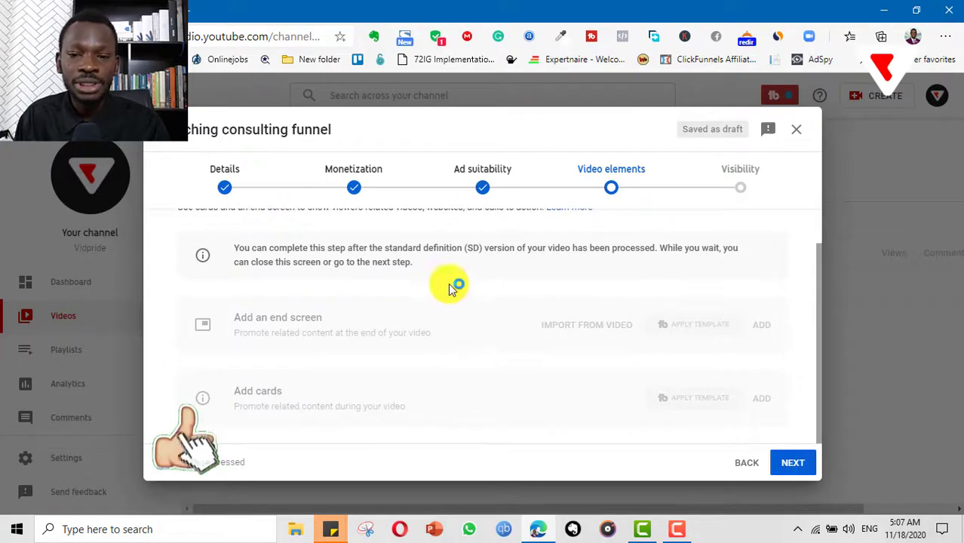
scroll(483, 298, "up", 1)
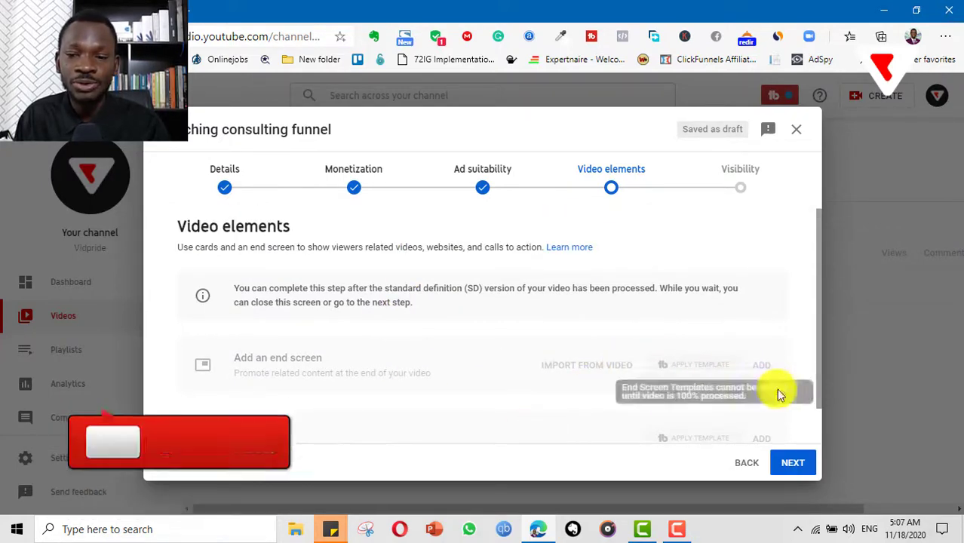
left_click(794, 462)
Step: Set the video's visibility to Unlisted and save the upload
scroll(658, 383, "down", 1)
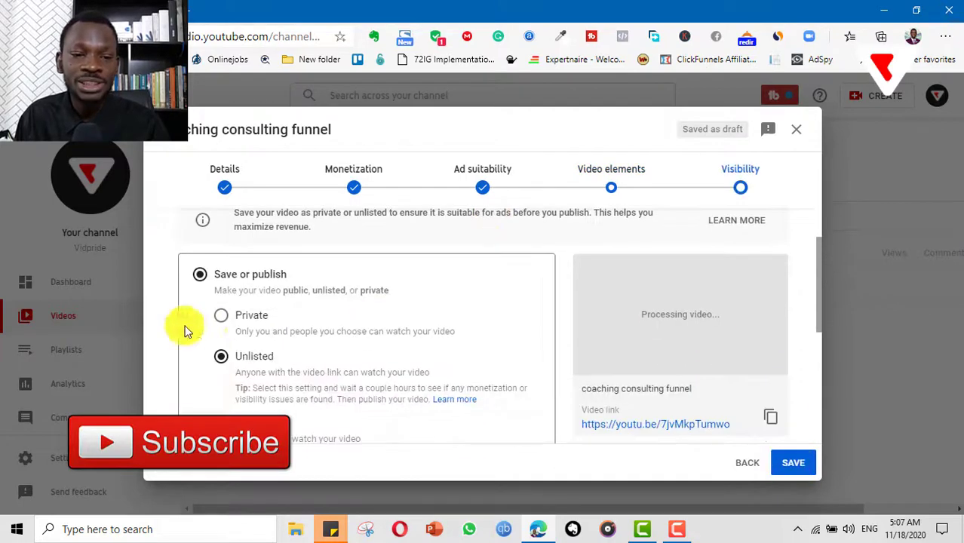
left_click(226, 357)
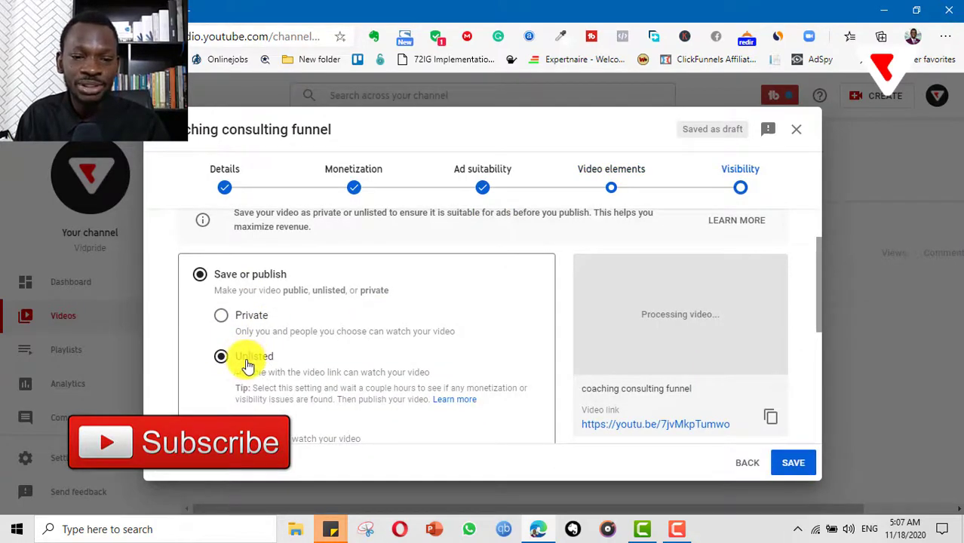
scroll(453, 370, "down", 1)
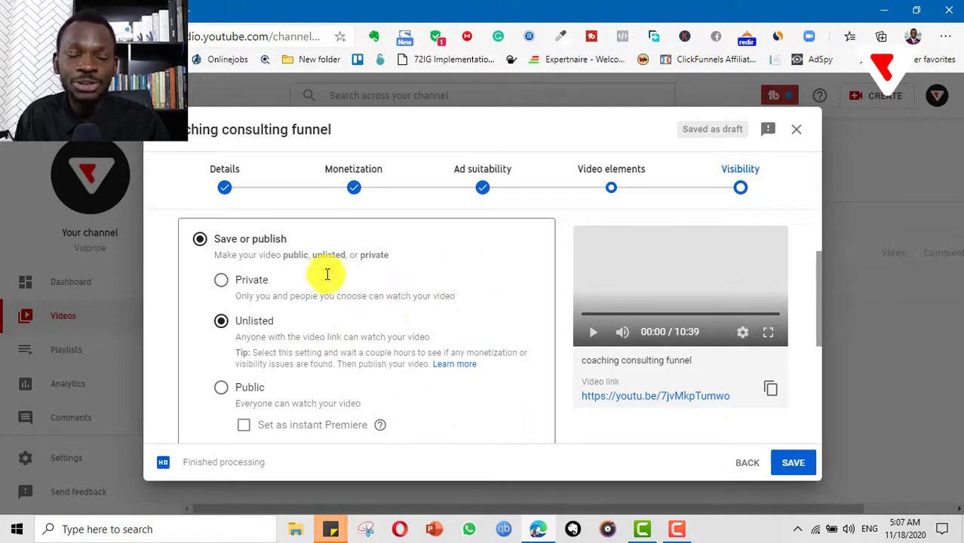
left_click(229, 321)
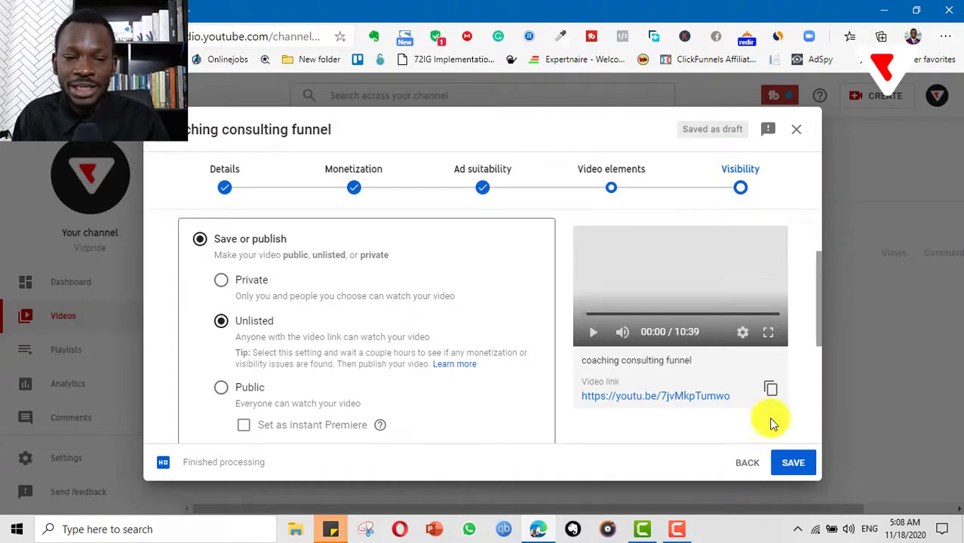
left_click(789, 461)
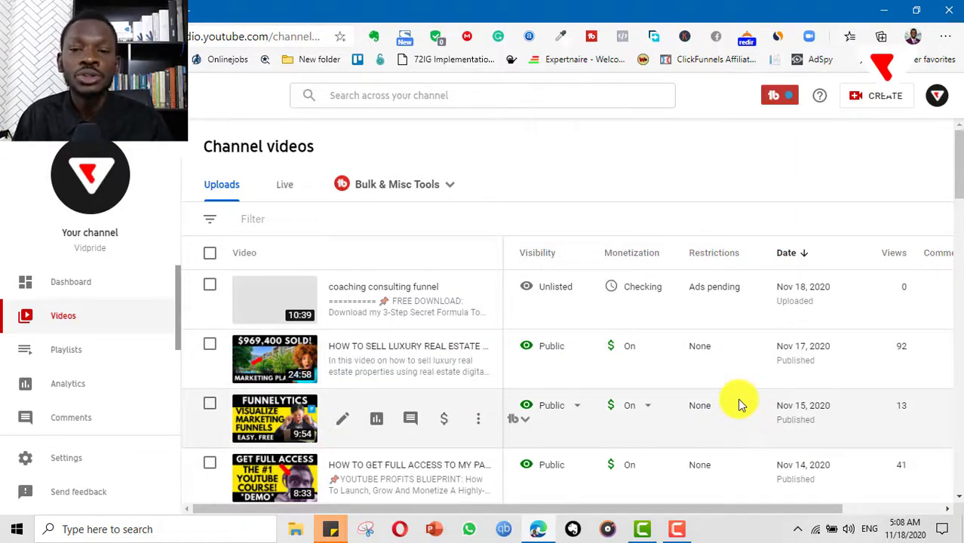
Step: Look through the channel's video list and open the details of the "coaching consulting funnel" video
scroll(572, 343, "down", 3)
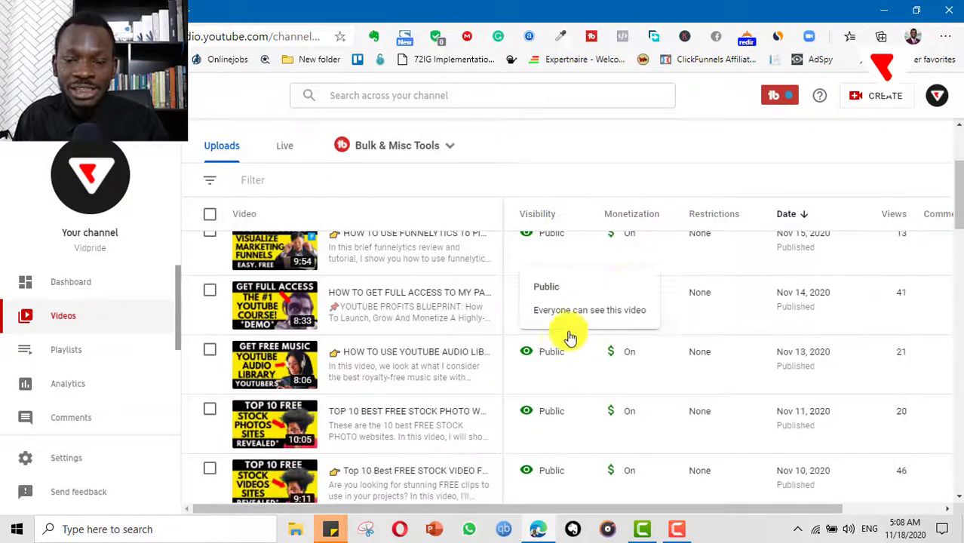
scroll(637, 310, "up", 2)
scroll(637, 352, "down", 4)
scroll(637, 355, "up", 5)
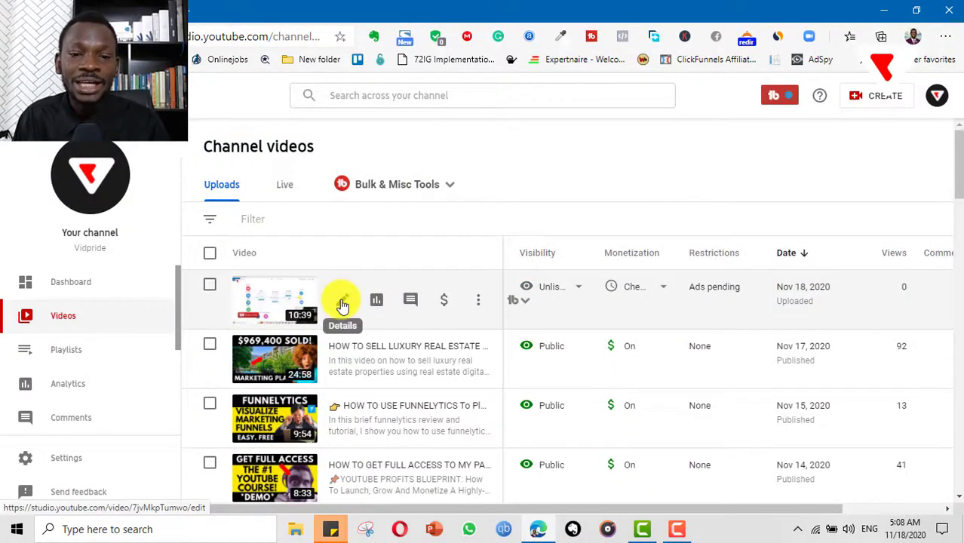
left_click(343, 304)
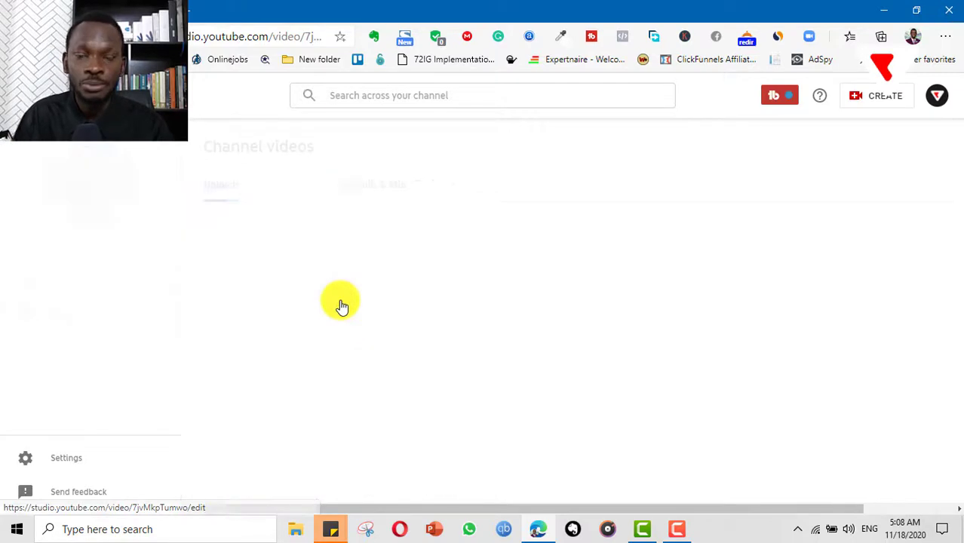
scroll(568, 351, "down", 1)
scroll(574, 347, "down", 1)
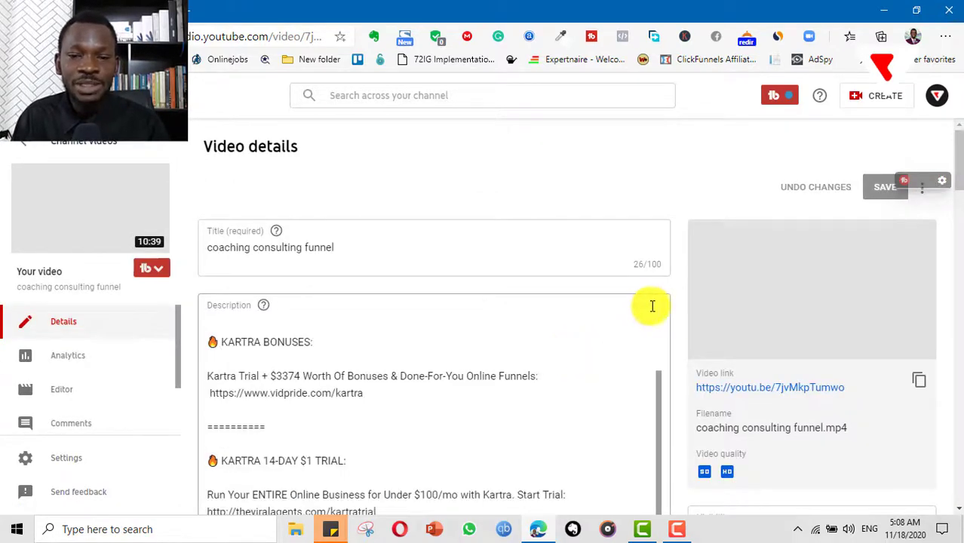
Step: Read through the video's description on the details page, from the free download section down to the disclosure and thumbnail options
scroll(613, 366, "up", 2)
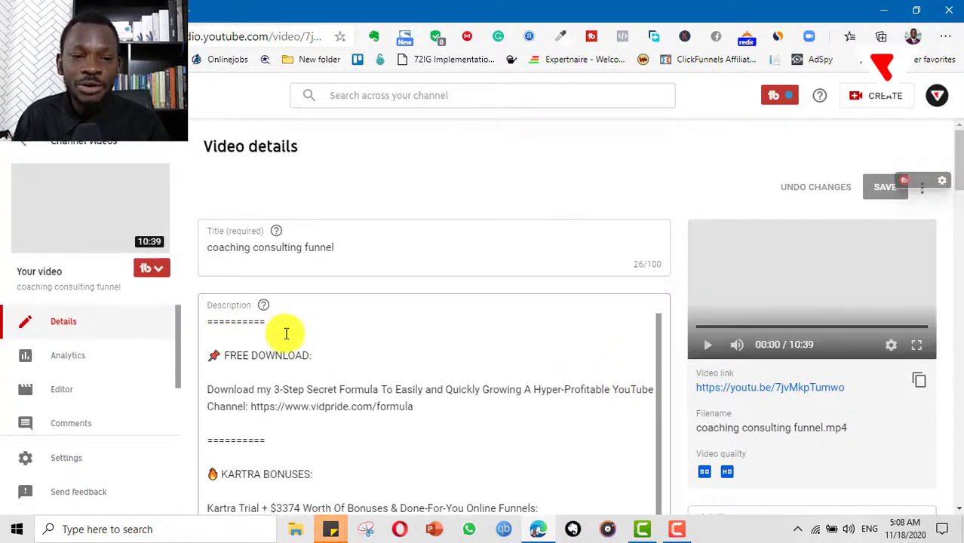
scroll(275, 360, "down", 3)
scroll(299, 364, "down", 6)
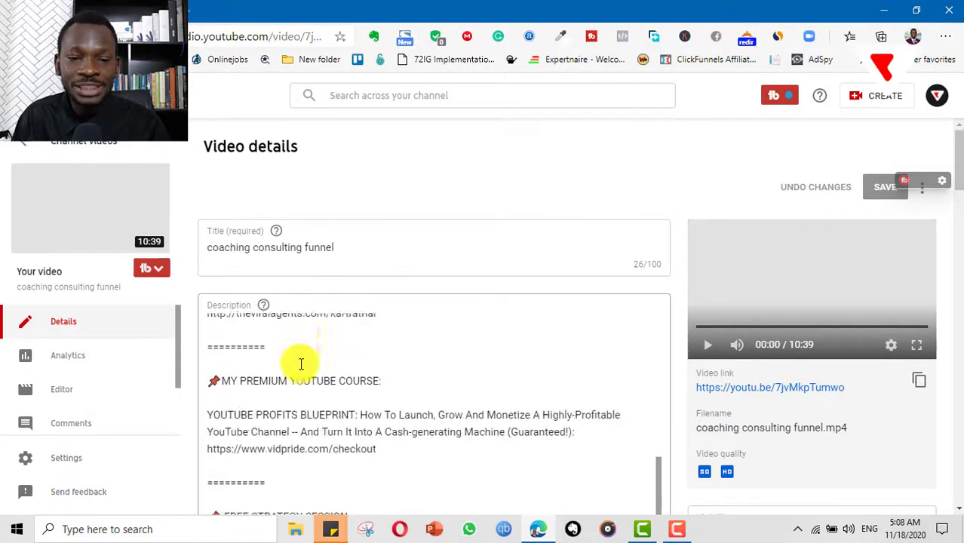
scroll(459, 394, "down", 10)
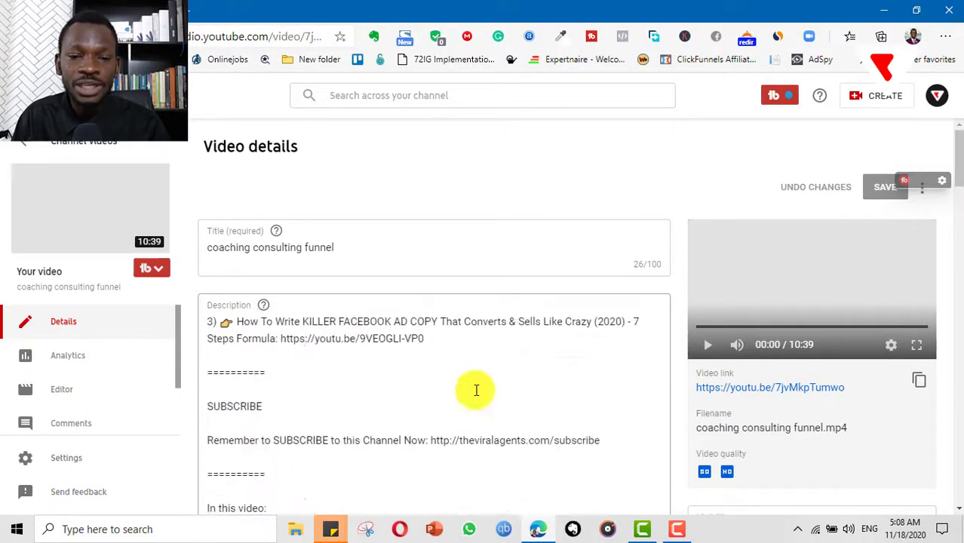
scroll(479, 389, "down", 3)
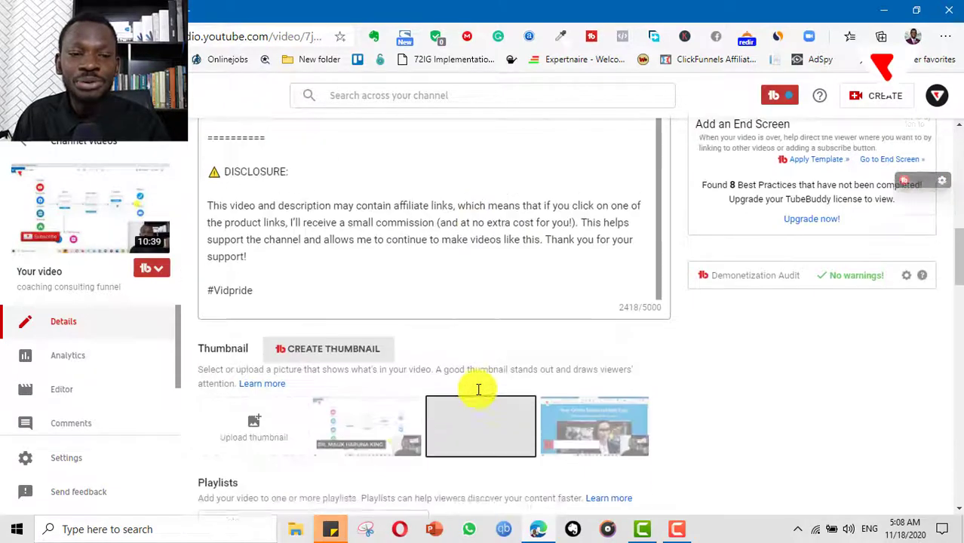
scroll(478, 389, "up", 8)
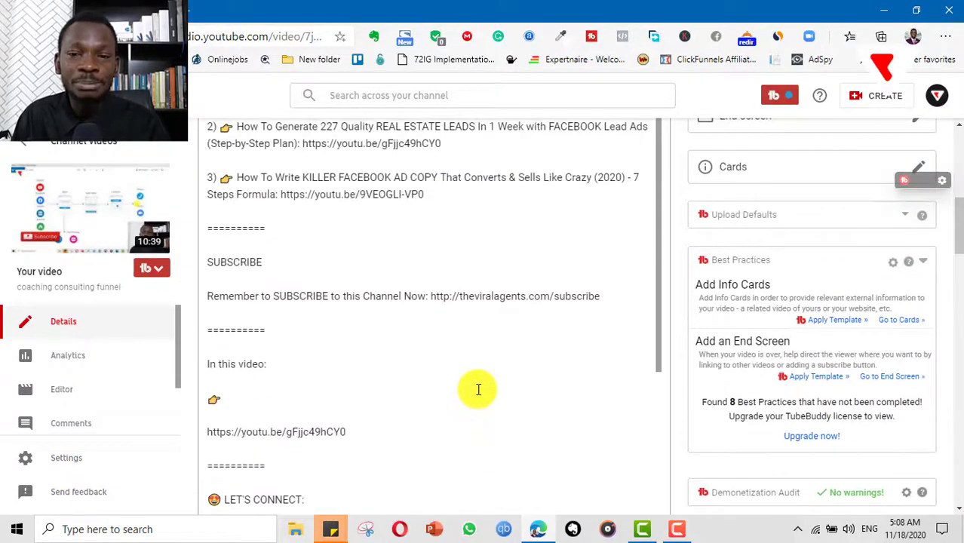
scroll(478, 389, "up", 7)
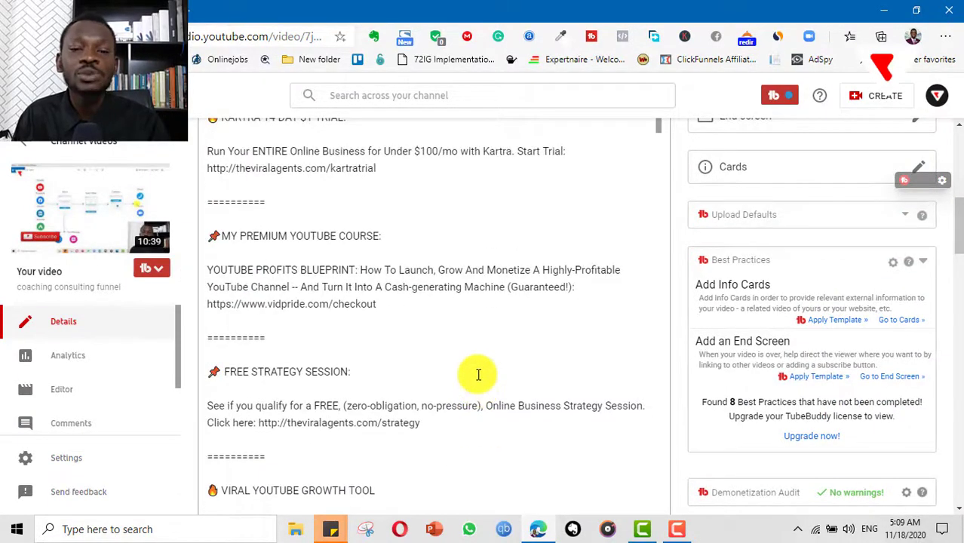
scroll(479, 374, "up", 8)
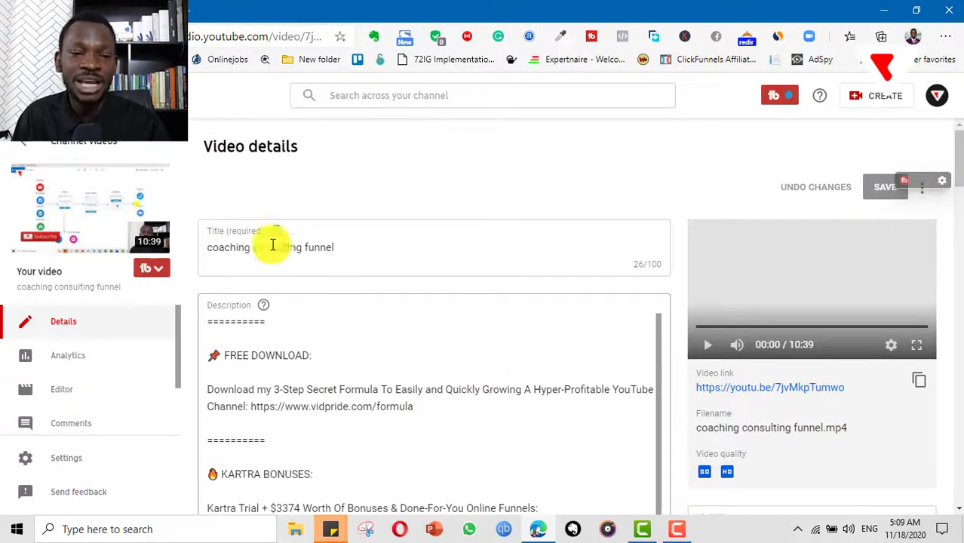
scroll(474, 398, "down", 1)
scroll(473, 398, "down", 8)
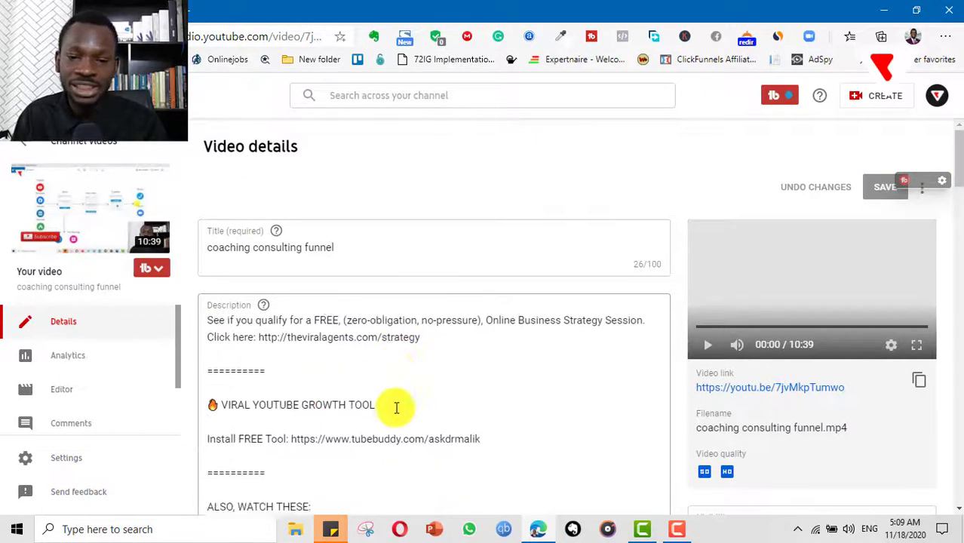
scroll(361, 399, "down", 10)
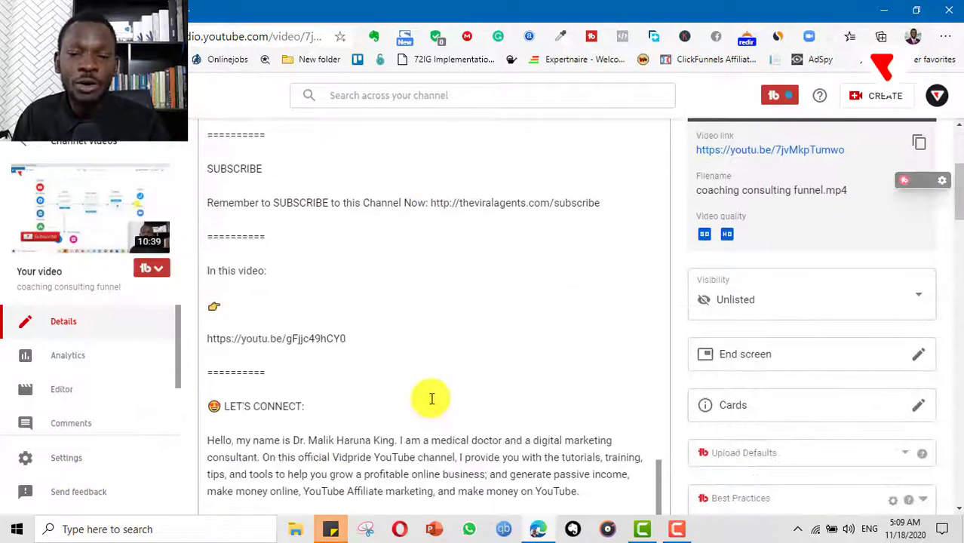
scroll(430, 382, "down", 8)
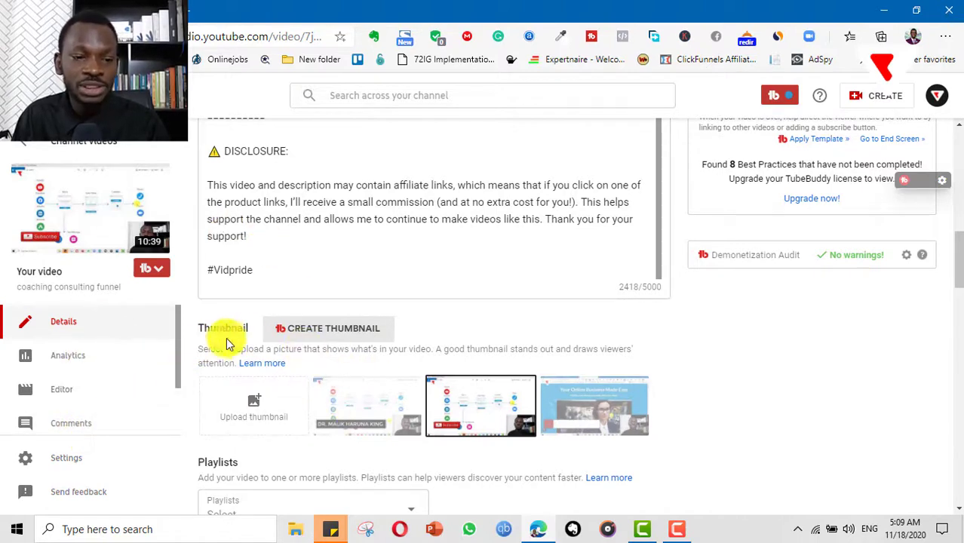
Step: Open the channel's upload defaults and read through the basic info, including the default description, visibility and tags
left_click(34, 462)
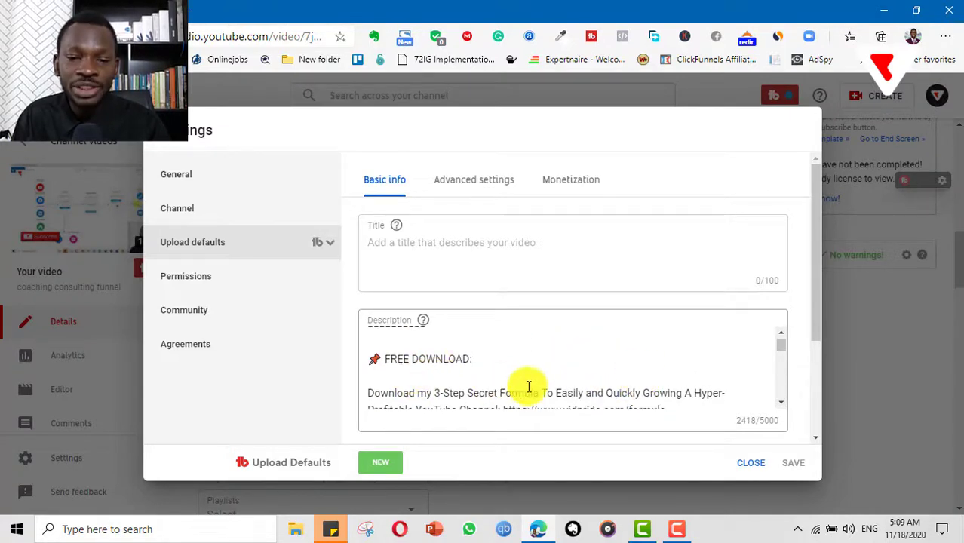
scroll(529, 387, "down", 2)
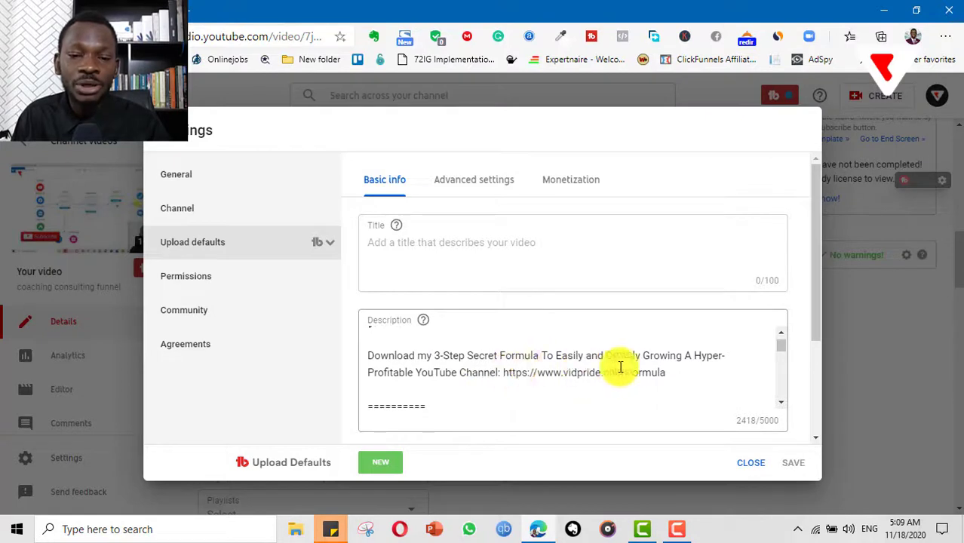
scroll(431, 377, "down", 5)
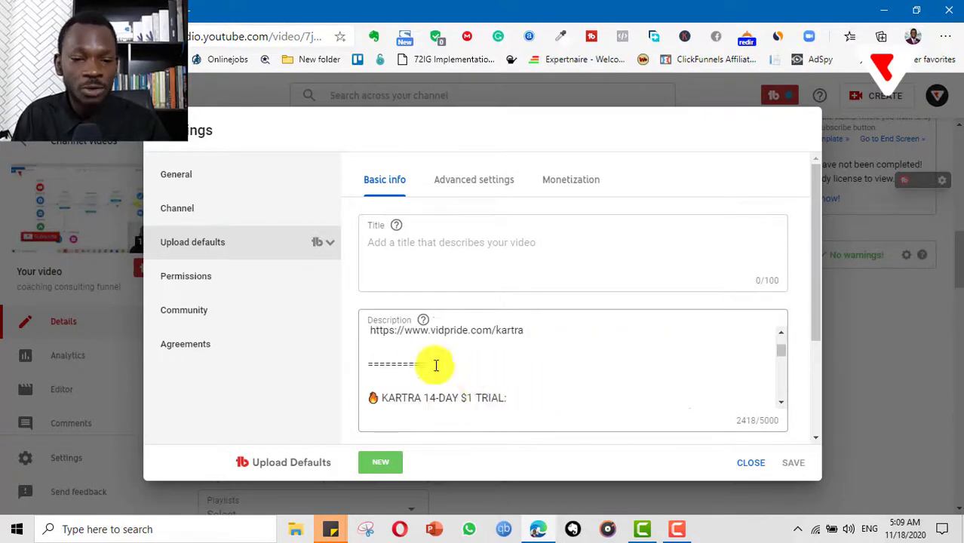
scroll(477, 375, "down", 8)
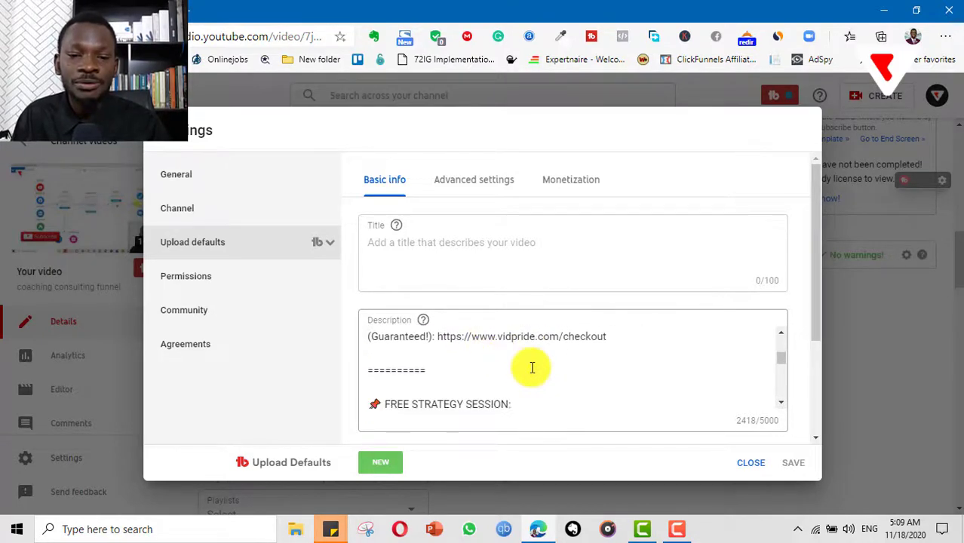
scroll(457, 370, "down", 6)
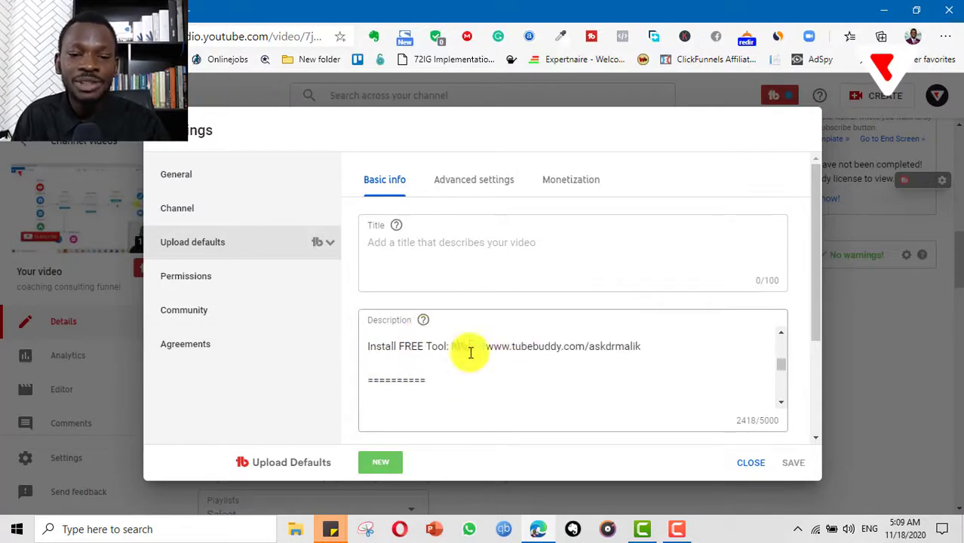
scroll(468, 370, "down", 6)
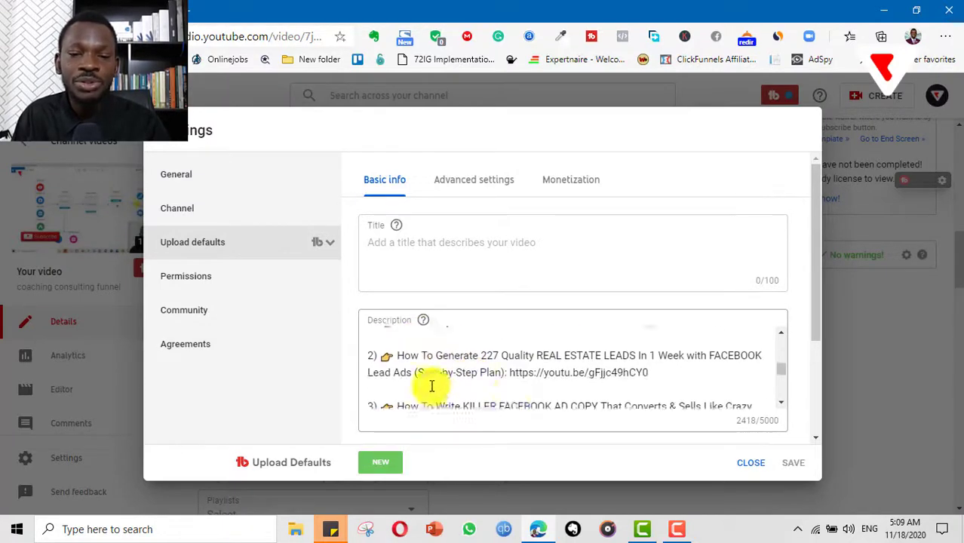
scroll(482, 377, "down", 2)
scroll(510, 374, "up", 1)
scroll(512, 367, "down", 1)
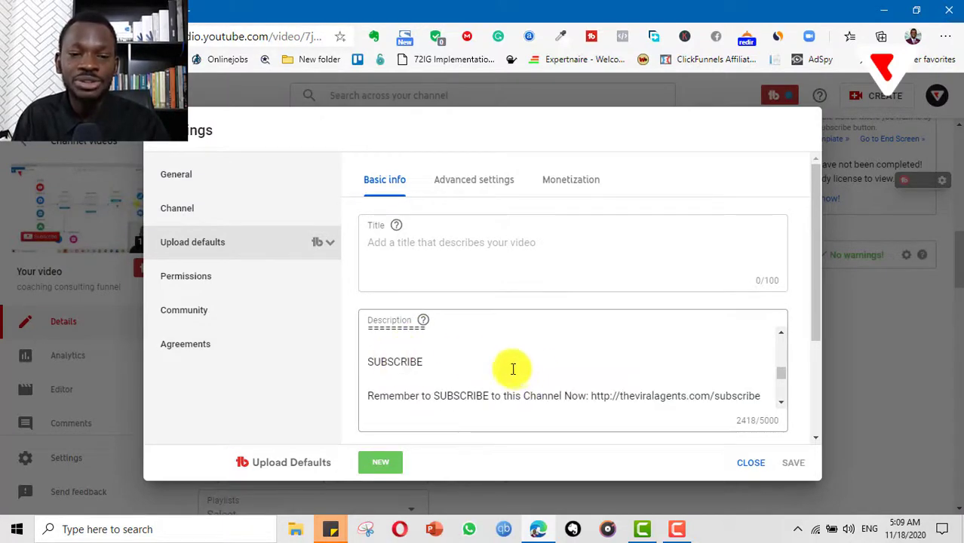
scroll(557, 380, "up", 2)
scroll(558, 379, "down", 6)
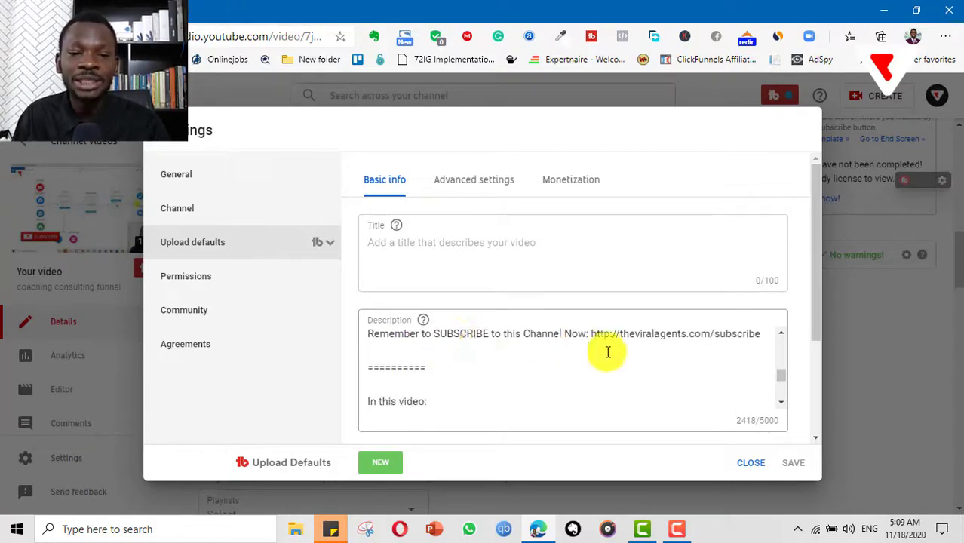
scroll(455, 370, "down", 8)
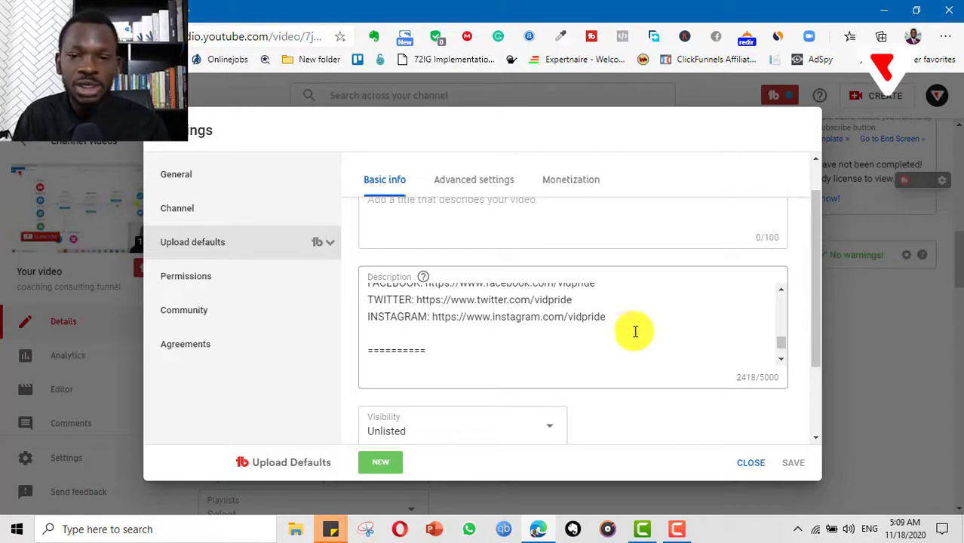
scroll(636, 332, "down", 3)
scroll(635, 336, "down", 2)
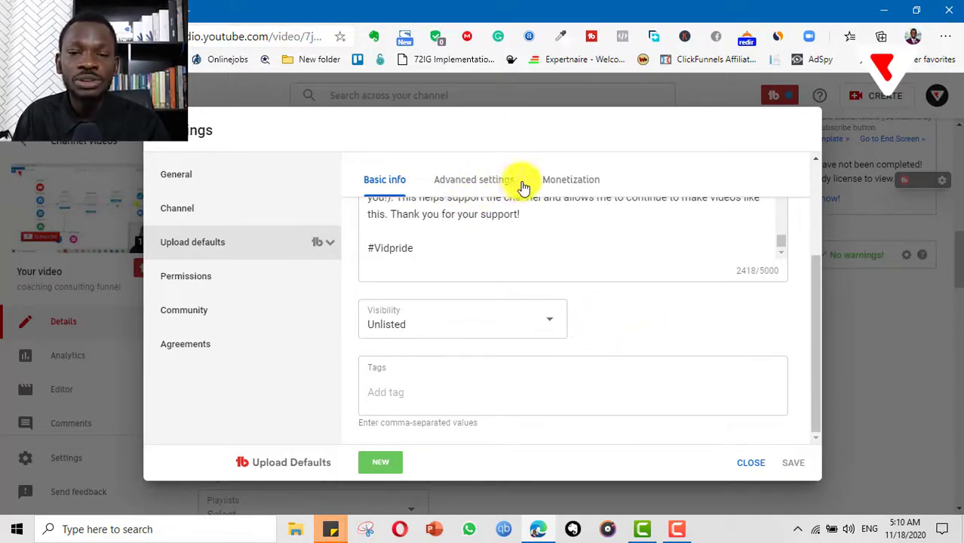
Step: Check the monetization and advanced settings of the upload defaults, and close the settings without changes
left_click(584, 183)
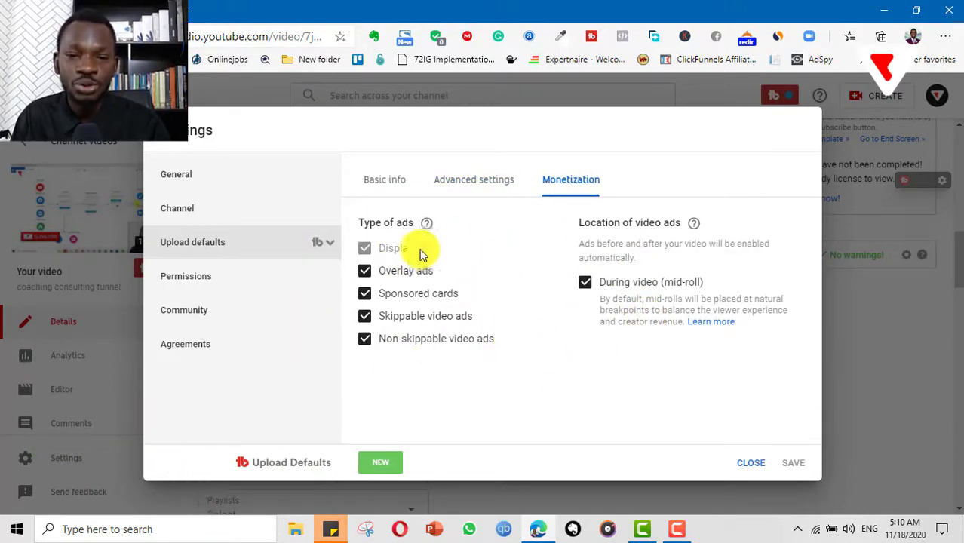
left_click(474, 183)
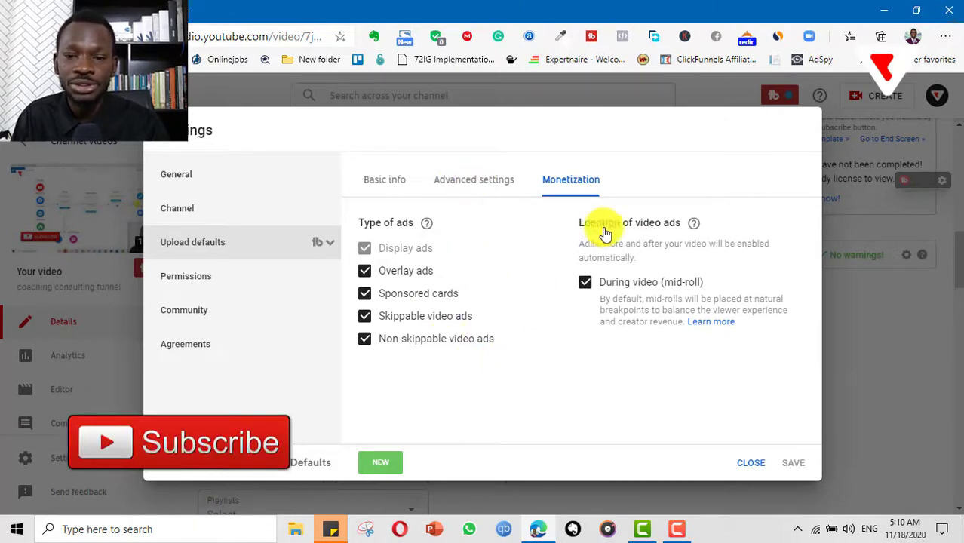
scroll(705, 348, "down", 1)
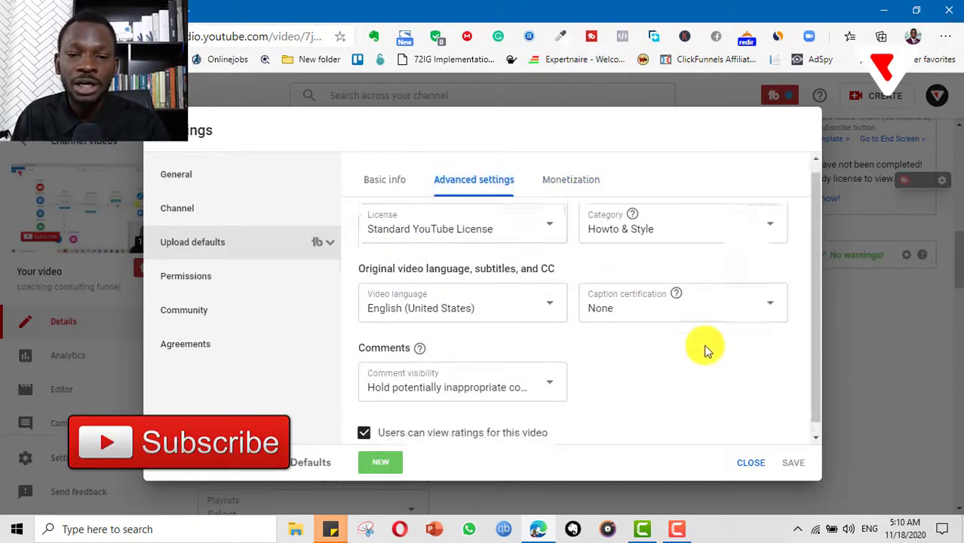
scroll(459, 338, "up", 1)
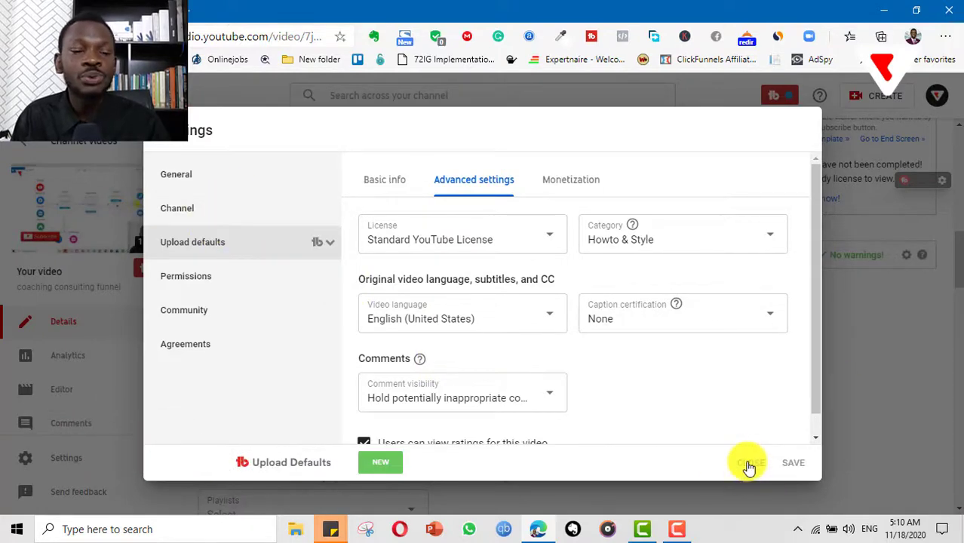
left_click(134, 357)
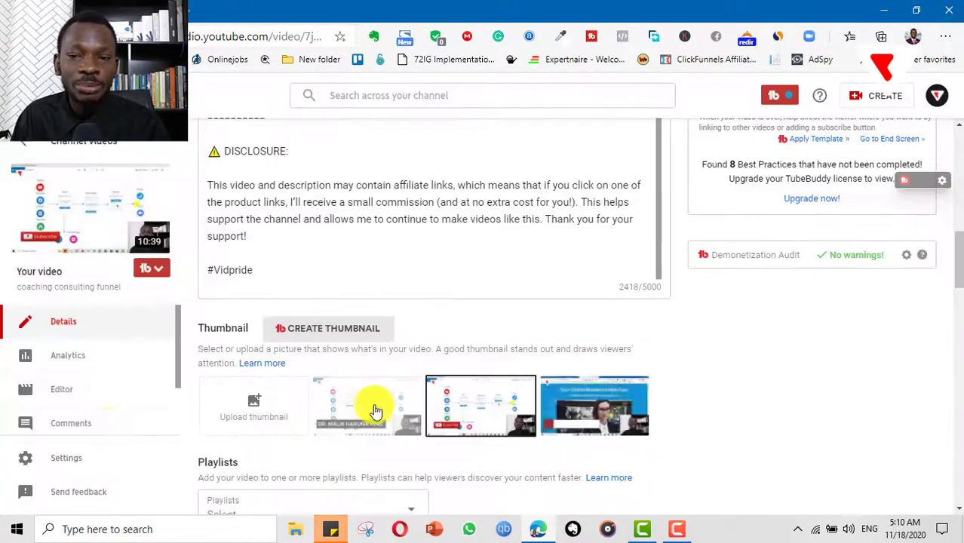
Step: Review the video details page from the title and description down through playlists and audience to the recommended tags
scroll(603, 298, "up", 10)
scroll(652, 258, "up", 8)
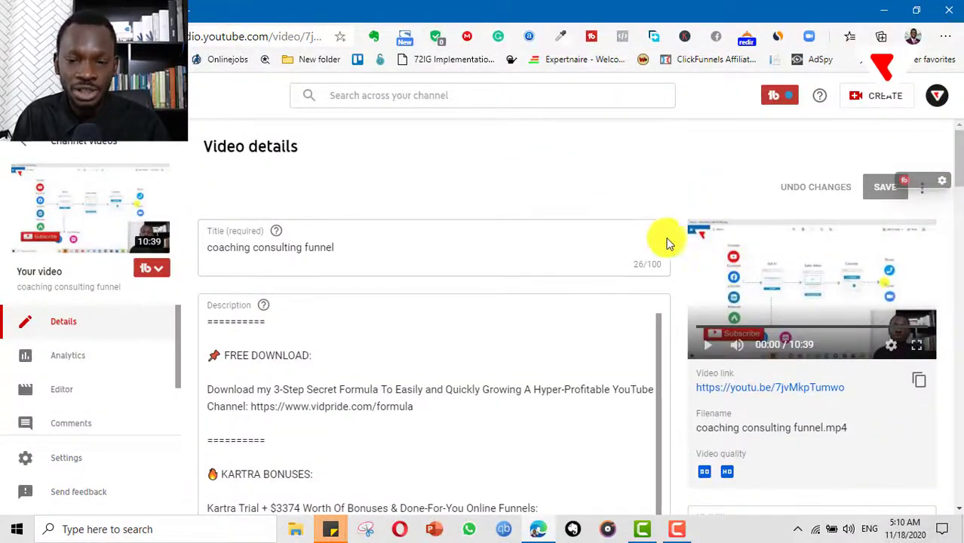
scroll(336, 187, "down", 3)
scroll(534, 263, "up", 3)
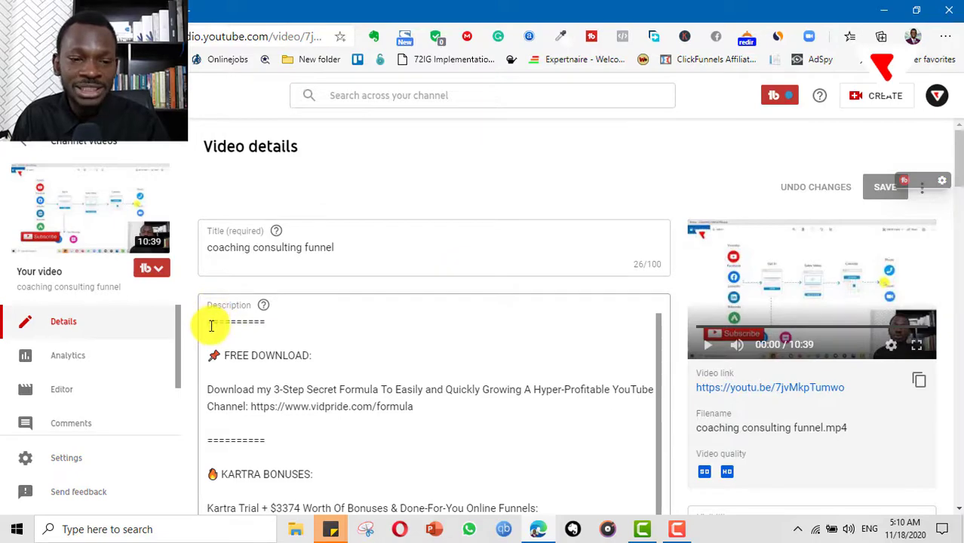
scroll(547, 405, "down", 10)
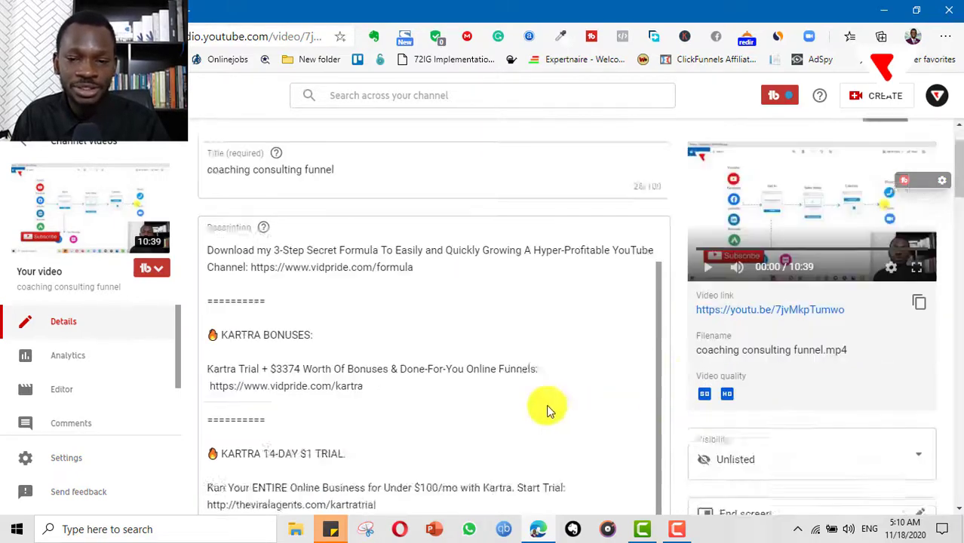
scroll(597, 409, "down", 15)
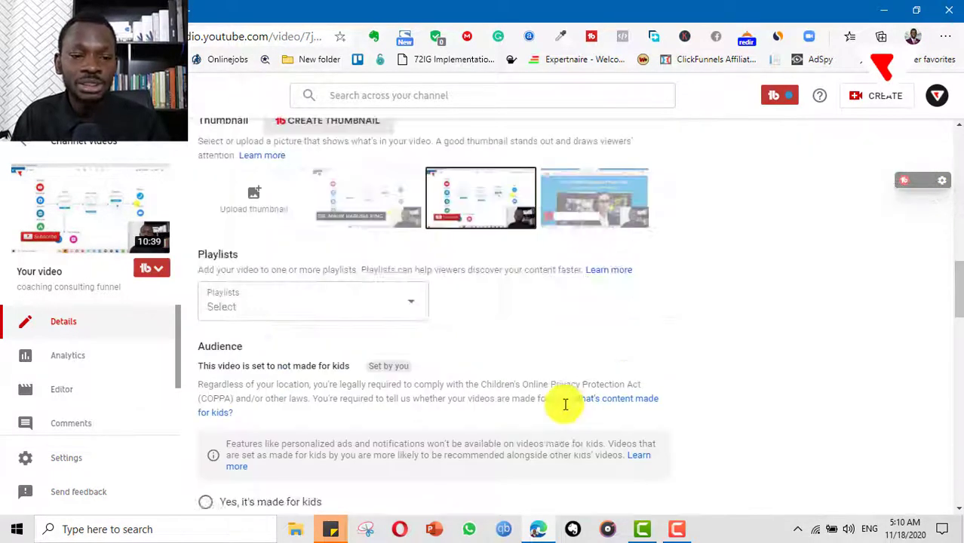
scroll(545, 349, "down", 4)
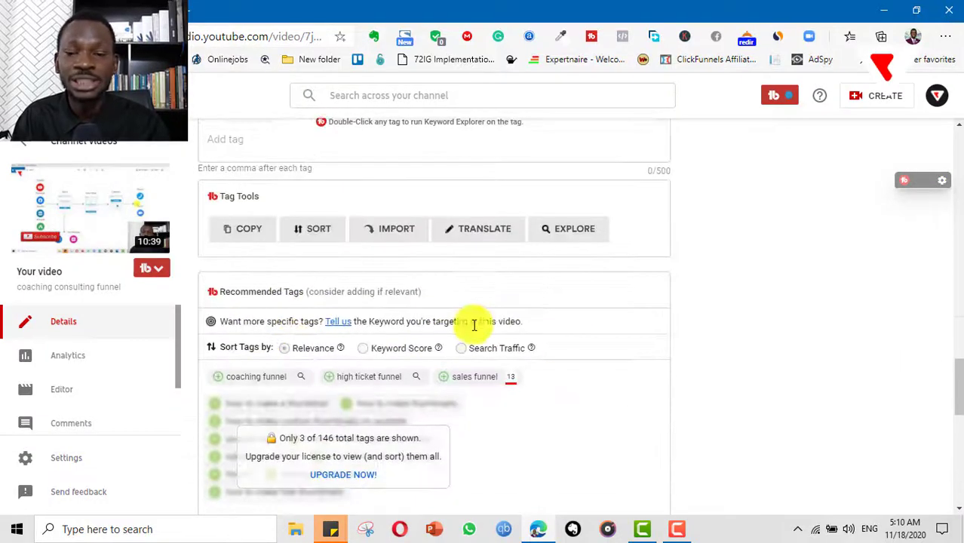
Step: Open the video's end screen editor and look through the available element layouts
scroll(749, 295, "up", 15)
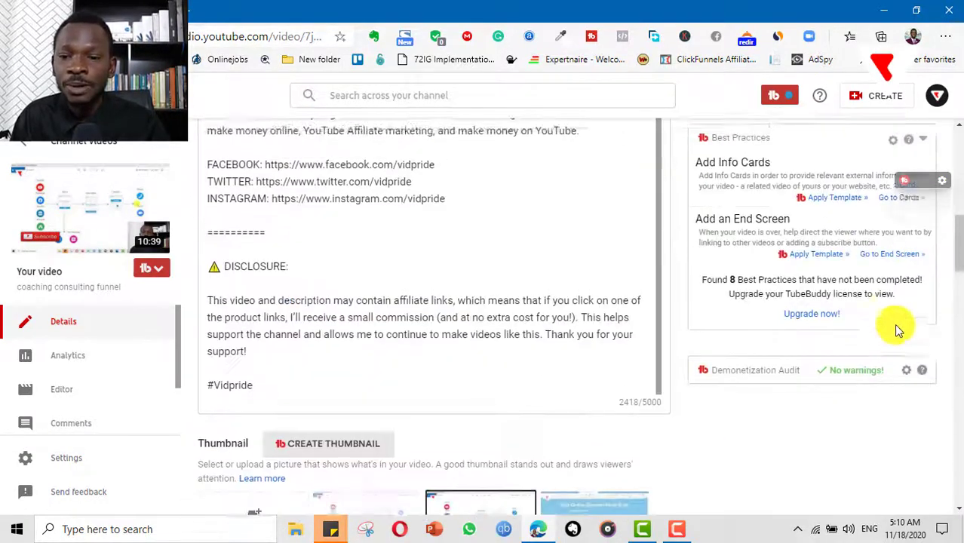
scroll(796, 324, "up", 1)
scroll(839, 433, "down", 2)
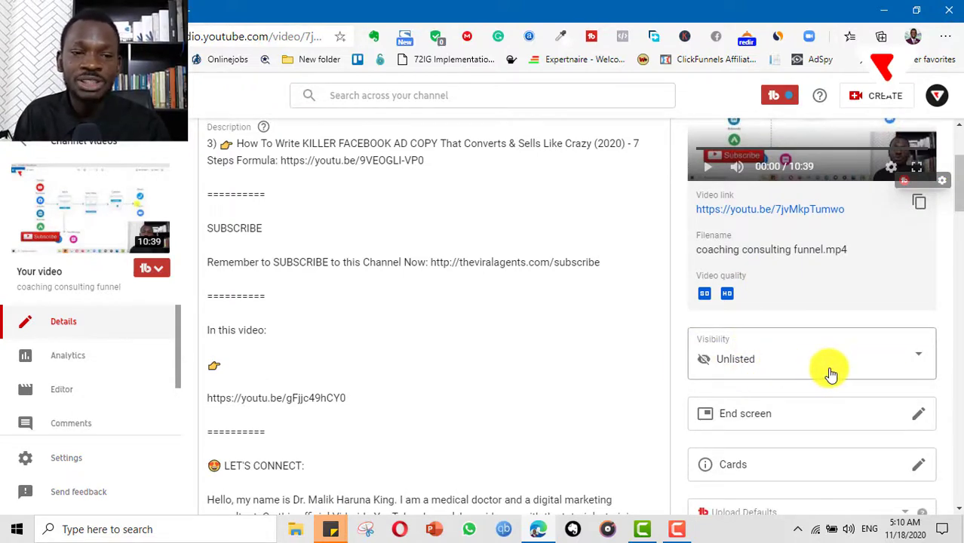
scroll(863, 387, "down", 2)
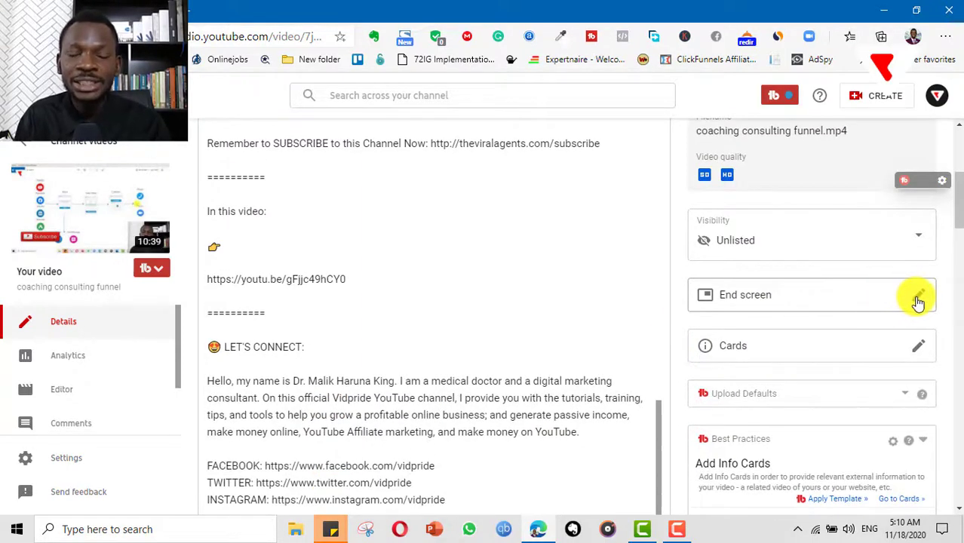
left_click(919, 298)
scroll(325, 310, "down", 2)
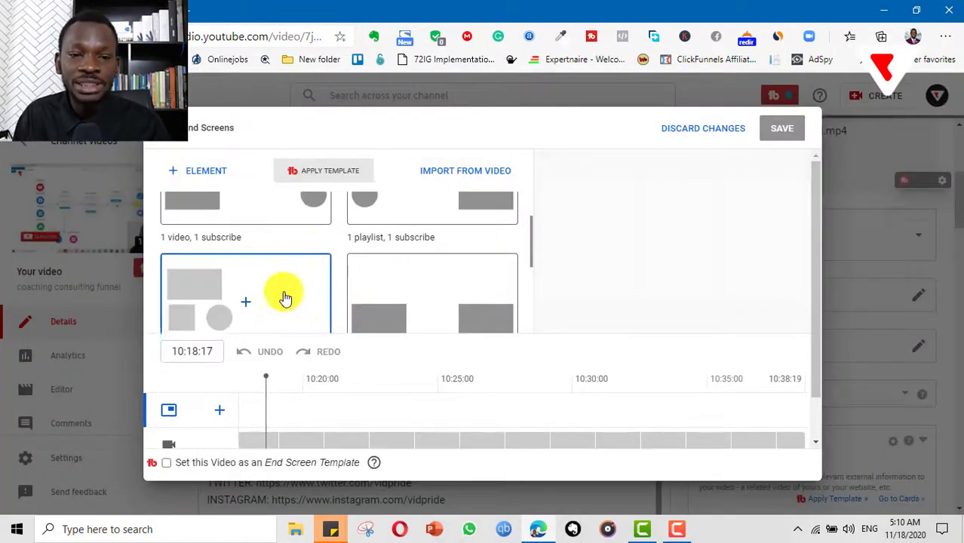
scroll(329, 270, "up", 5)
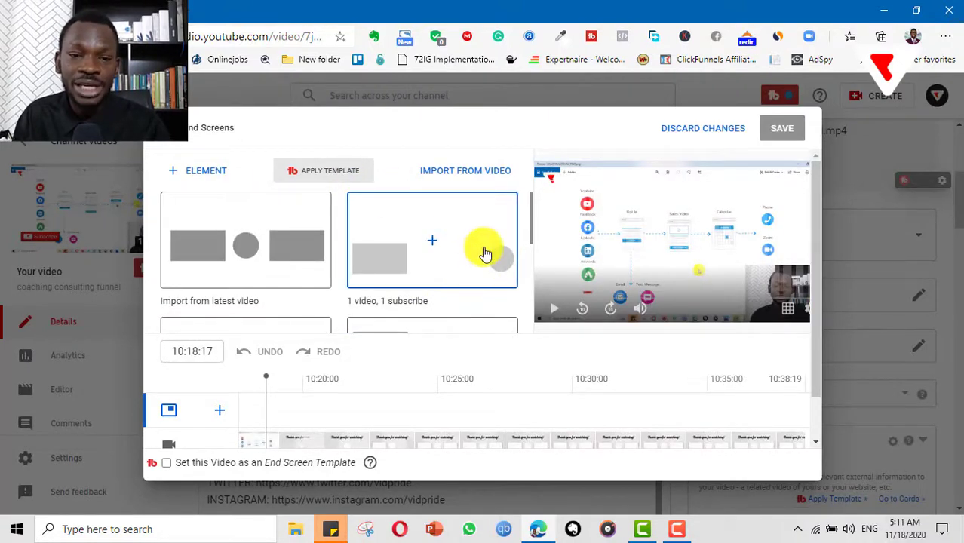
Step: Import the end screen elements from the channel's "HOW TO SELL LUXURY REAL..." video into the end screen
left_click(468, 172)
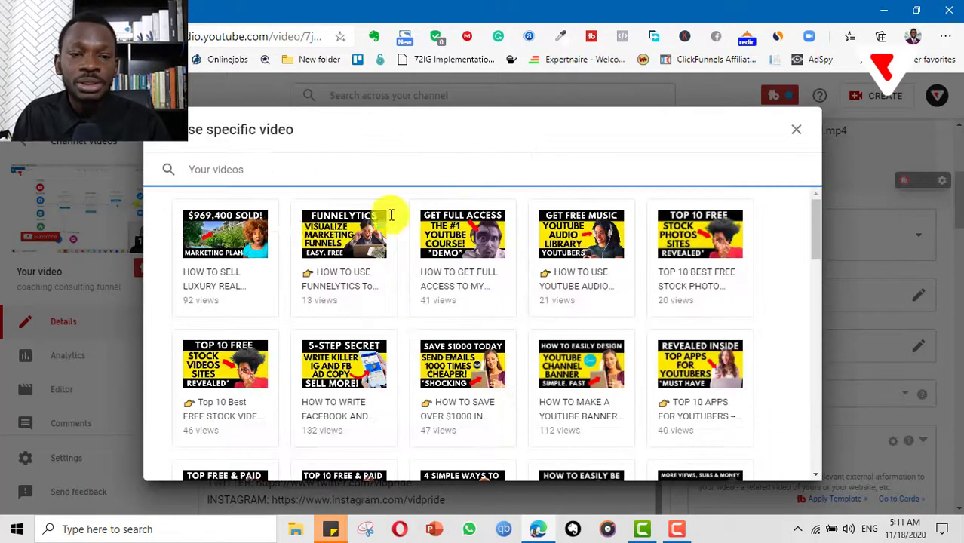
left_click(249, 231)
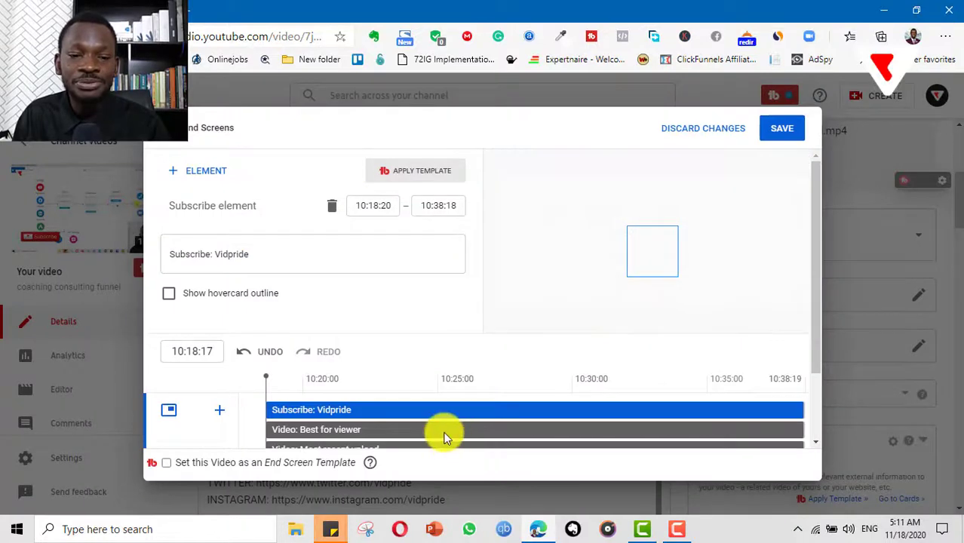
scroll(490, 349, "down", 1)
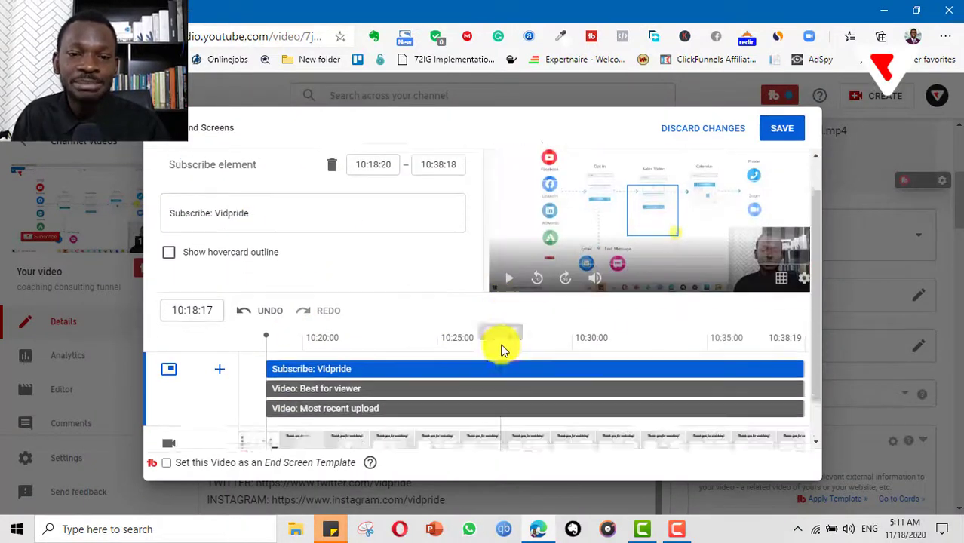
scroll(502, 344, "up", 1)
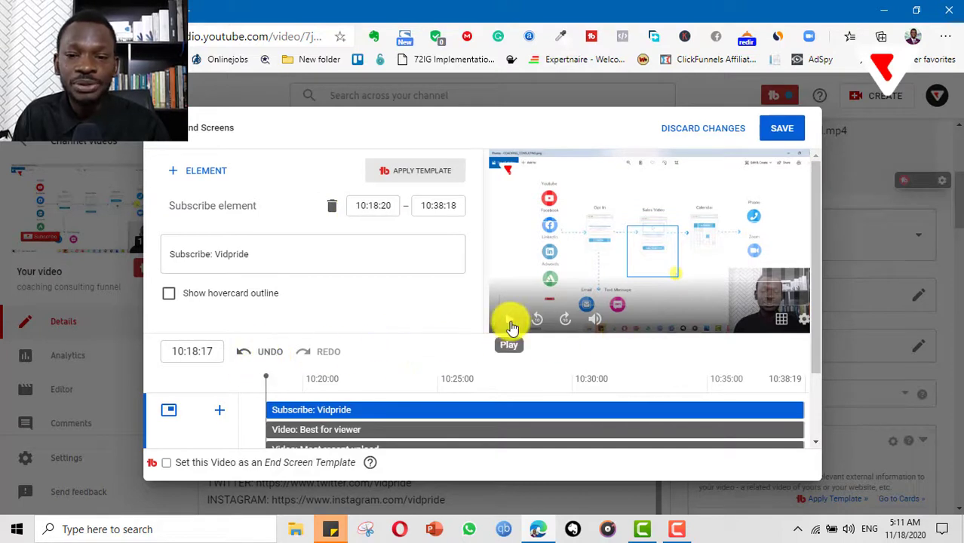
Step: Play the end screen section in the preview to check how the subscribe and video elements fit the closing slide
left_click(511, 329)
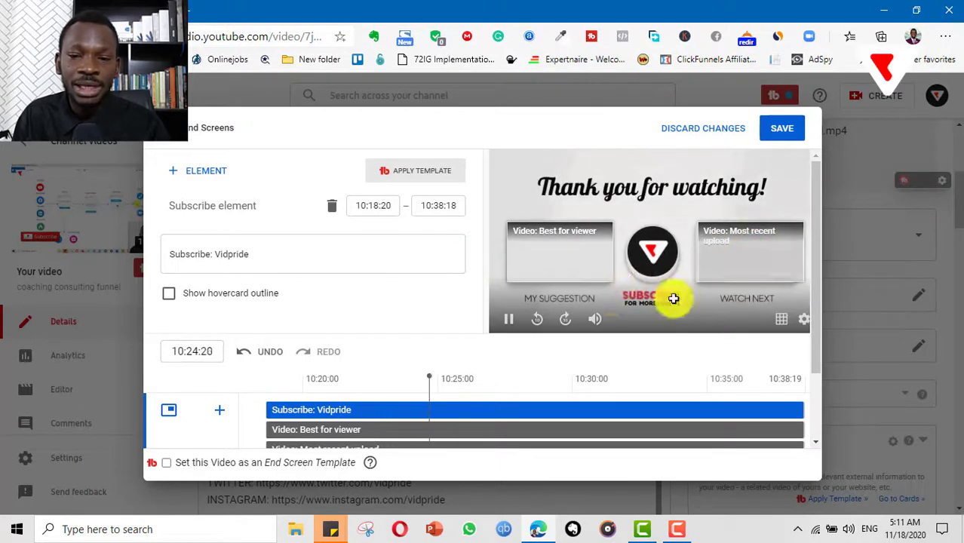
mouse_move(668, 271)
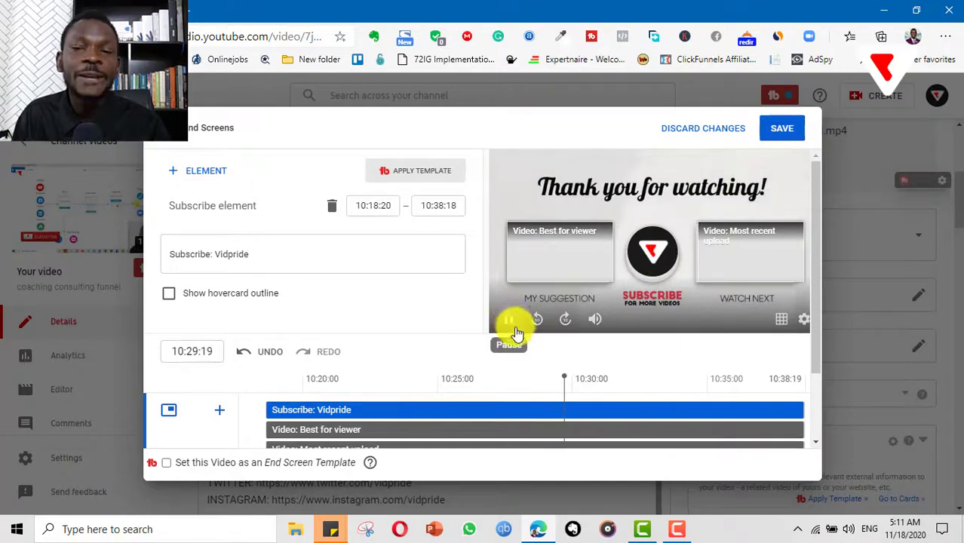
left_click(516, 332)
scroll(454, 327, "down", 1)
scroll(577, 332, "up", 1)
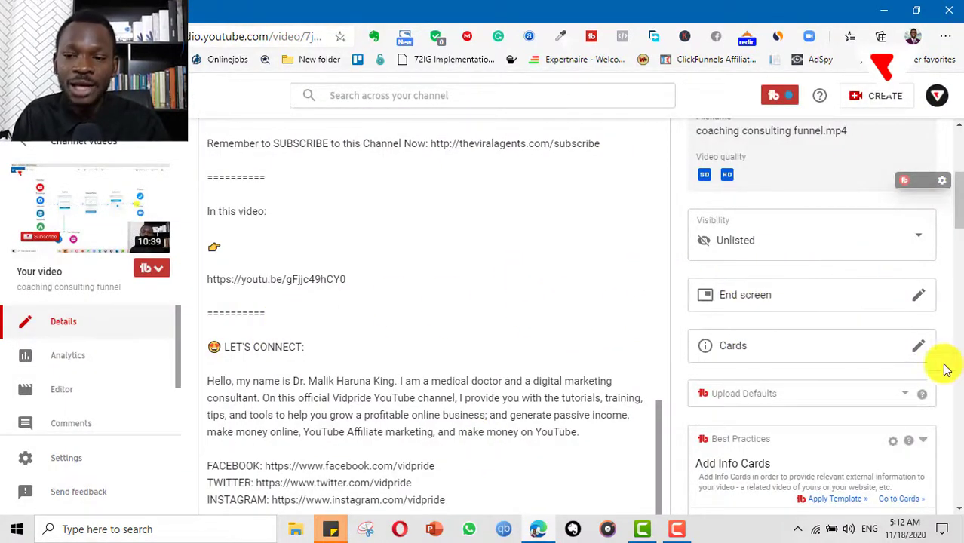
Step: Open the video's cards editor and view the channel videos available for a video card at about 03:10
left_click(917, 346)
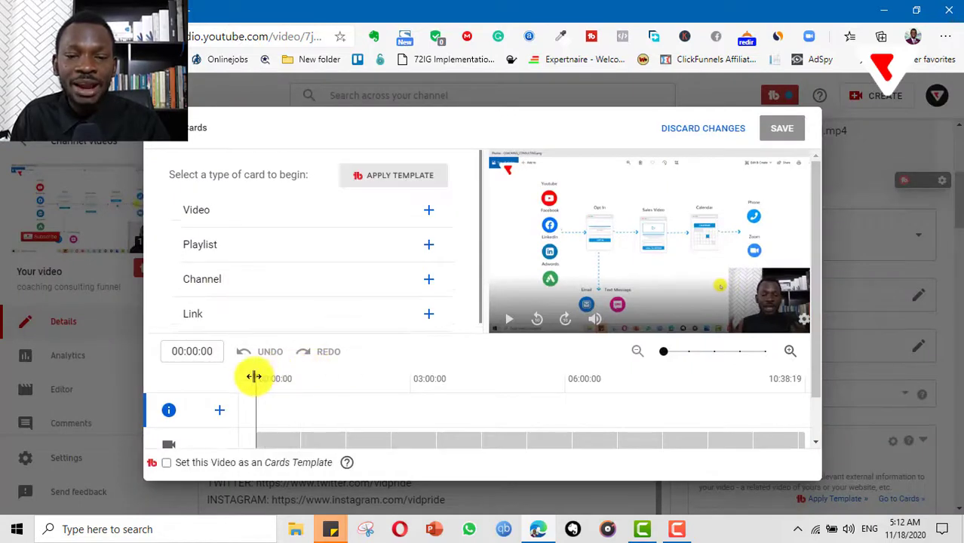
left_click_drag(253, 377, 420, 385)
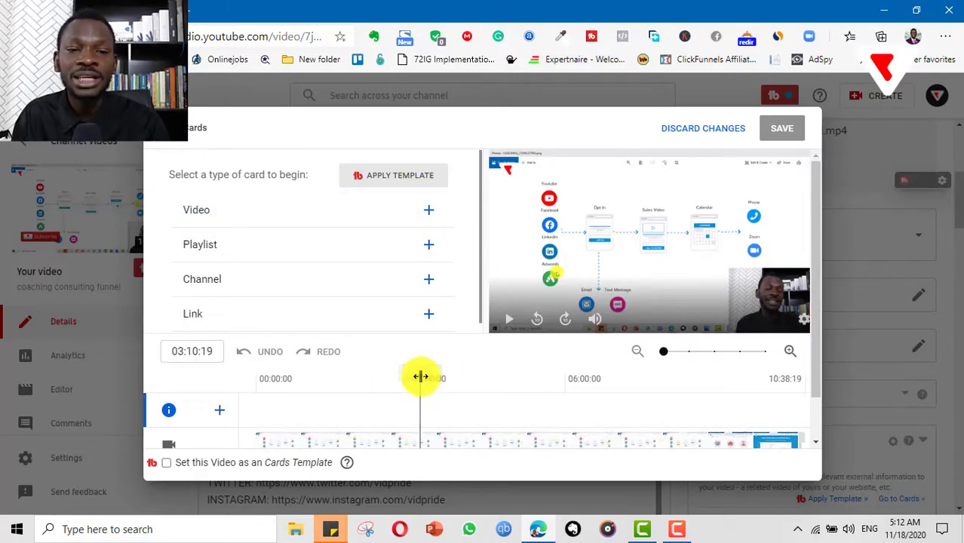
left_click(323, 219)
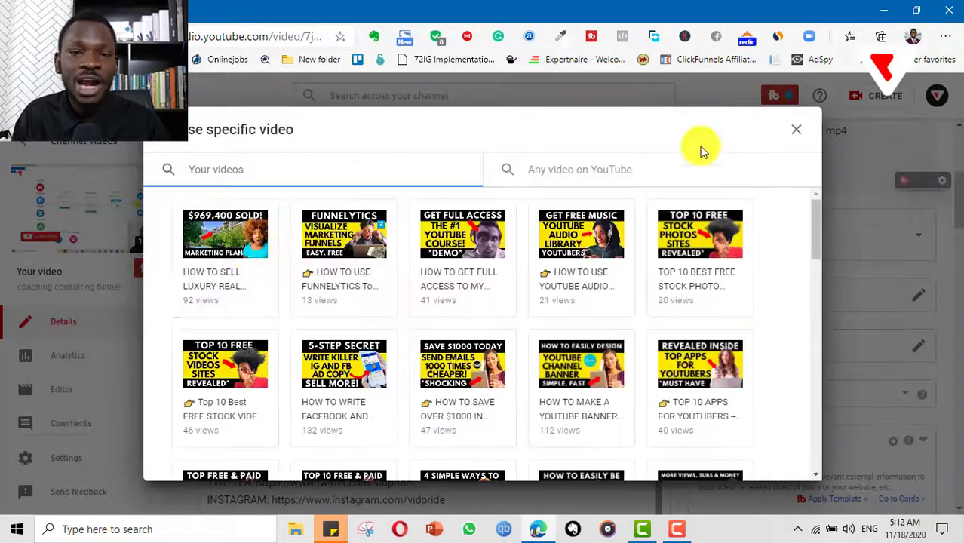
left_click(794, 136)
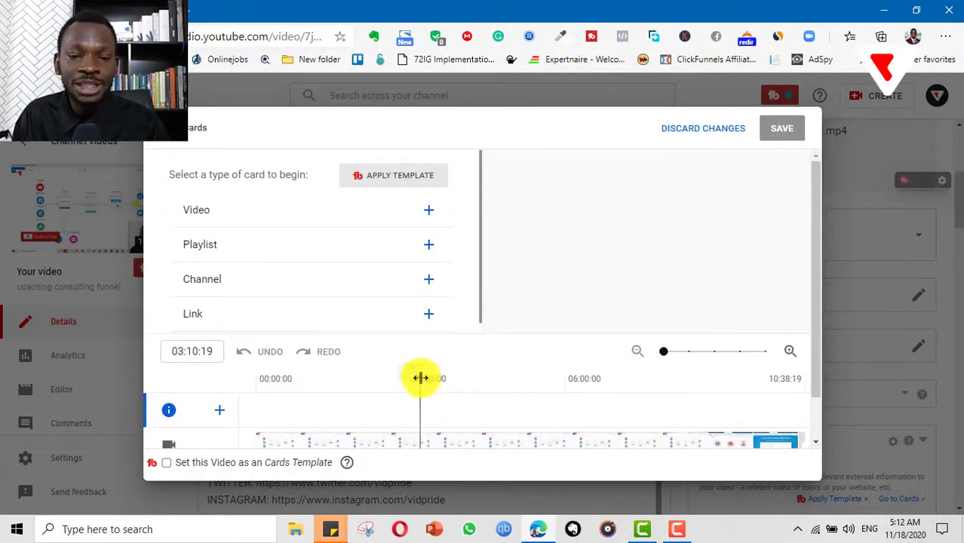
Step: Add a card for the "Digital Marketing" playlist at about 09:47 and save the cards
left_click_drag(422, 378, 762, 381)
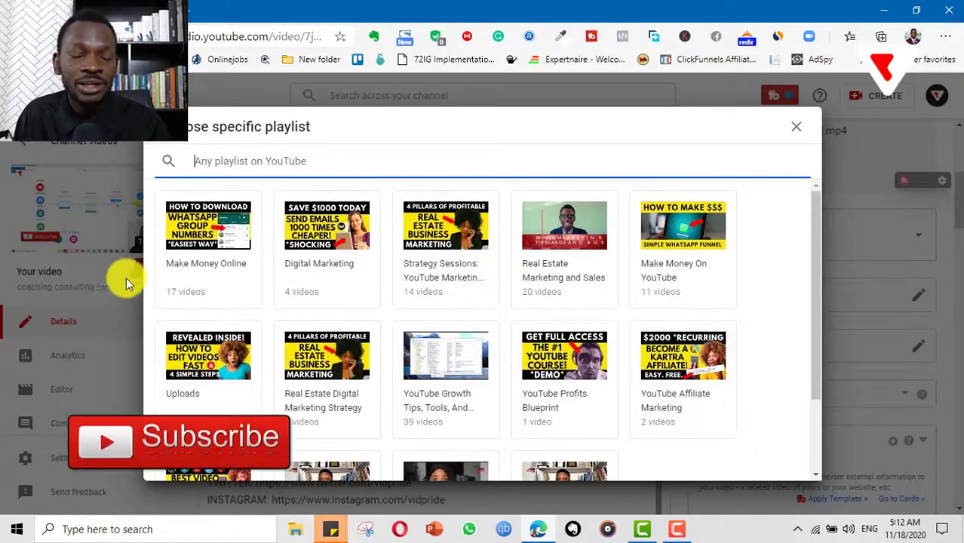
left_click(337, 243)
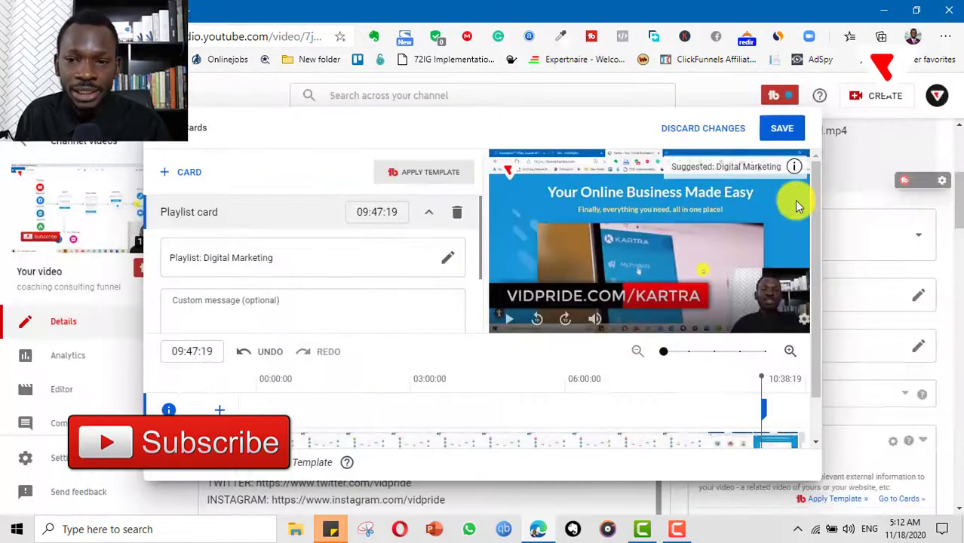
left_click(781, 134)
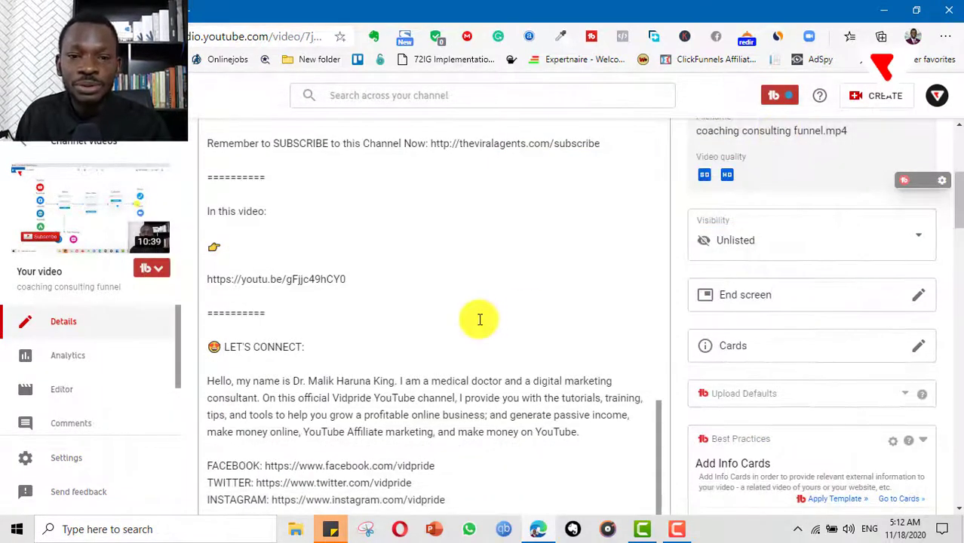
Step: Turn on ads after the video (post-roll) in the video's monetization settings and save the change
scroll(478, 316, "down", 5)
scroll(702, 336, "up", 3)
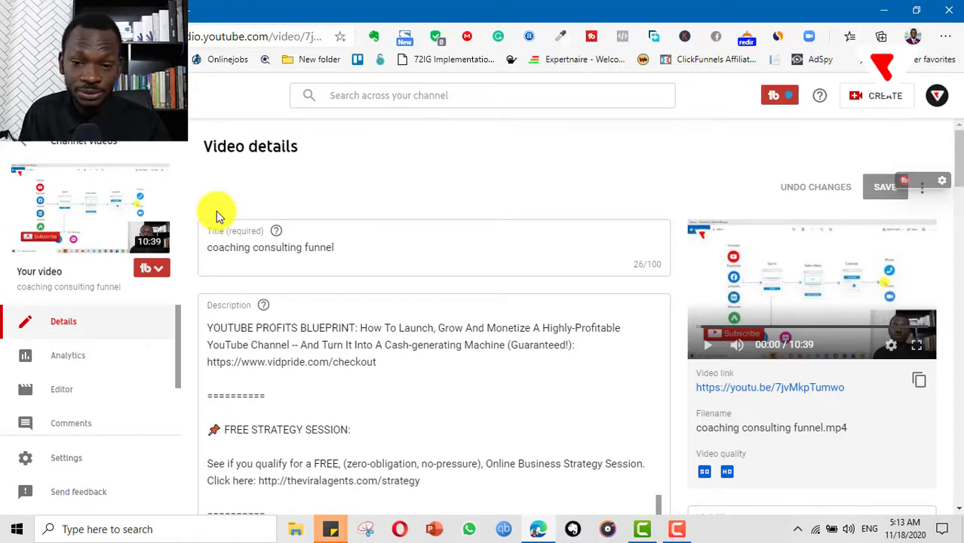
scroll(800, 290, "down", 5)
scroll(596, 394, "down", 5)
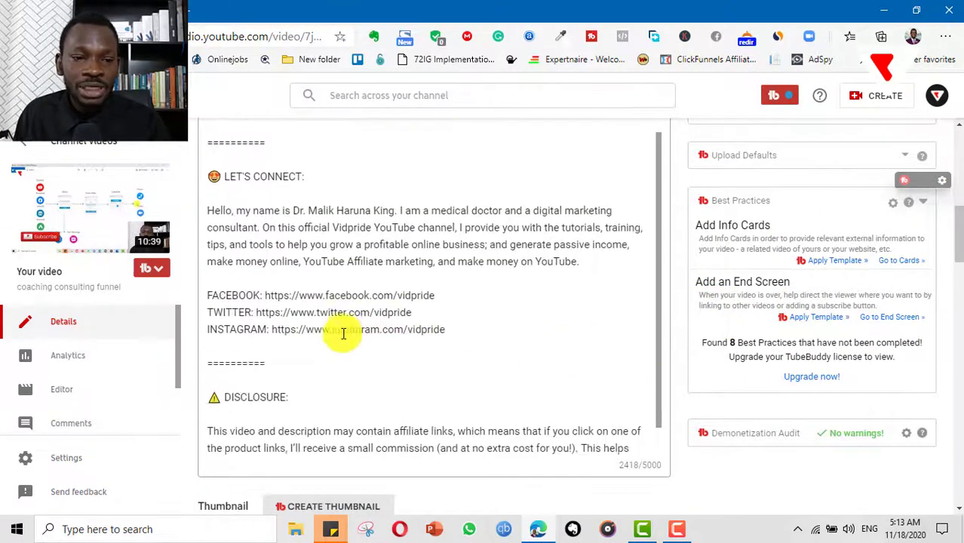
scroll(343, 333, "down", 2)
scroll(124, 385, "down", 2)
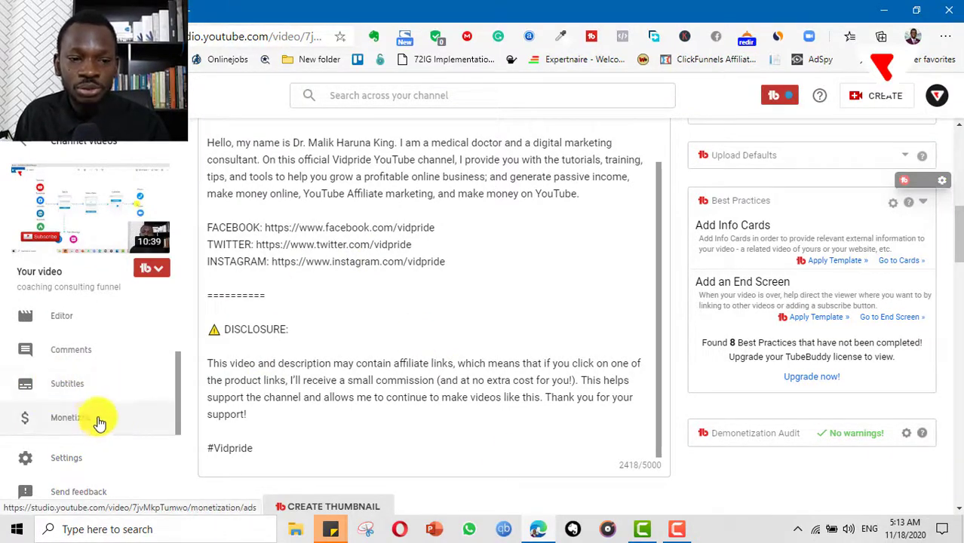
left_click(115, 419)
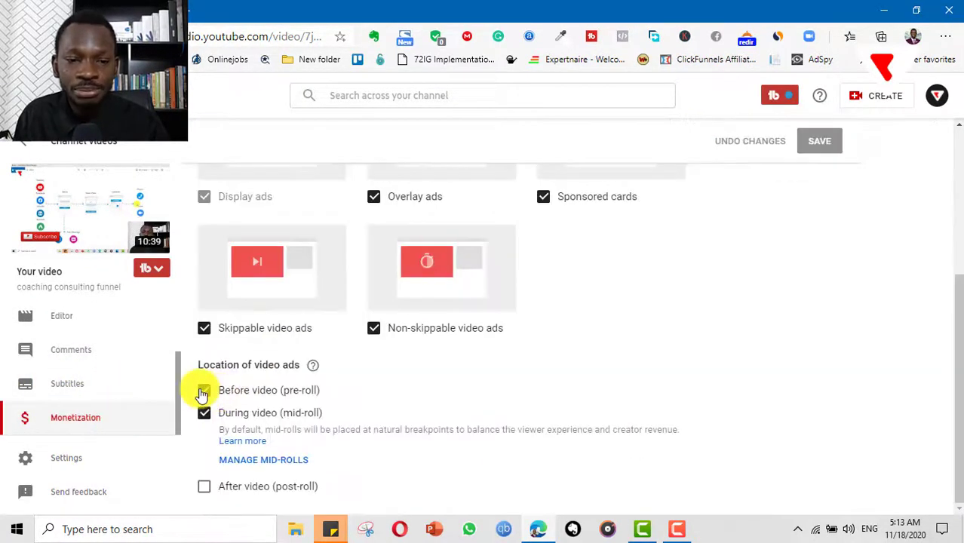
left_click(204, 391)
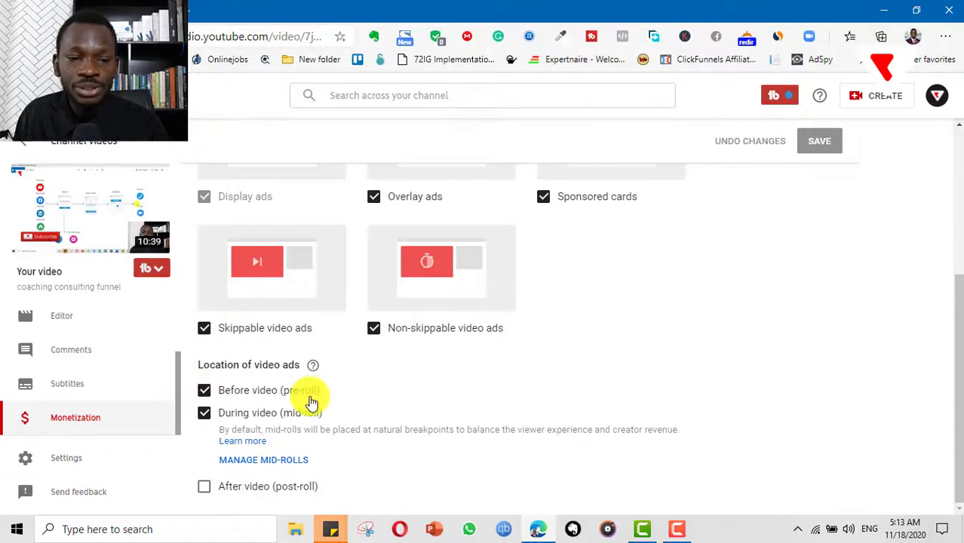
left_click(204, 491)
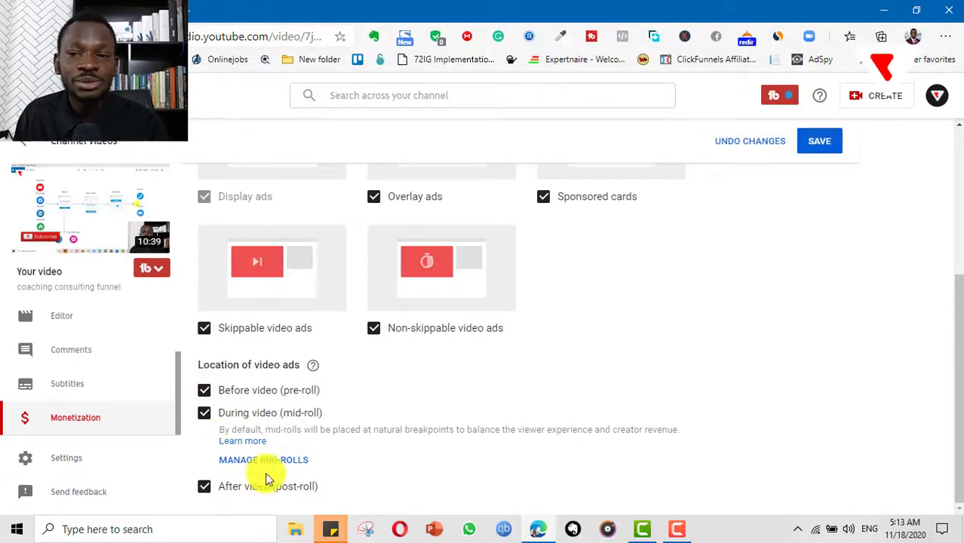
left_click(825, 141)
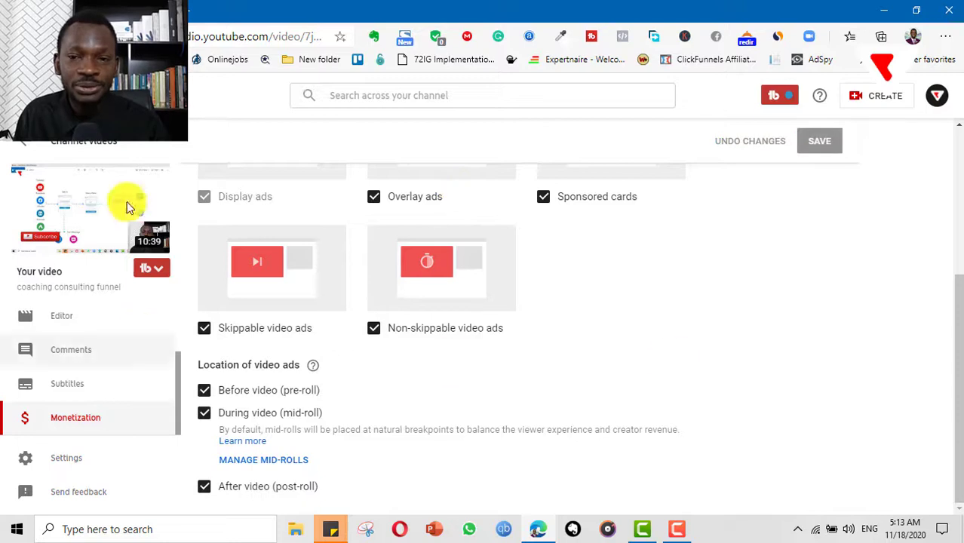
Step: Open the mid-roll manager and place ad breaks at 00:00, 03:01 and about 6 minutes
left_click(293, 462)
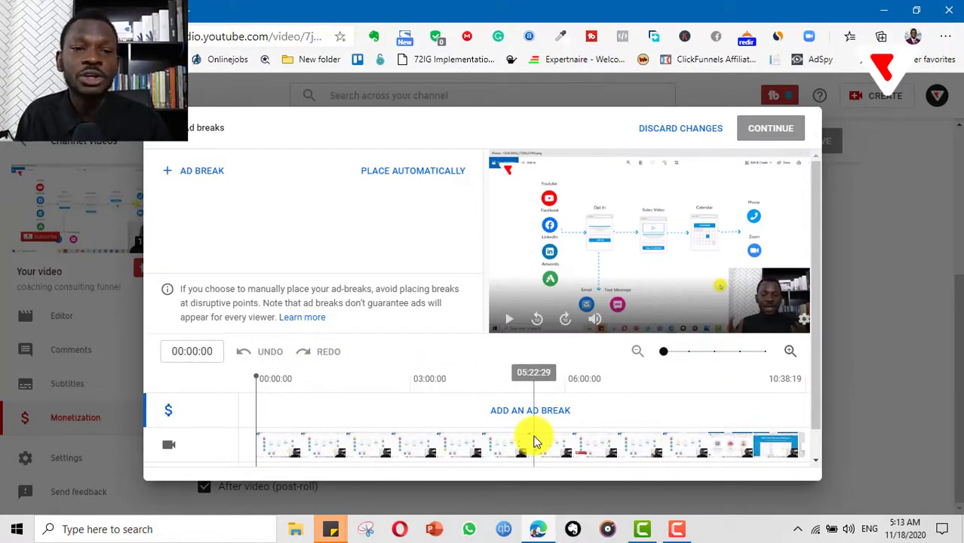
left_click(217, 173)
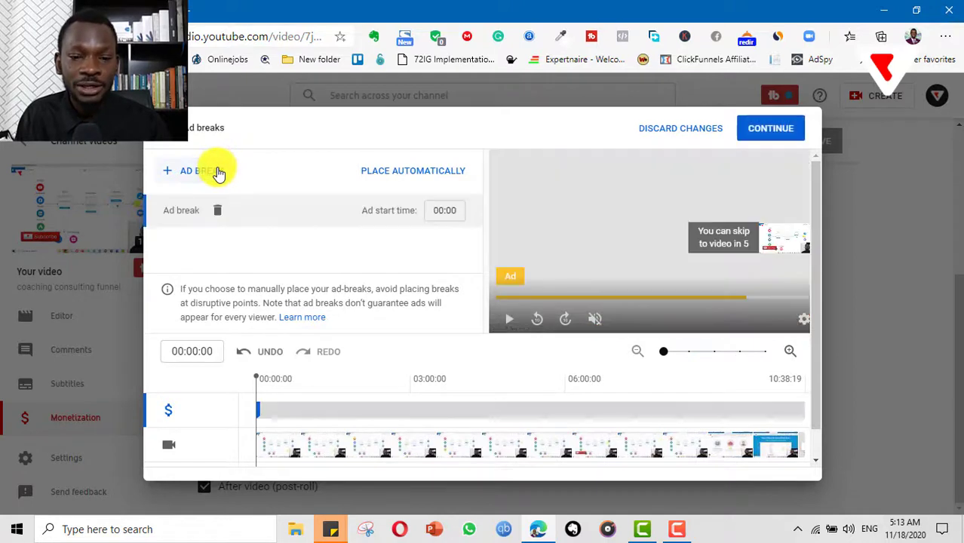
left_click(412, 380)
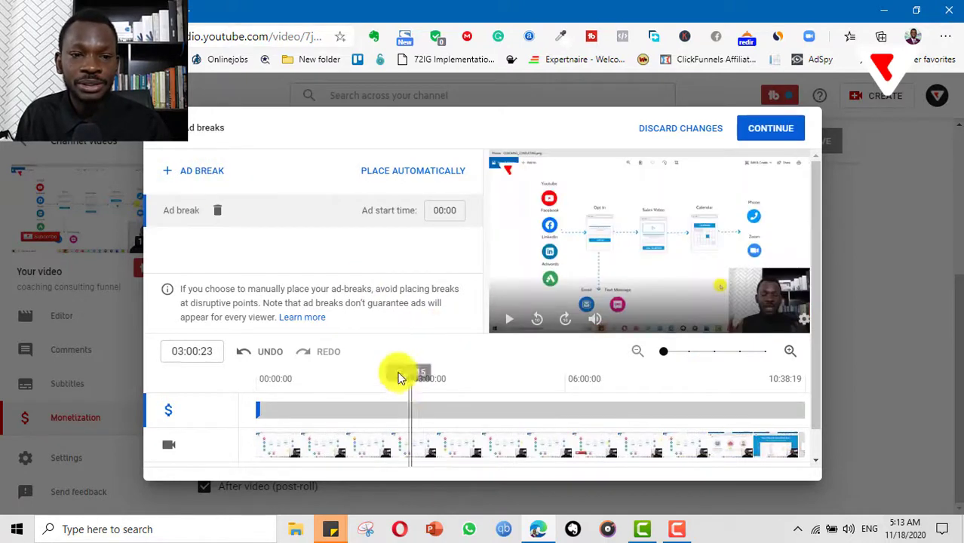
left_click(194, 172)
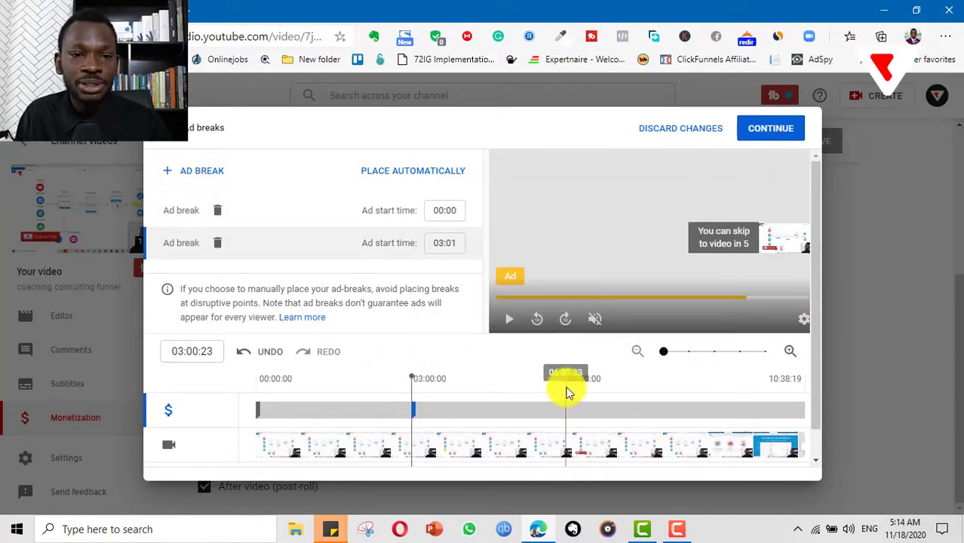
left_click(569, 393)
left_click(209, 178)
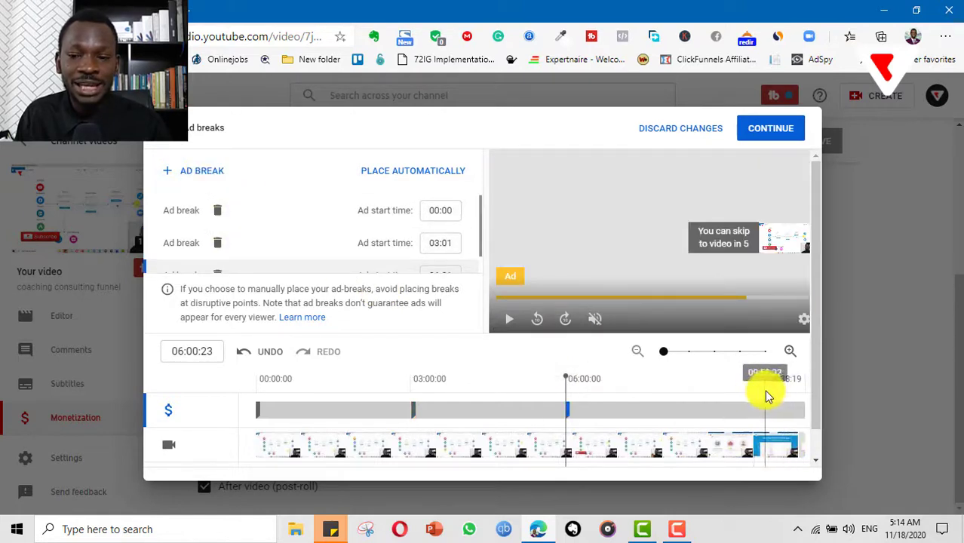
Step: Place ad breaks at about 9 minutes and near the end of the video, and save the monetization changes
left_click(722, 396)
left_click(201, 172)
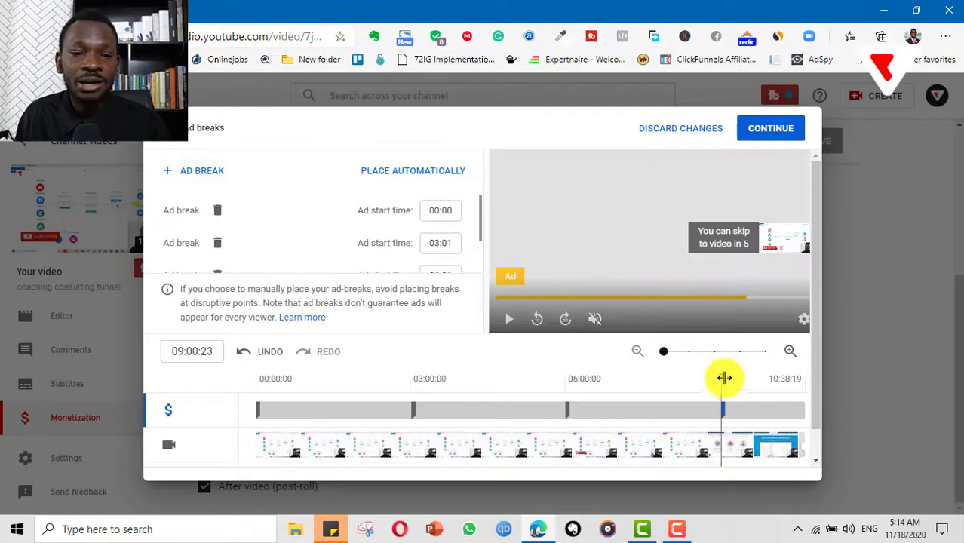
left_click(796, 385)
left_click(210, 174)
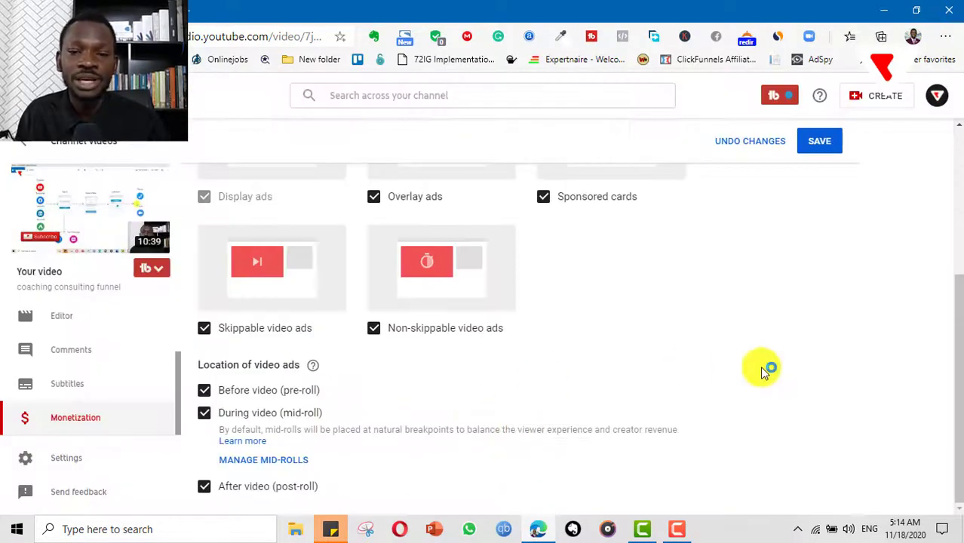
scroll(857, 317, "up", 4)
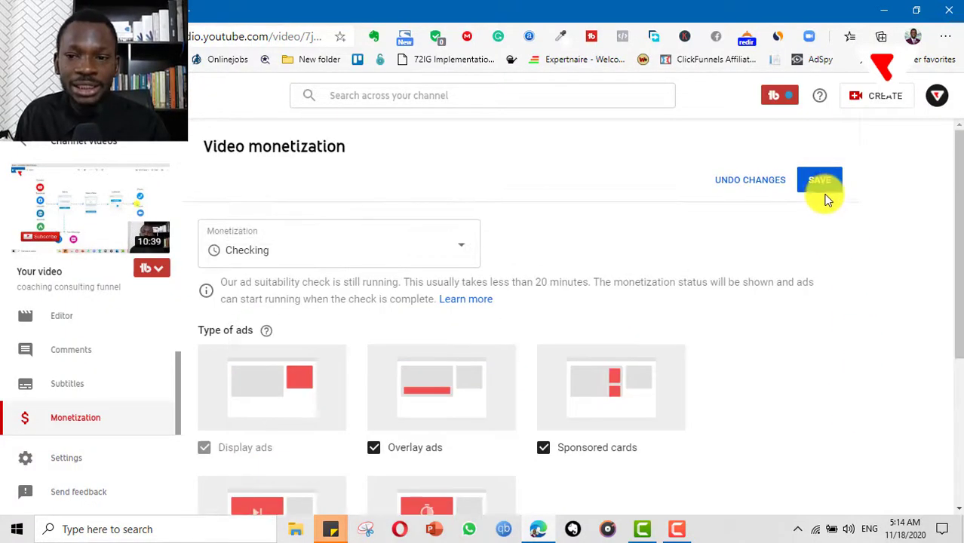
left_click(824, 190)
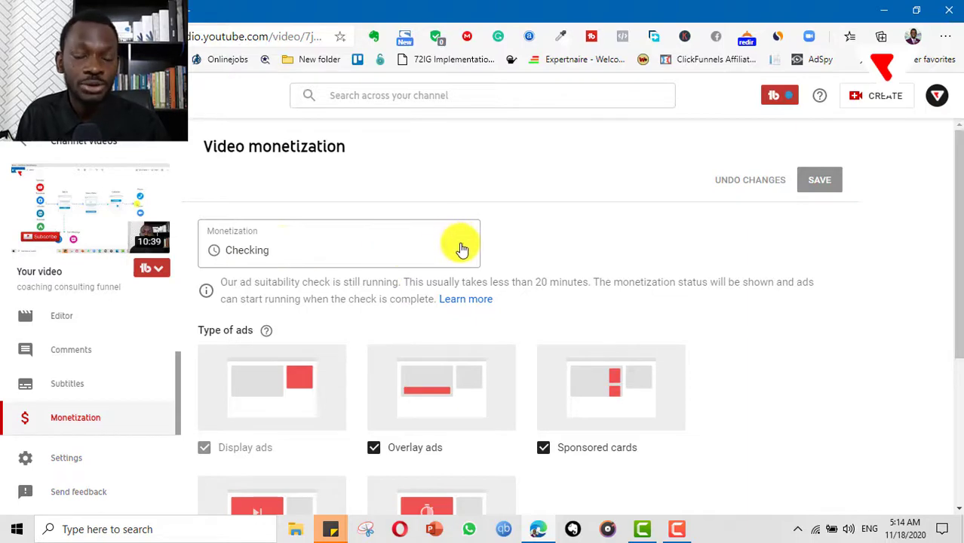
Step: Return to the video's details and launch Keyword Explorer from the TubeBuddy tools
scroll(75, 328, "up", 1)
left_click(76, 326)
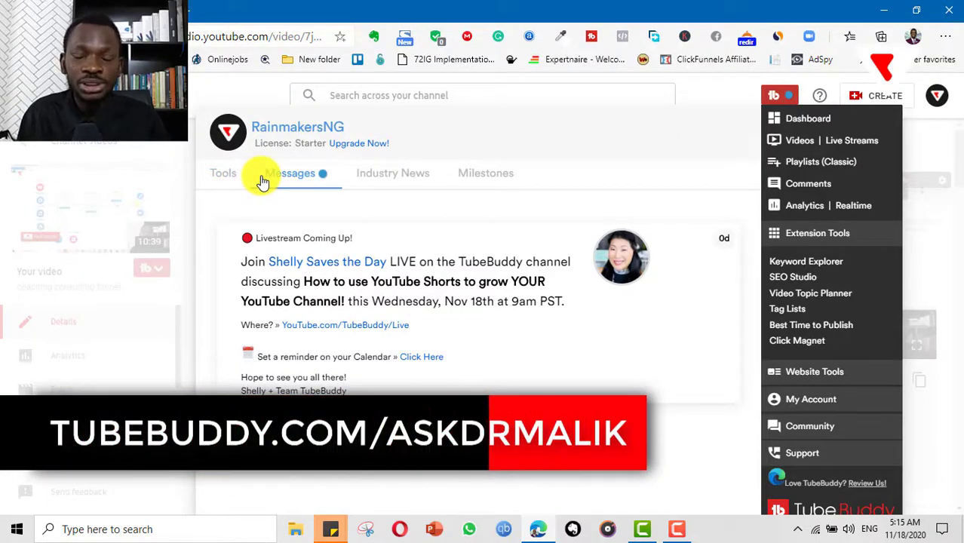
left_click(223, 176)
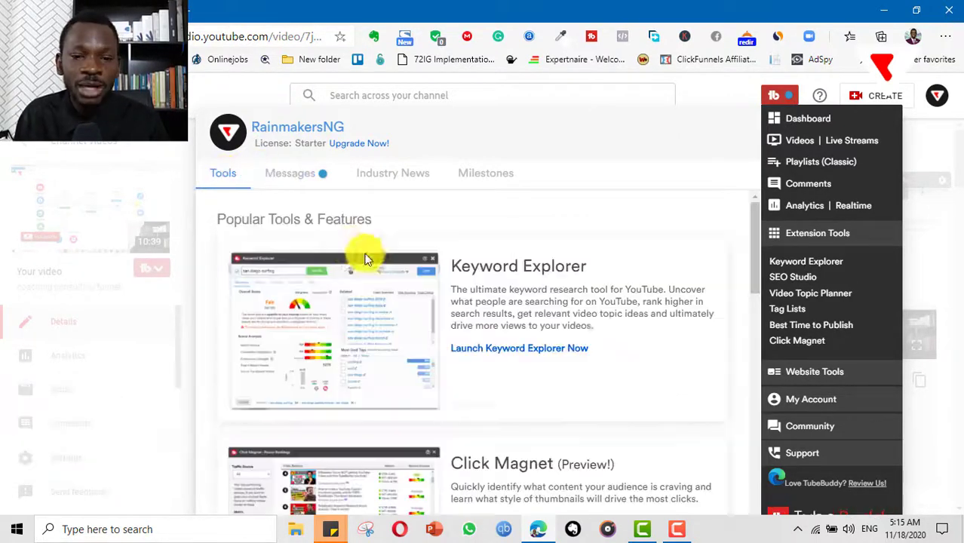
left_click(510, 351)
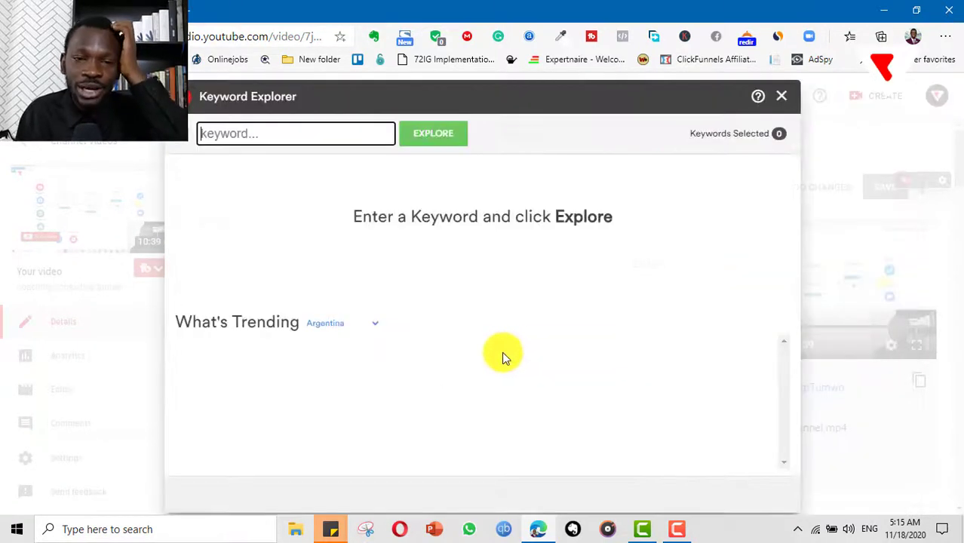
Step: Enter "consulting funnel" as the keyword and explore the suggested phrase "consulting sales funnel"
left_click(284, 135)
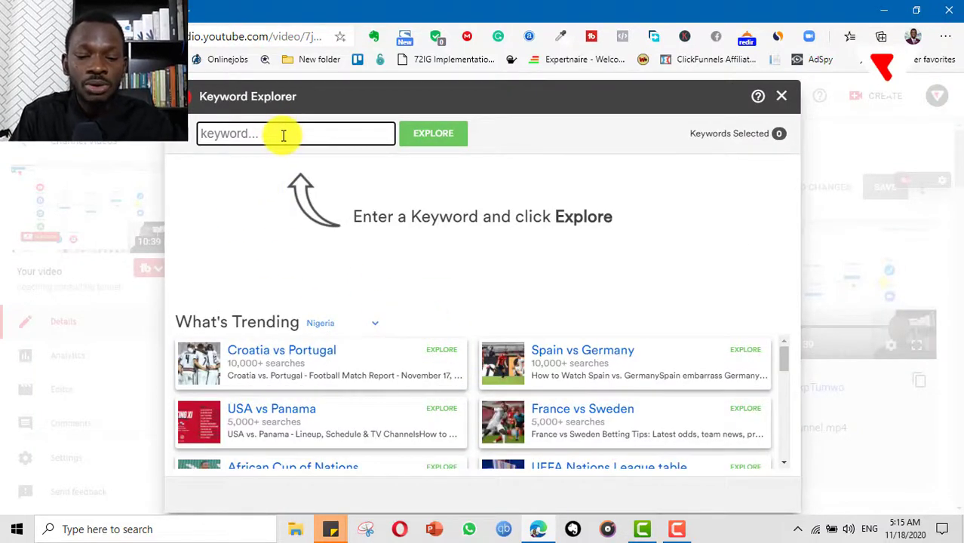
type("consultin")
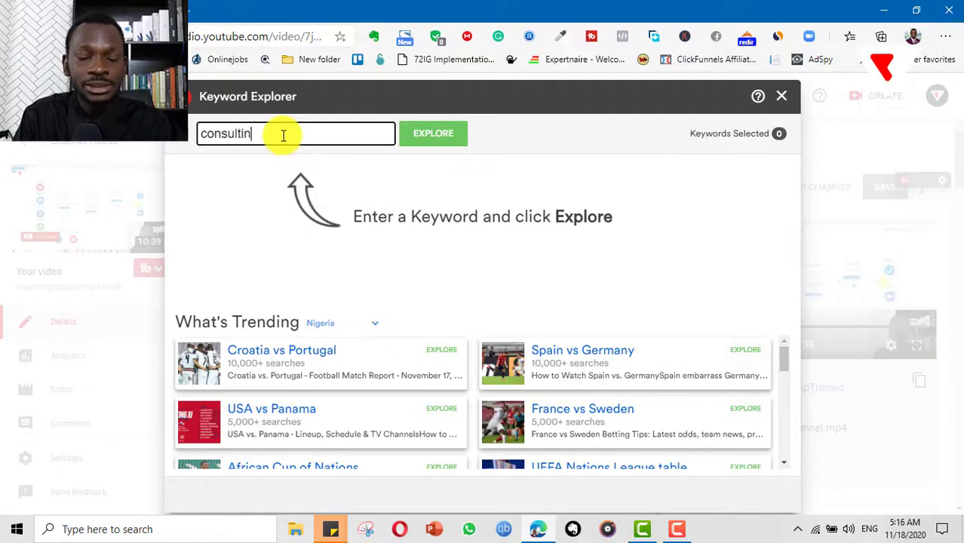
type("g fun")
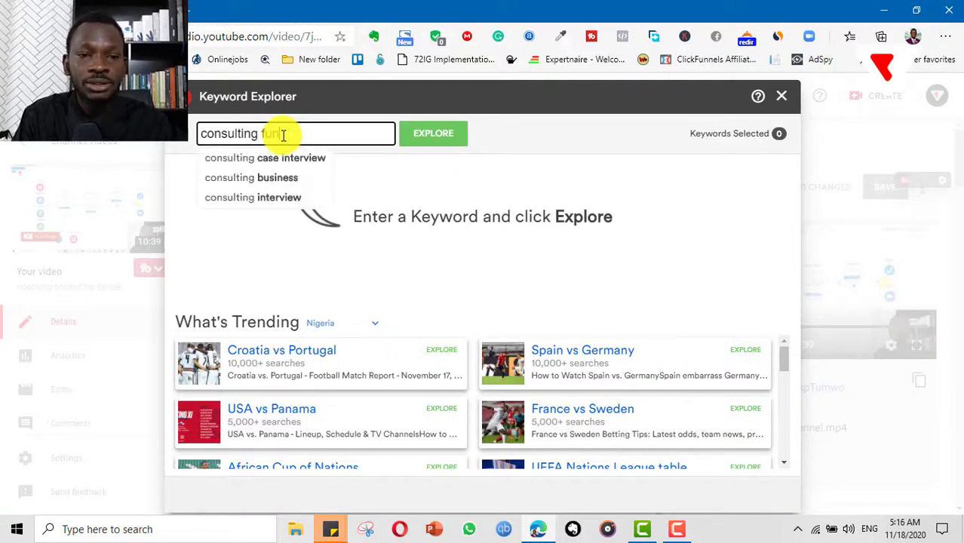
type("nel")
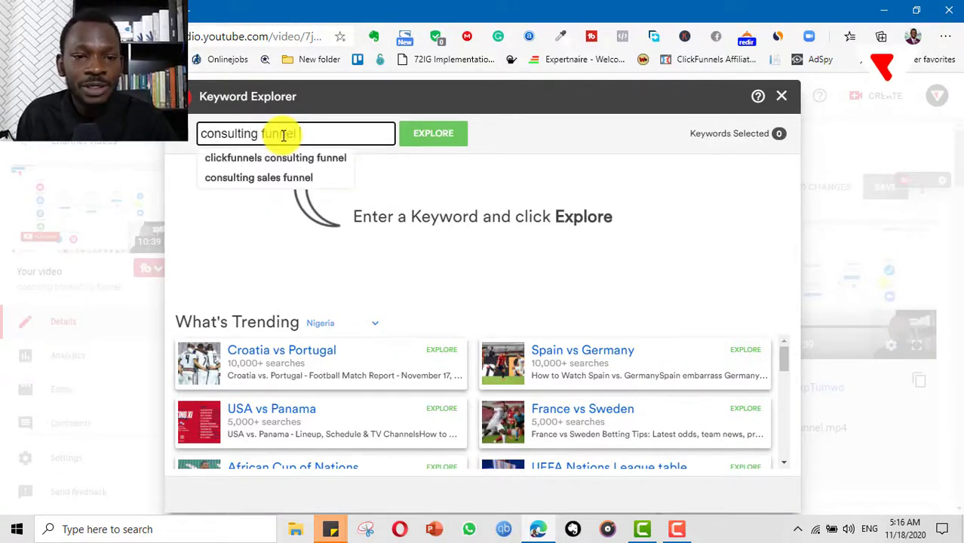
left_click(298, 181)
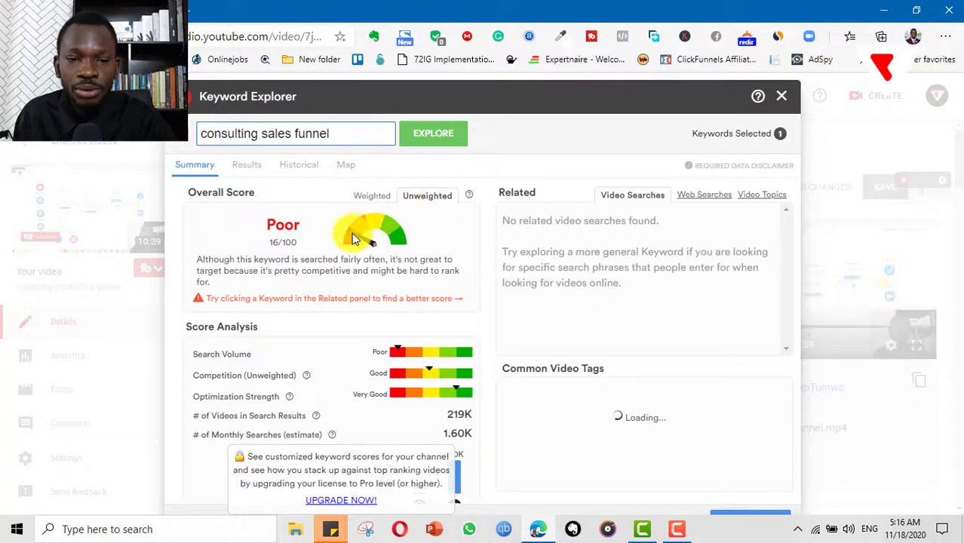
Step: Examine the top-ranking search results for "consulting sales funnel"
left_click(249, 164)
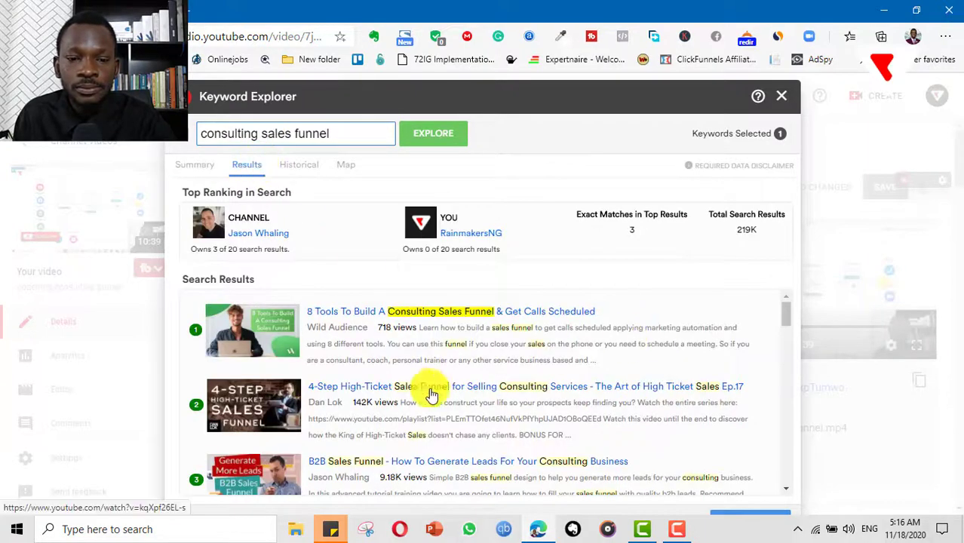
right_click(432, 396)
scroll(730, 361, "down", 2)
scroll(729, 361, "up", 2)
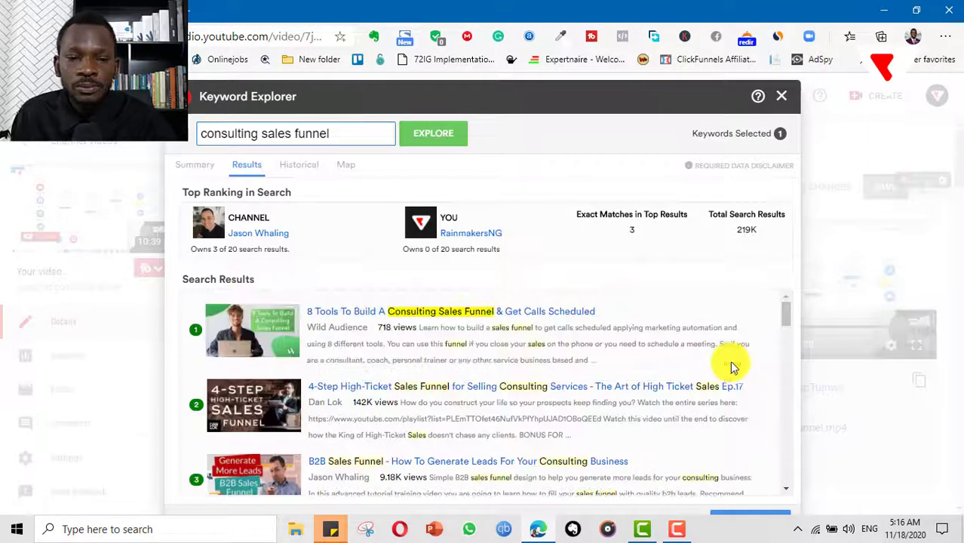
Step: Explore the keyword "sales funnel for coaches and consultants" in Keyword Explorer
triple_click(338, 134)
type("sales funnel for coac")
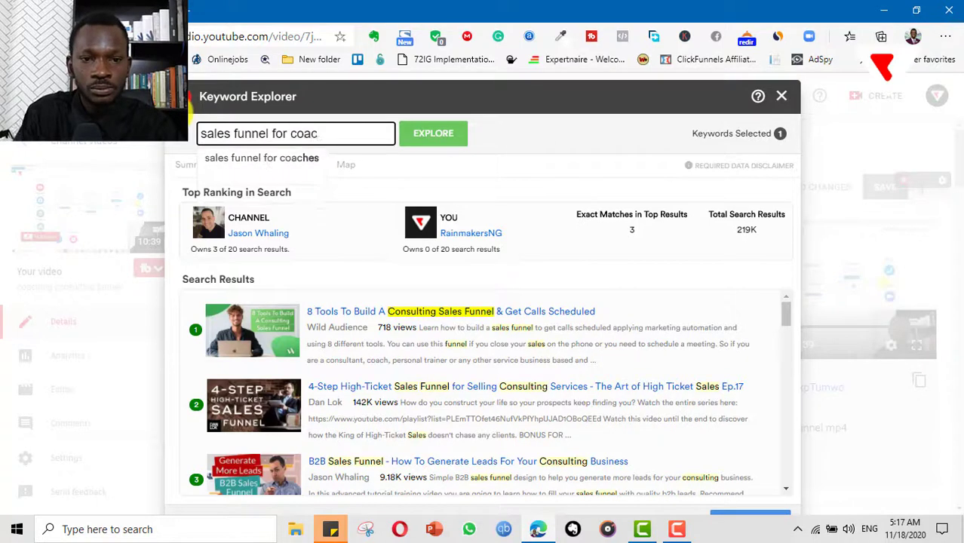
type("hes and consultants")
left_click(426, 136)
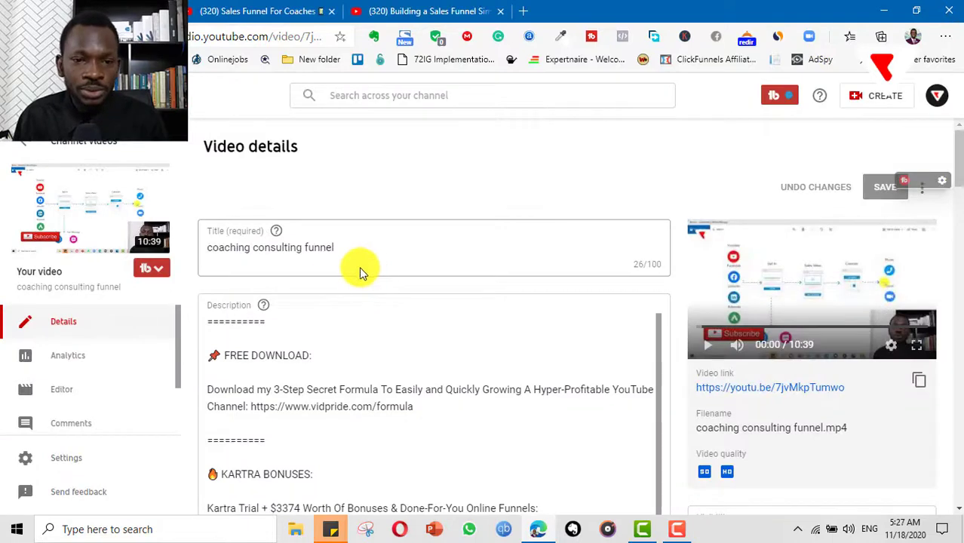
Step: Replace the video title with the keyword phrase "sales funnel for coaches and consultants"
triple_click(191, 255)
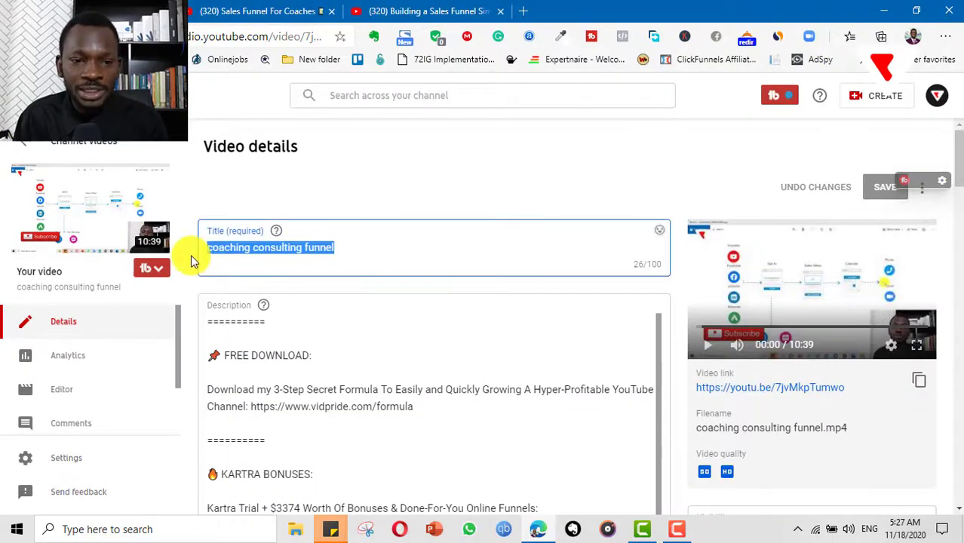
right_click(235, 249)
left_click(338, 198)
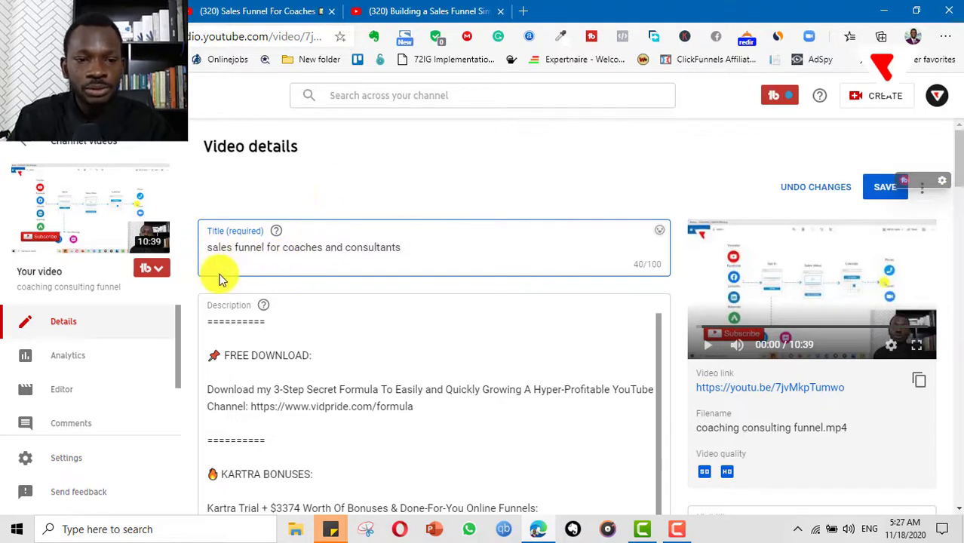
Step: Put "High-Converting" in front of the title
type("H")
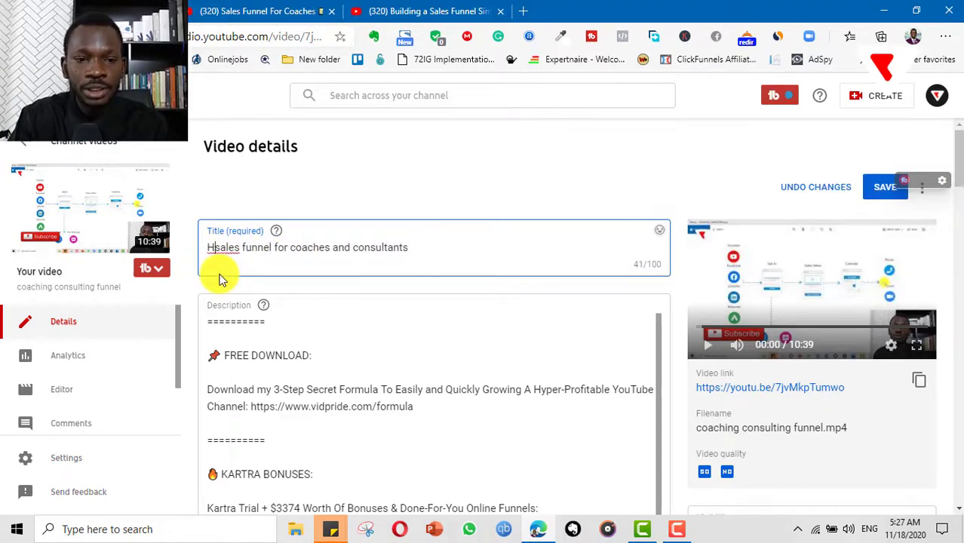
type("igh-")
type("Convert")
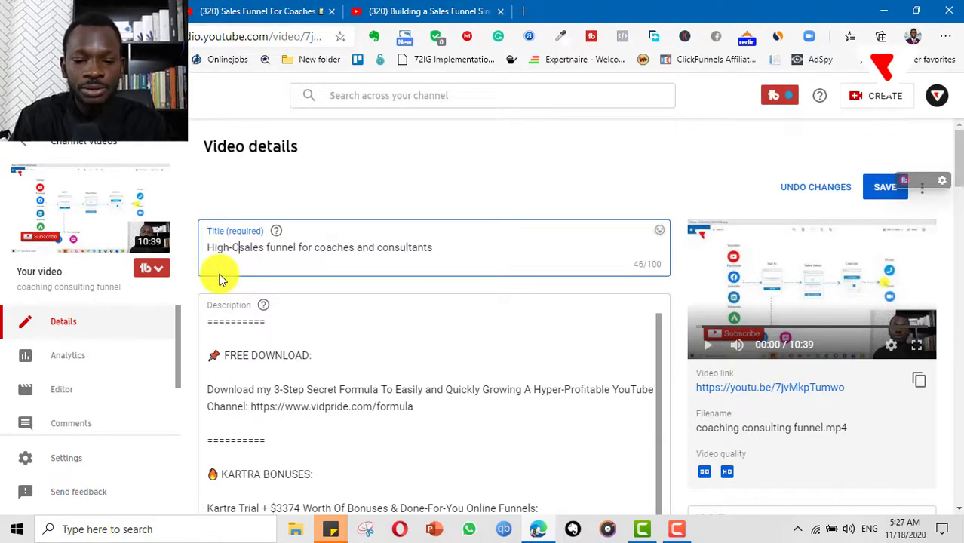
type("ing")
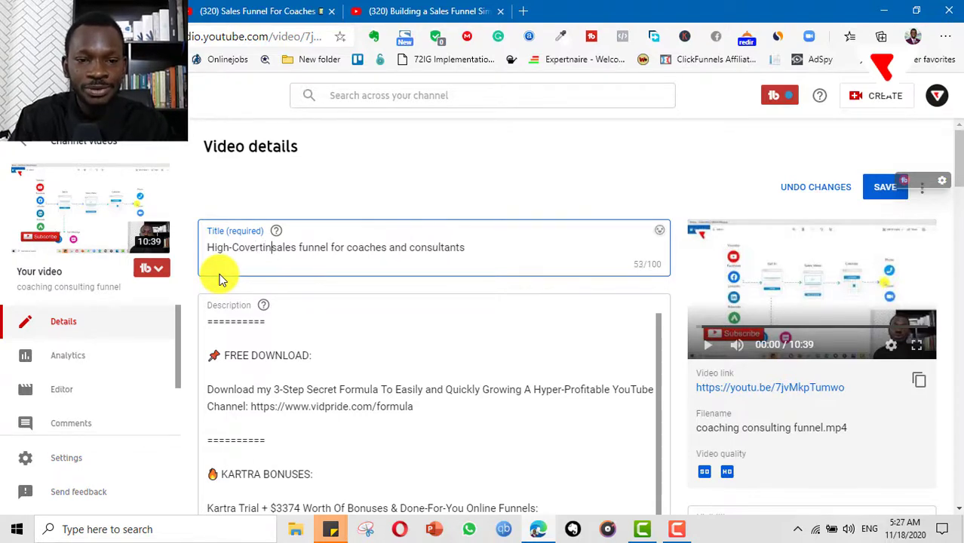
key("Left")
key("Left")
key("Left")
key("Left")
key("Left")
key("Left")
key("Left")
key("Left")
type("n")
Step: Capitalise each word of the title's keyword phrase as "Sales Funnel For Coaches And Consultants"
key("Right")
key("Right")
key("Right")
key("Right")
key("Right")
key("Right")
key("Right")
key("Right")
key("Delete")
type("S")
key("Right")
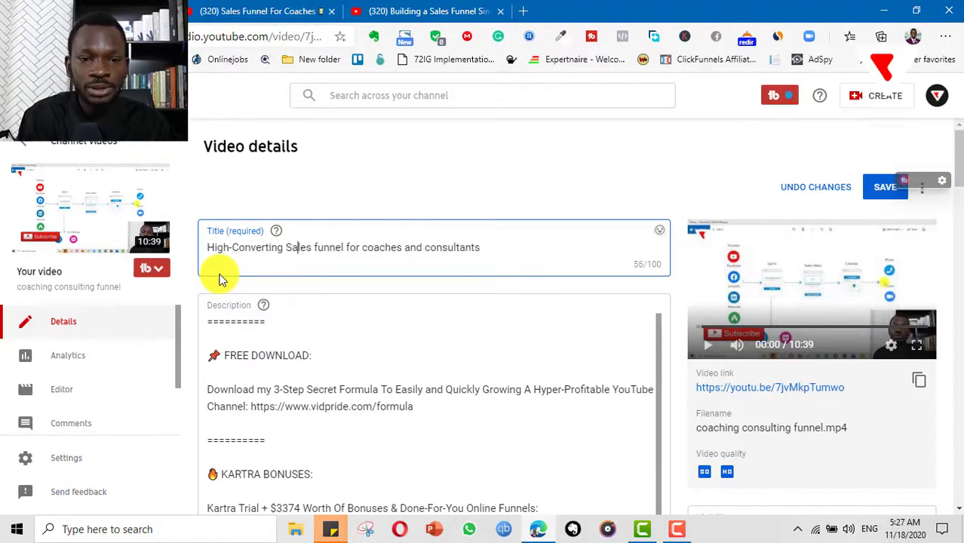
key("Right")
key("Right")
key("Right")
key("Delete")
type("F")
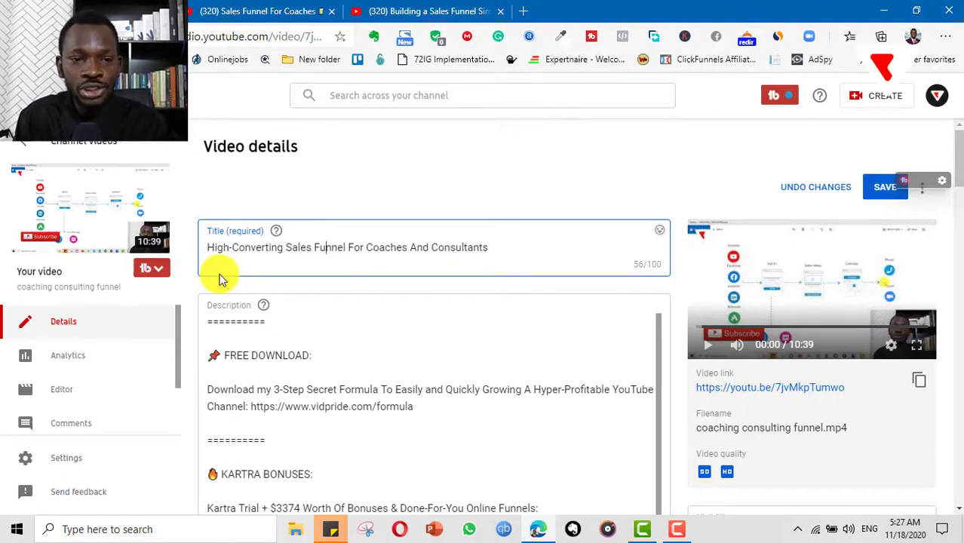
Step: Insert "GET MORE COACHING & CONSULTING CLIENTS FAST!" at the beginning of the title
type("GET MORE CLIENTS FA")
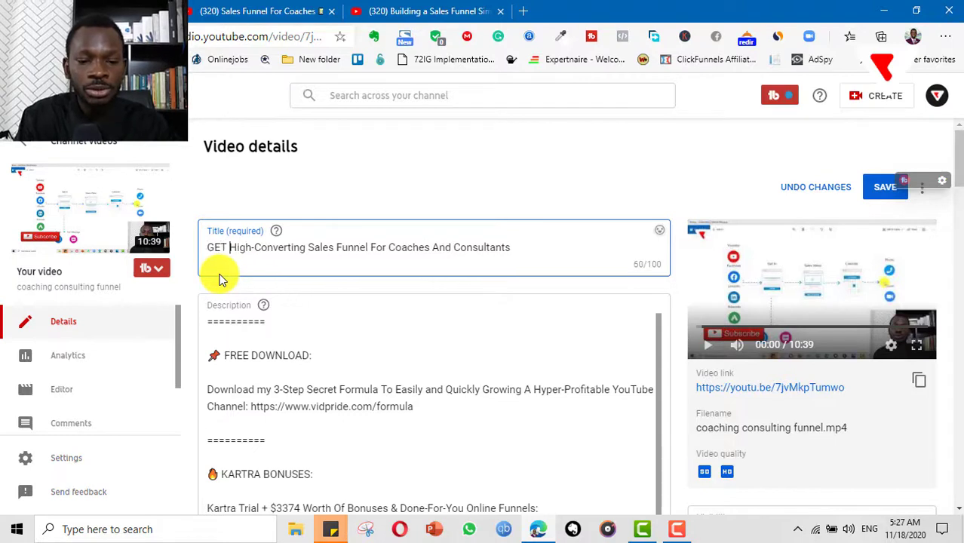
type("ST! ")
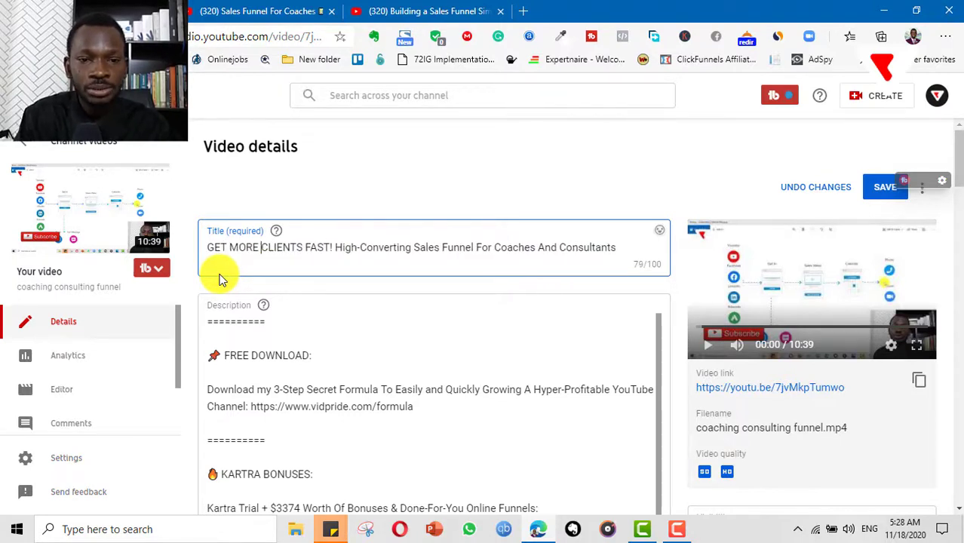
type("COACHING & CONSULTING")
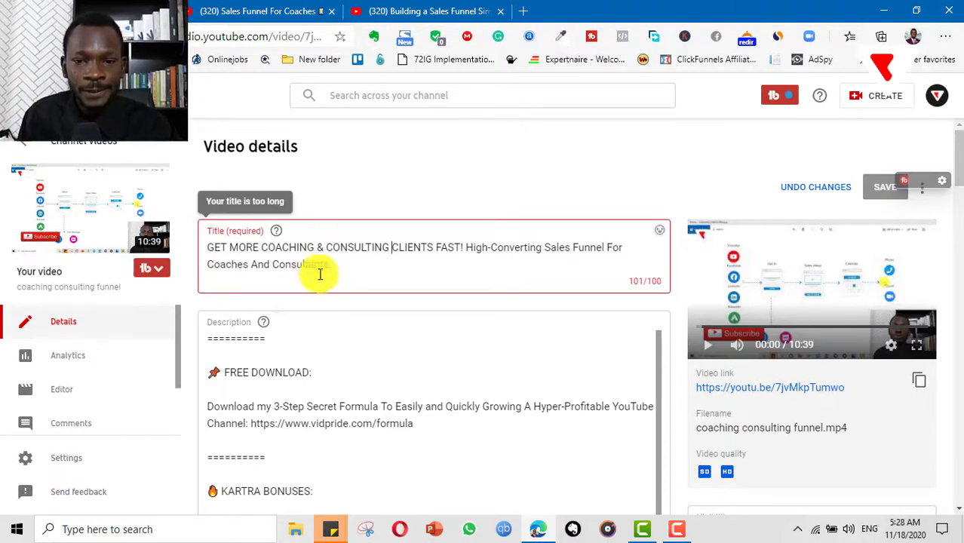
Step: Remove "High-Converting" from the title to shorten it
left_click(546, 250)
key("BackSpace")
key("BackSpace")
key("BackSpace")
key("BackSpace")
key("BackSpace")
key("BackSpace")
key("BackSpace")
key("BackSpace")
key("BackSpace")
key("BackSpace")
key("BackSpace")
key("BackSpace")
key("BackSpace")
key("BackSpace")
key("BackSpace")
key("BackSpace")
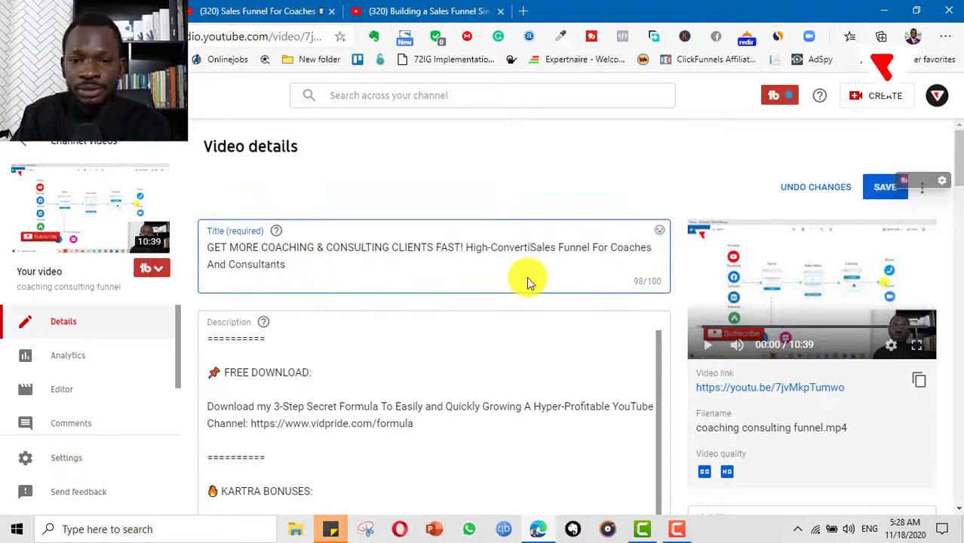
Step: Finish the title as "👉 GET MORE COACHING AND CONSULTING CLIENTS FAST! Sales Funnel For Coaches And Consultants - Kartra" and save the video details
type("(")
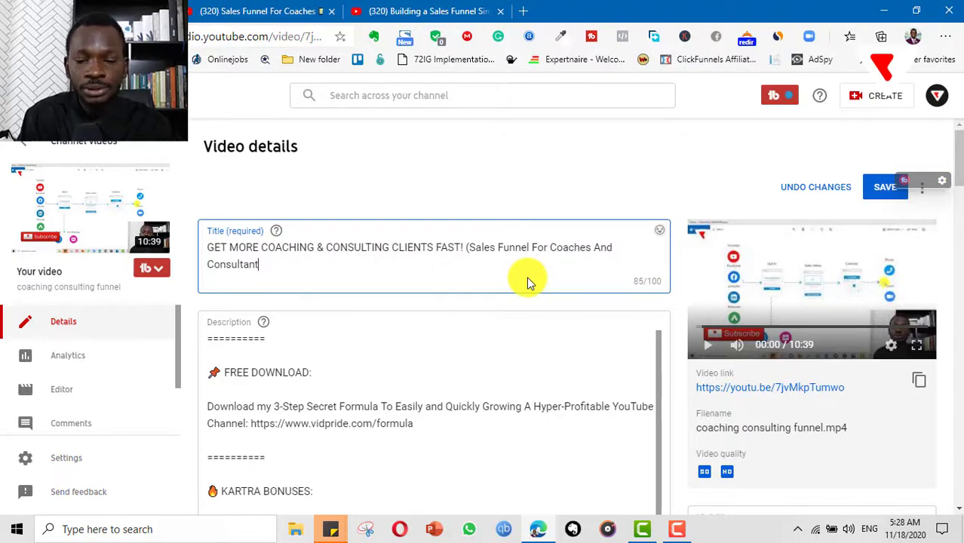
type("s - Karta")
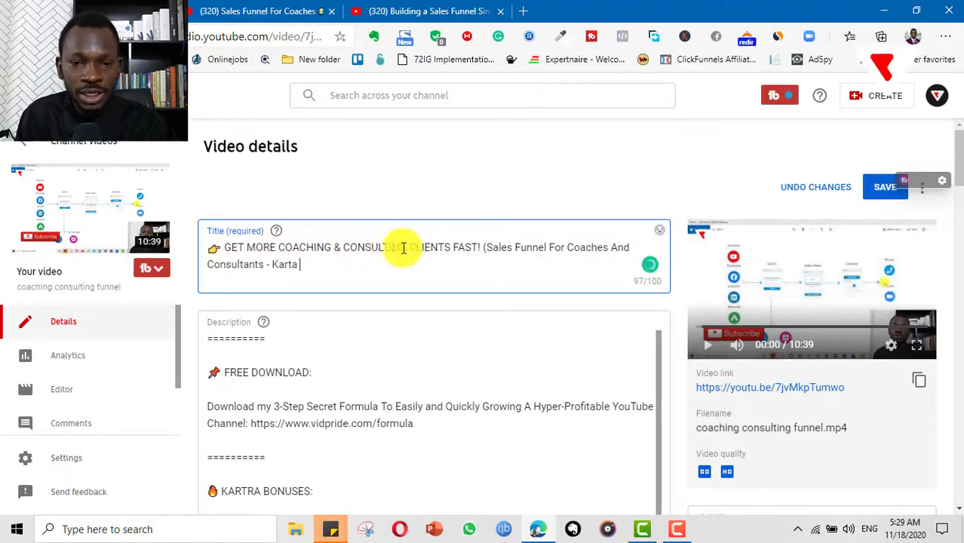
left_click(488, 248)
key("BackSpace")
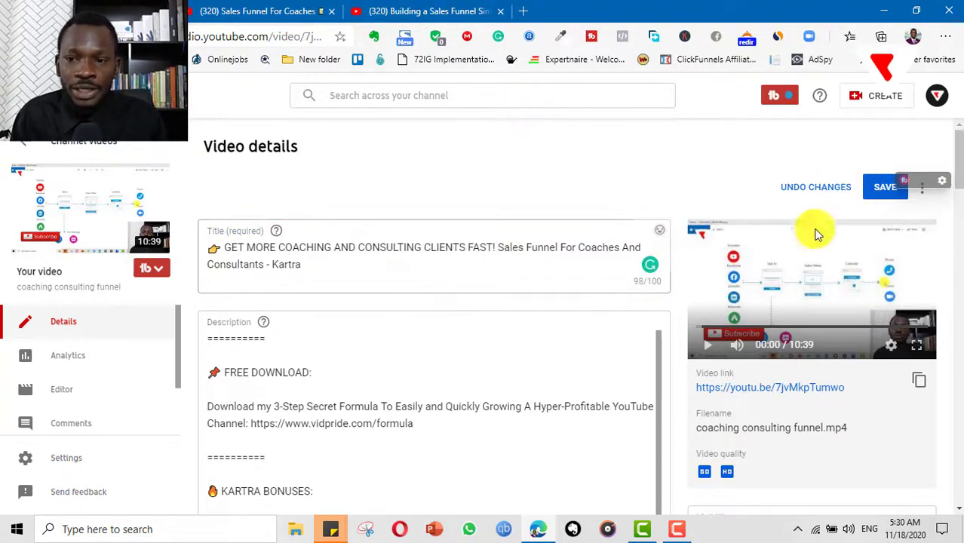
left_click(883, 192)
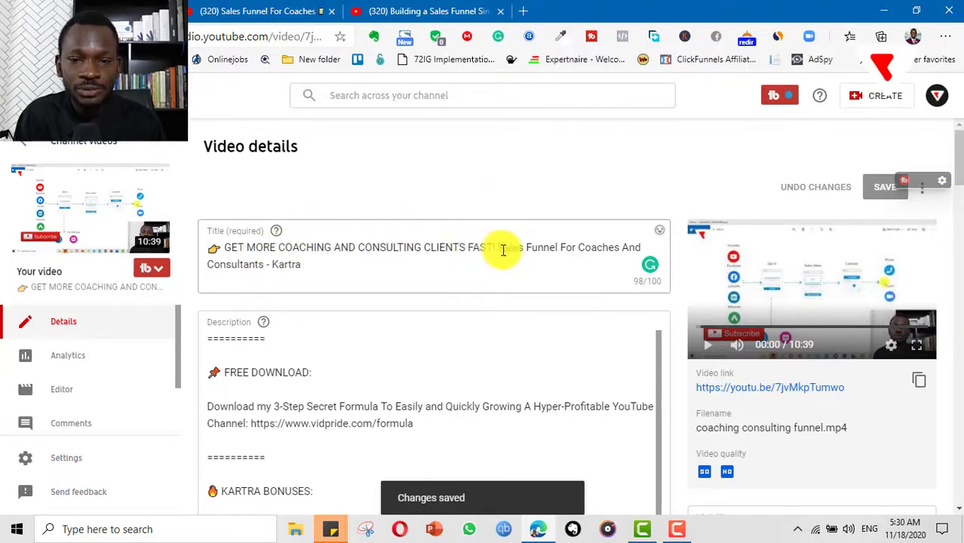
Step: Review the keyword phrase and the opening hook in the saved title
left_click_drag(586, 248, 502, 248)
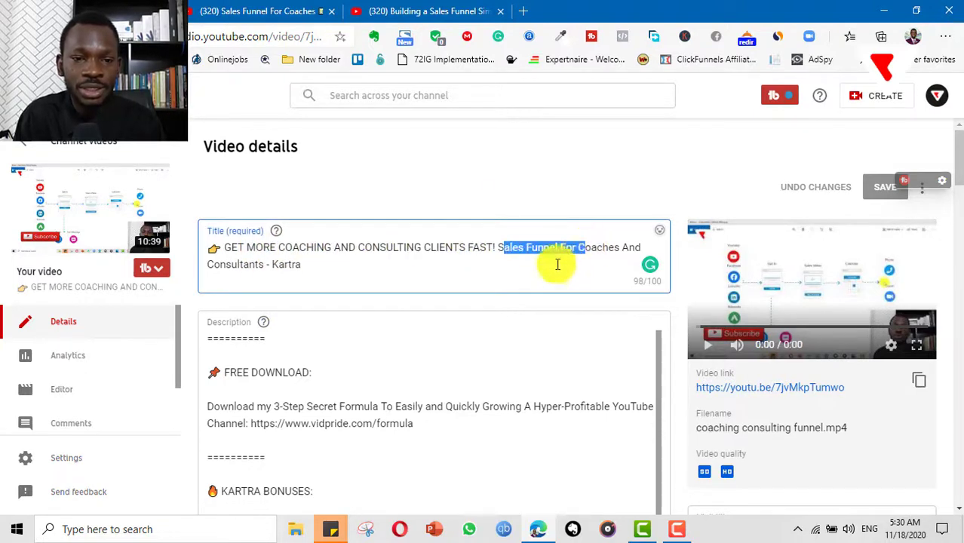
left_click(527, 269)
left_click_drag(222, 253, 492, 247)
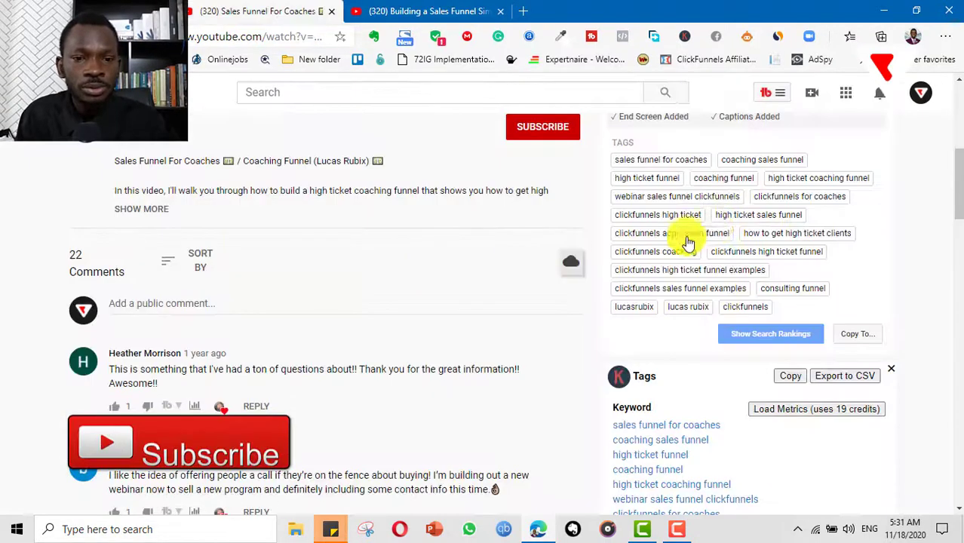
Step: Examine the tags and TubeBuddy statistics of the competing video "Sales Funnel For Coaches / Coaching Funnel"
scroll(661, 259, "up", 4)
scroll(661, 259, "down", 2)
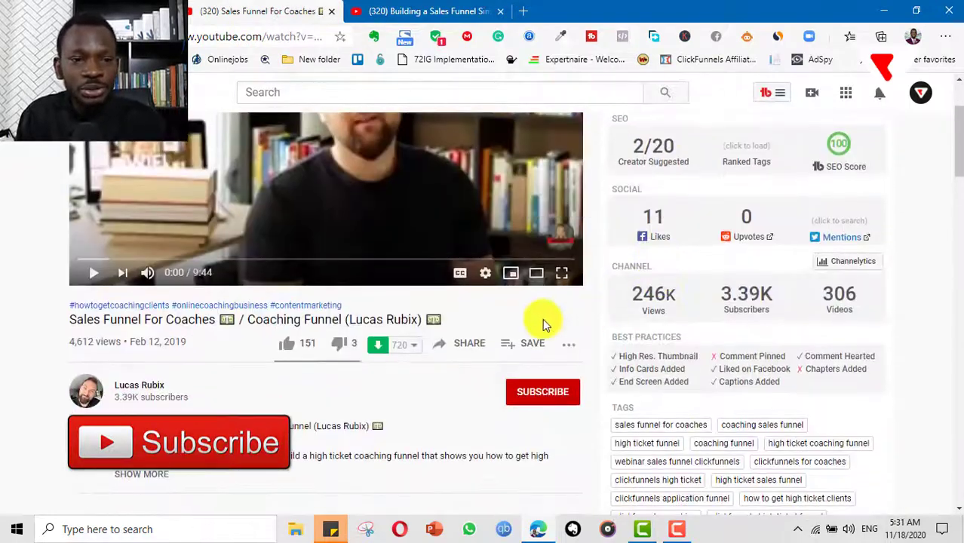
scroll(155, 259, "down", 2)
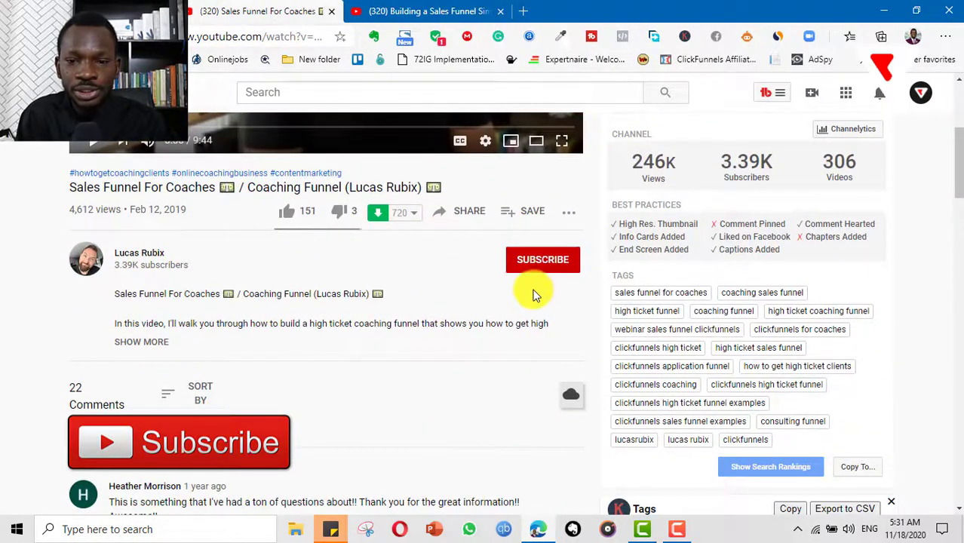
scroll(838, 362, "down", 4)
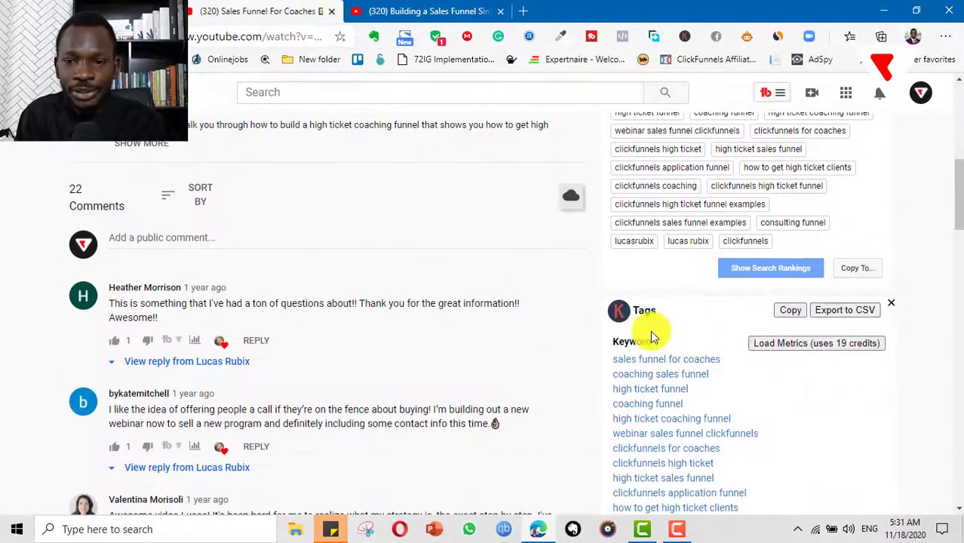
scroll(664, 329, "up", 2)
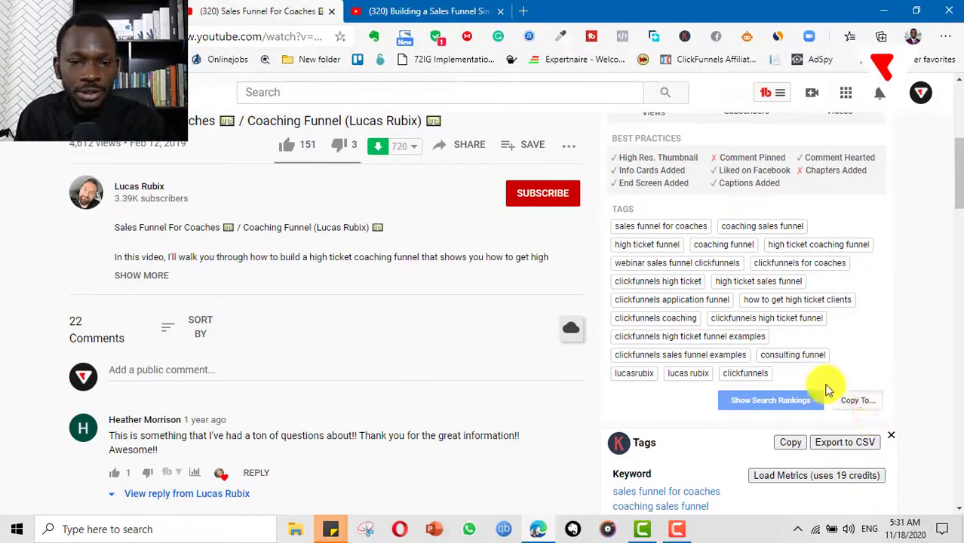
Step: Add the recommended tags "sales funnel for coaches" and "coaching funnel" to the video
scroll(831, 362, "down", 2)
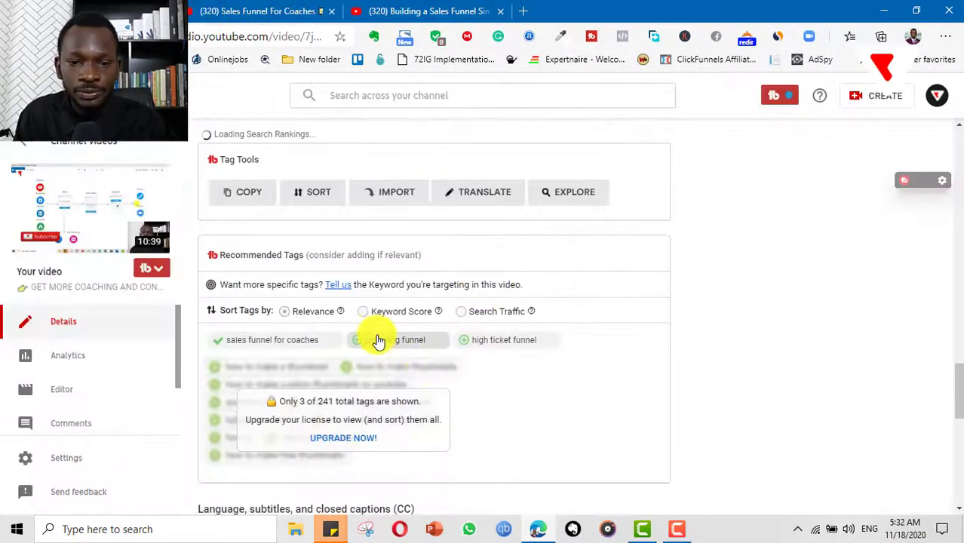
scroll(508, 344, "up", 3)
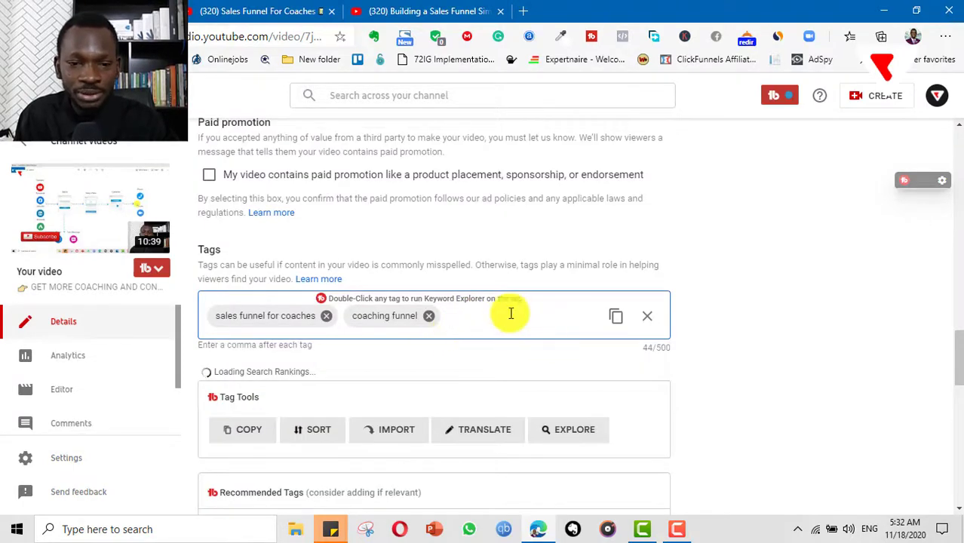
Step: Add the coaching, high-ticket and ClickFunnels tags from "coaching sales funnel" through "consulting funnel", plus "vidpride", "kartra tutorial" and "kartra review"
type("coaching sales funnel, high ticket funnel, high ticket coaching funnel, clickfunnels for coaches, clickfunnels high ticket, high ticket sales funnel, clickfunnels application funnel, how to get high ticket clients, clickfunnels coaching, clickfunnels high ticket funnel, clickfunnels high ticket funnel examples, clickfunnels sales funnel examples, consulting funnel")
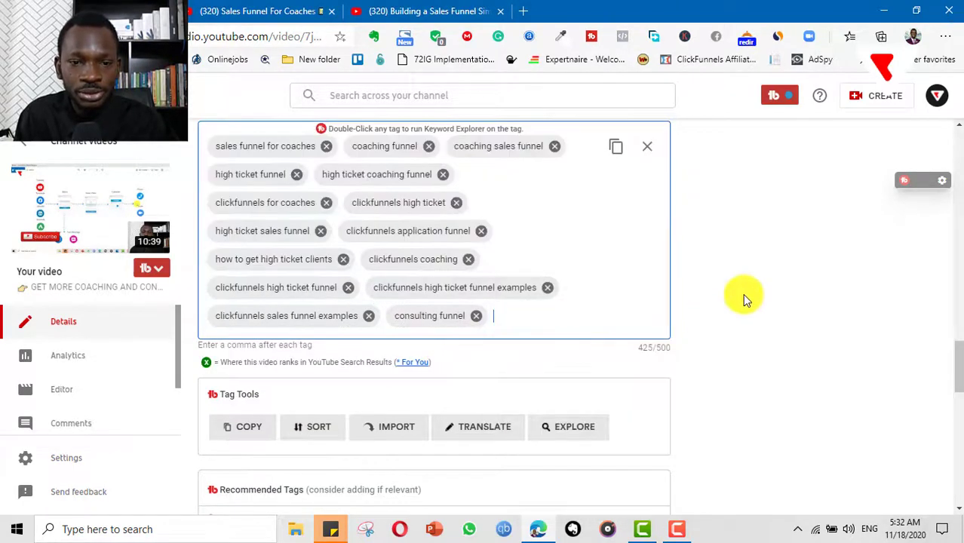
left_click(515, 381)
type("V")
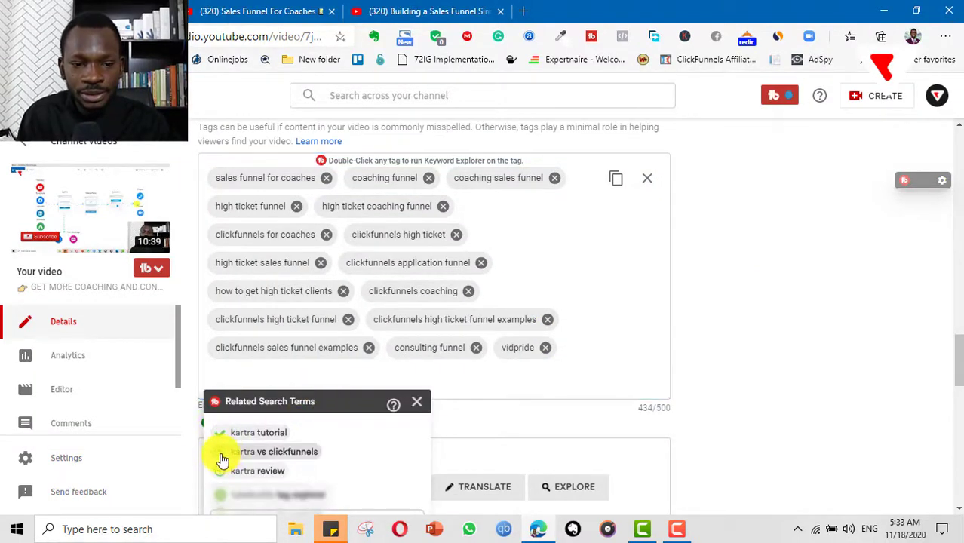
left_click(221, 474)
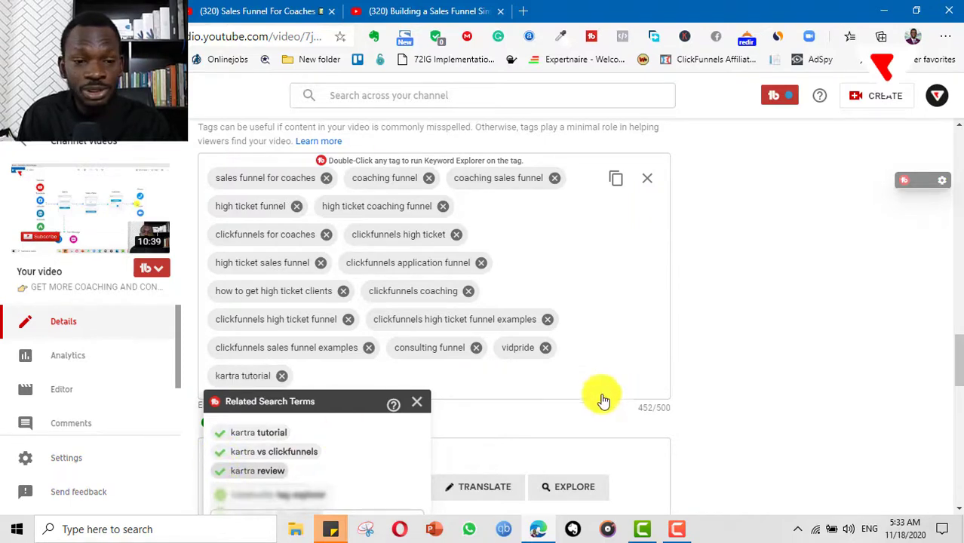
scroll(285, 435, "down", 2)
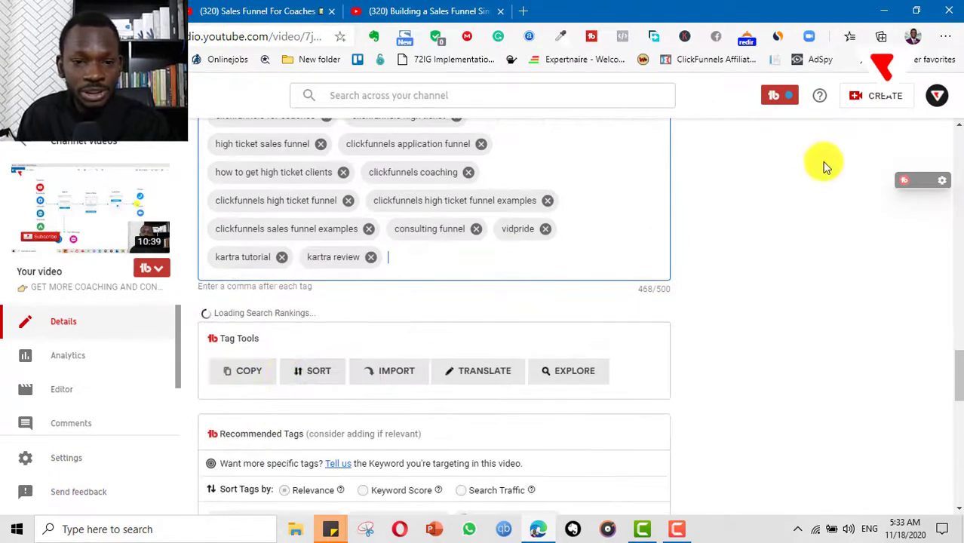
Step: Add the suggested related tags "kartra funnel", "kartra funnel builder" and "kartra funnel examples" to the video
type("kartra")
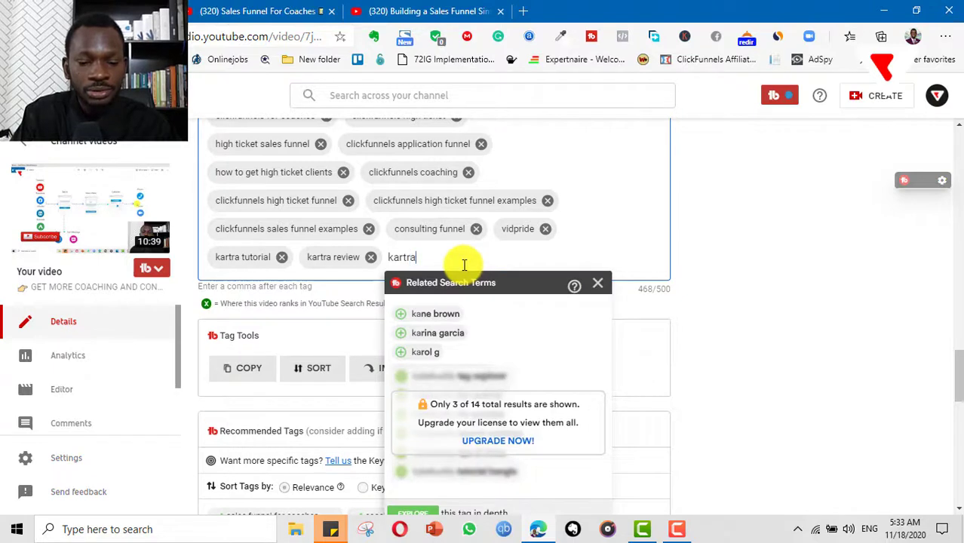
type(" fu")
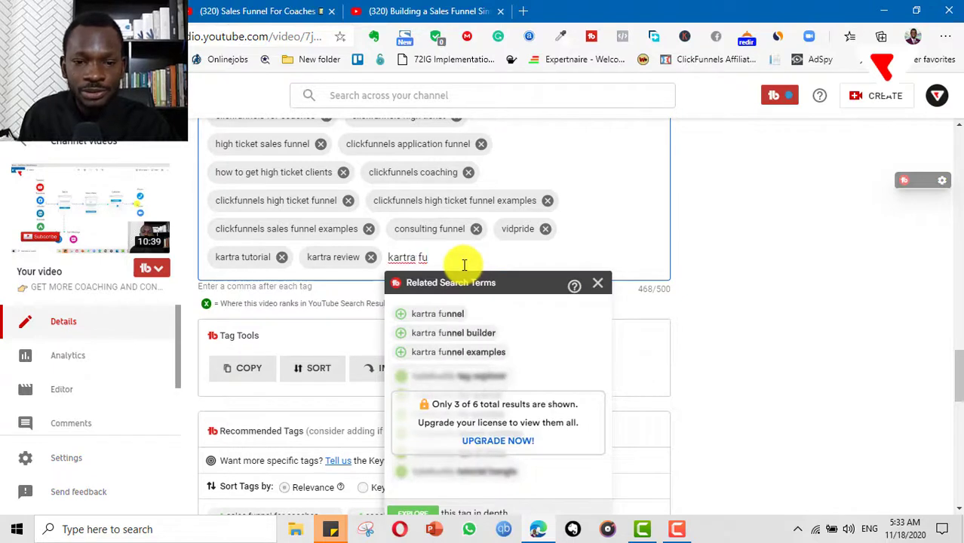
left_click(402, 330)
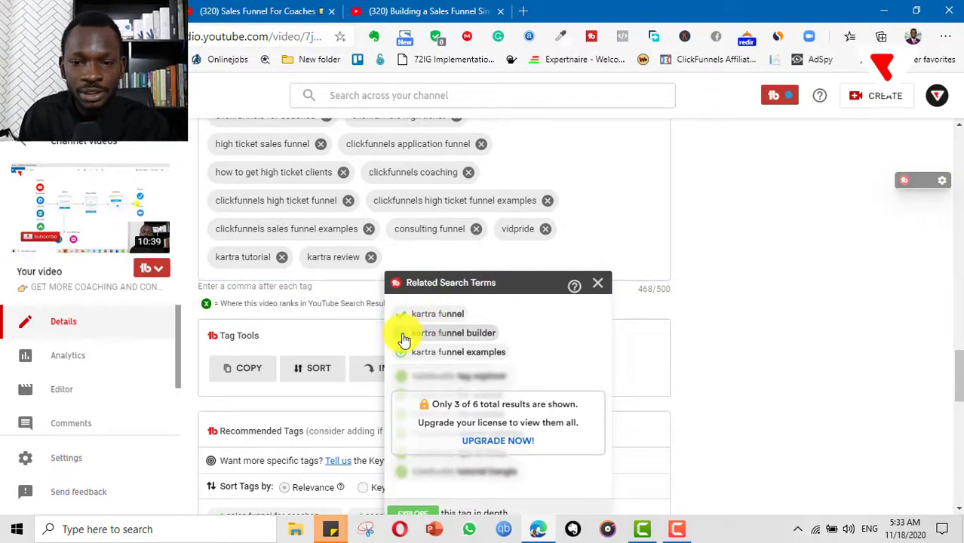
left_click(406, 345)
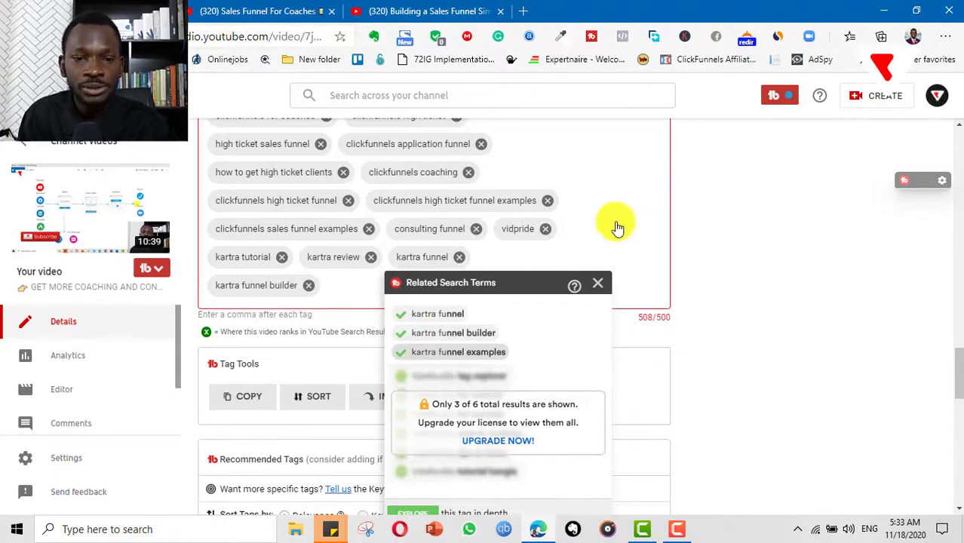
left_click(599, 283)
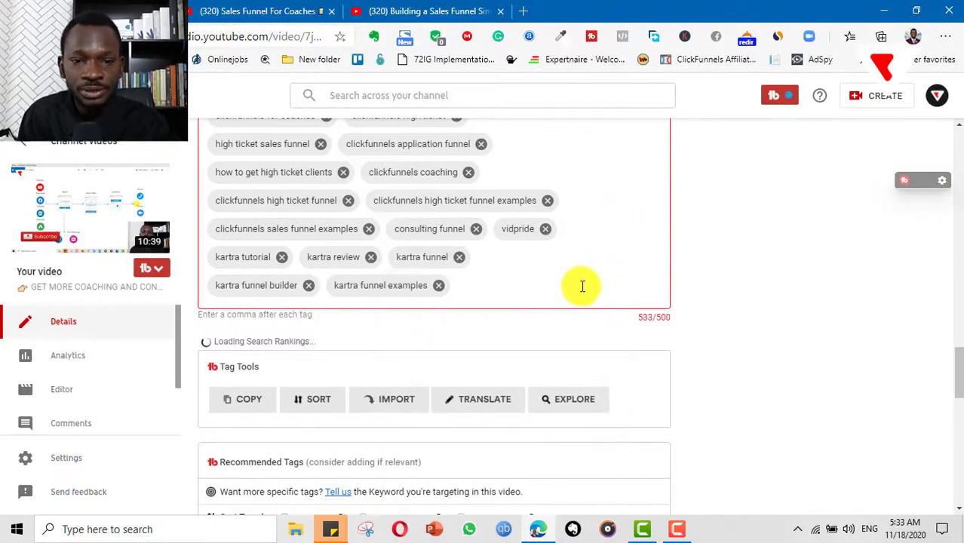
Step: Start the description with two paragraphs about building a high ticket coaching and consulting funnel in Kartra, ClickFunnels or other landing page software
scroll(583, 286, "up", 1)
scroll(829, 199, "up", 10)
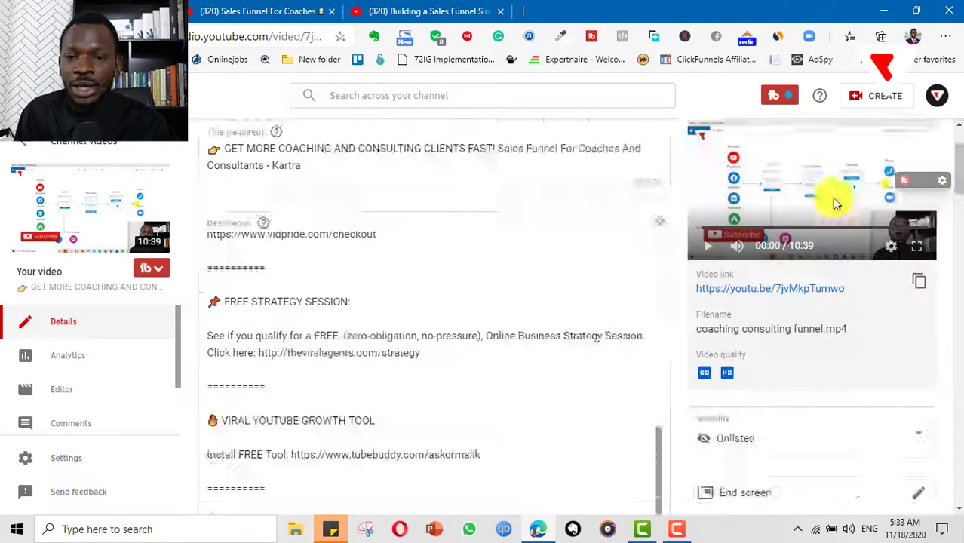
right_click(228, 355)
left_click(460, 344)
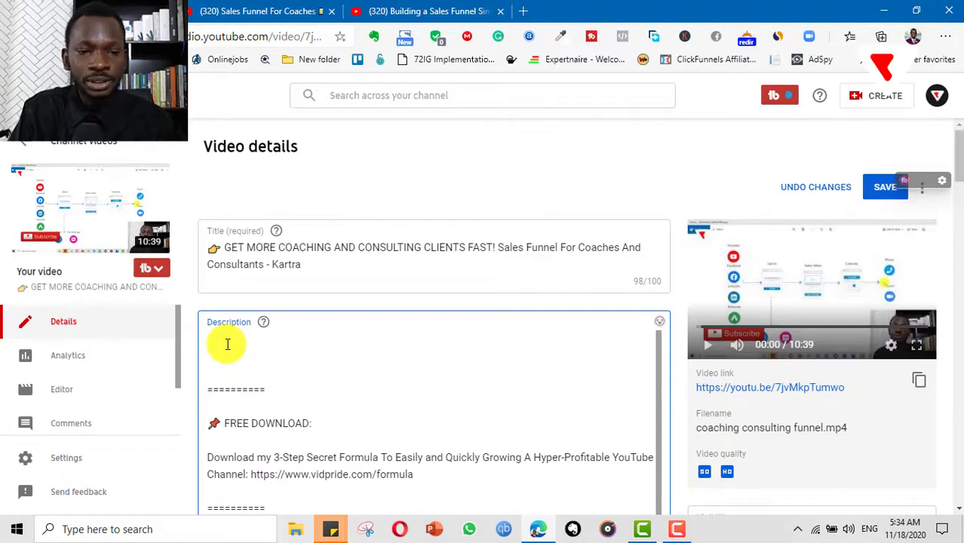
type("In this video, I walk you through how to build a high ticket coaching and consulting funnel that shows you how to get high ticket clients for your coaching and consulting business!  If you're looking to create a high ticket funnel in Kartra, ClickFunnels (Leadpages or any other landing page software), you're about to see what a sales funnel for coaches and consultants looks like!")
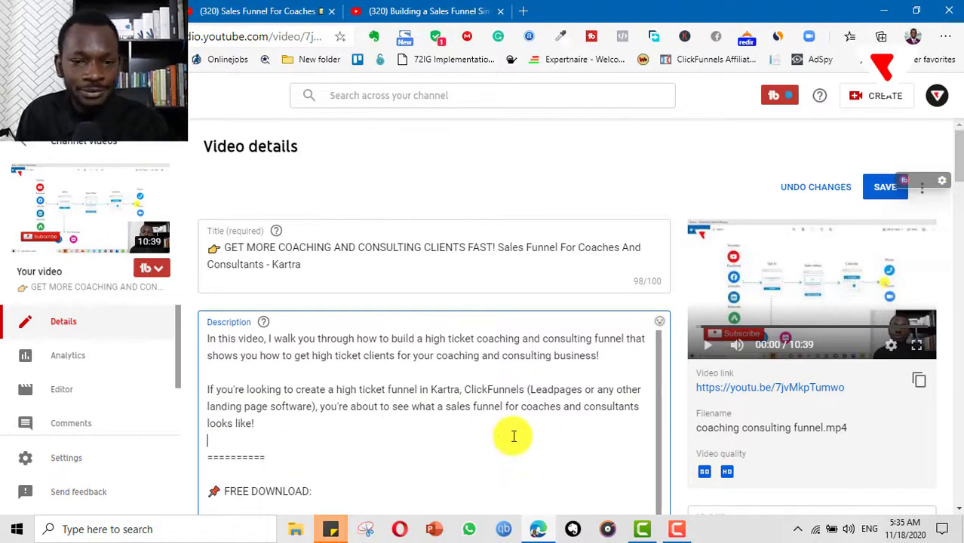
Step: In the description's first sentence, insert "more" before "high ticket clients" and "sales" before "funnel"
scroll(528, 418, "down", 2)
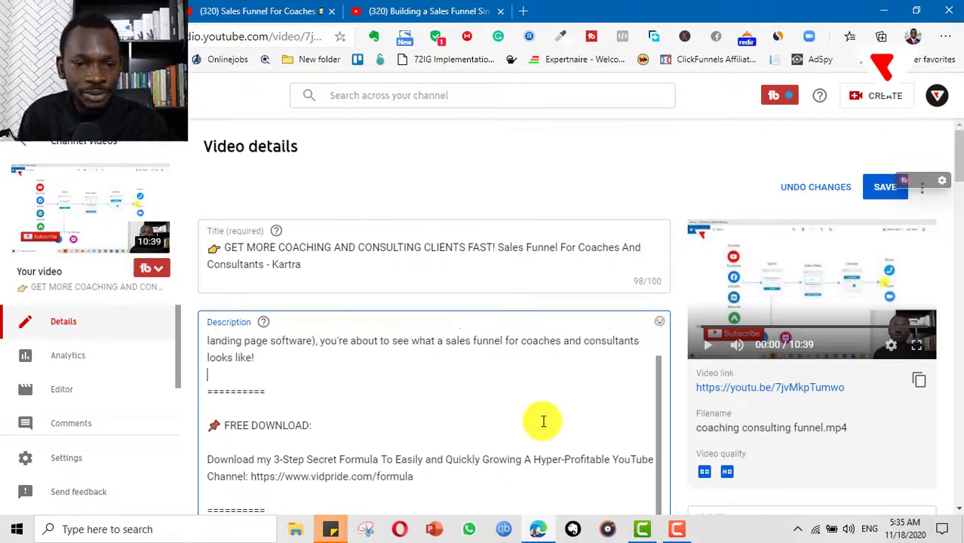
scroll(545, 414, "up", 2)
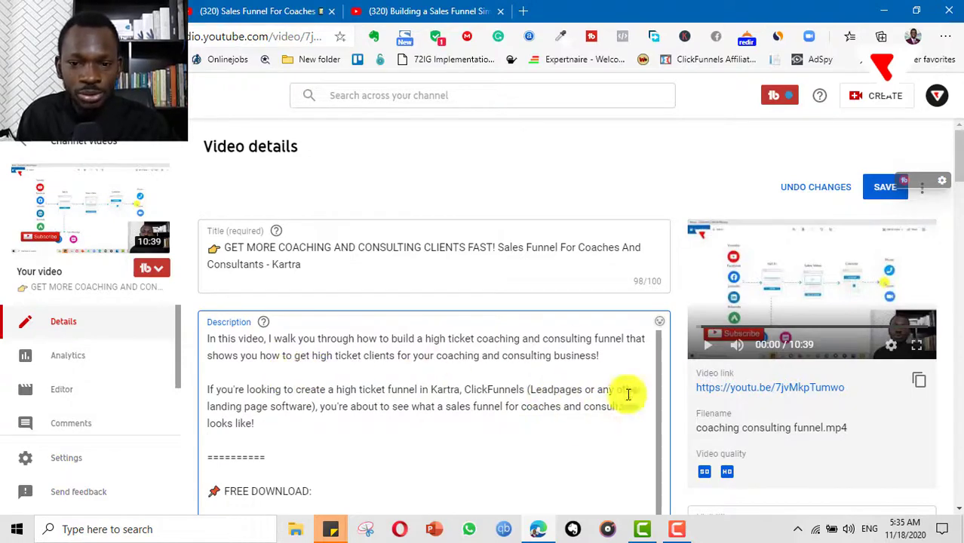
scroll(519, 353, "down", 2)
scroll(523, 364, "up", 2)
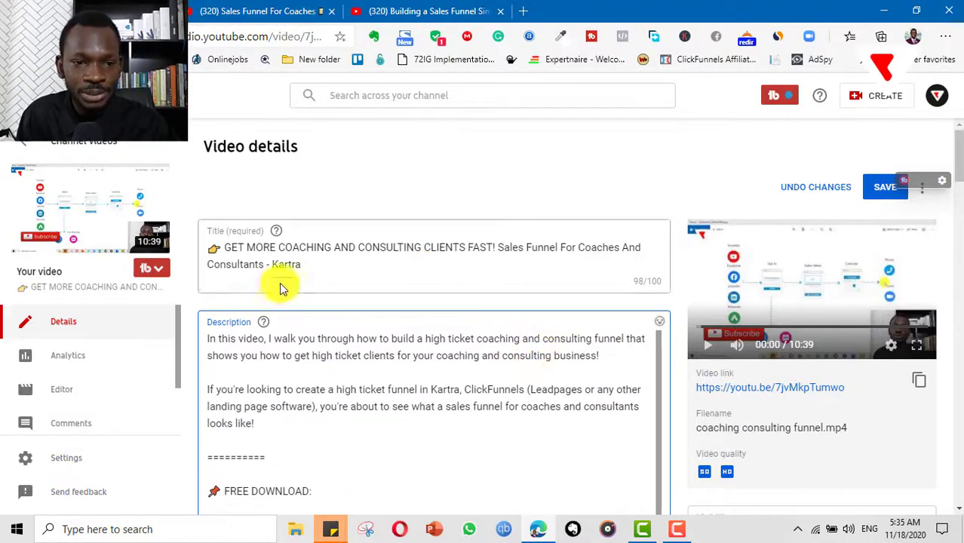
left_click(312, 360)
type("more")
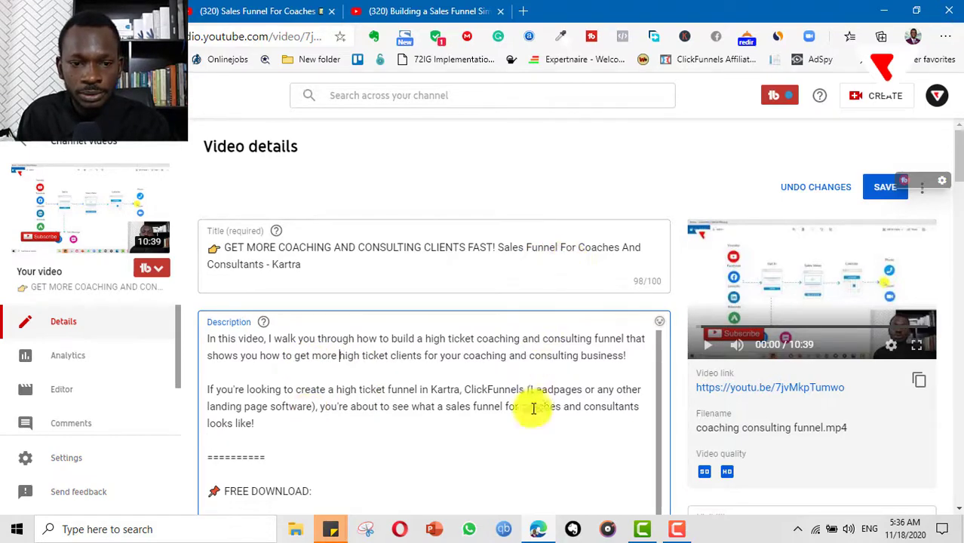
left_click(593, 340)
type("sales")
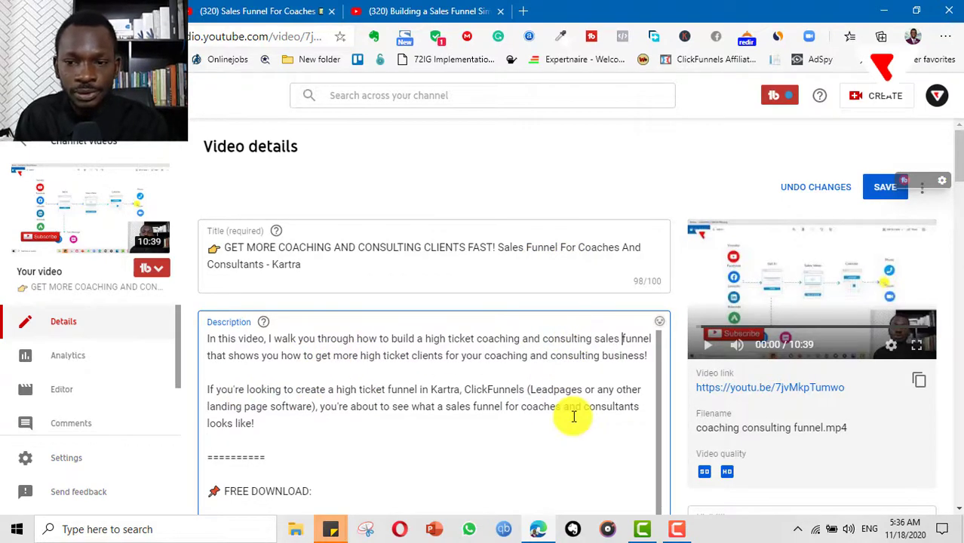
Step: Add the hashtags #GetMoreClients and #SalesFunnel before #Vidpride at the end of the description and save the changes
scroll(499, 361, "down", 10)
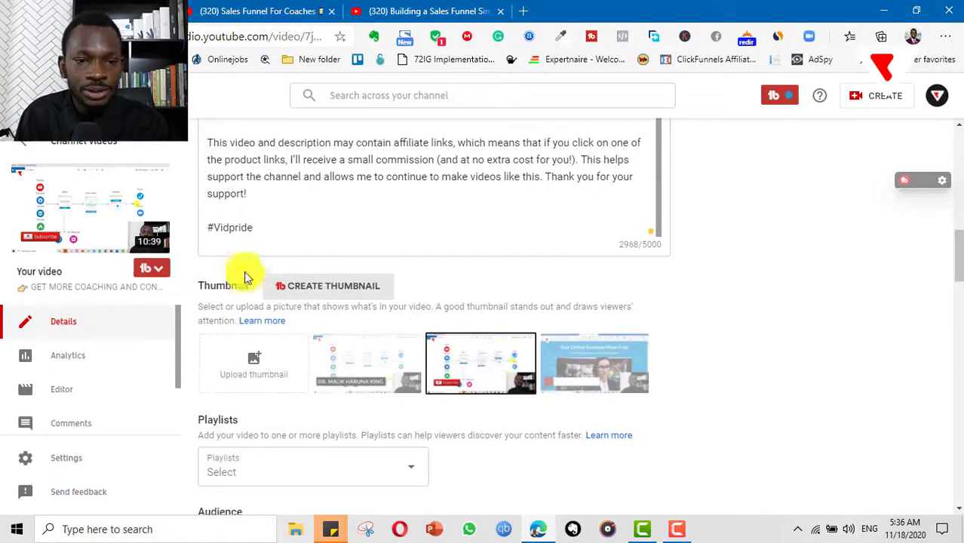
left_click(213, 231)
type("#GetMore")
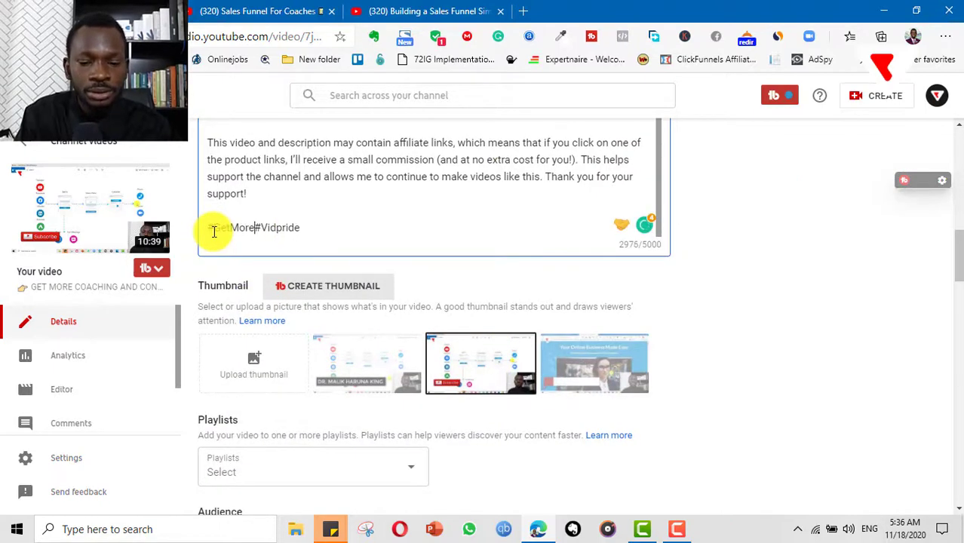
type("Clients #S")
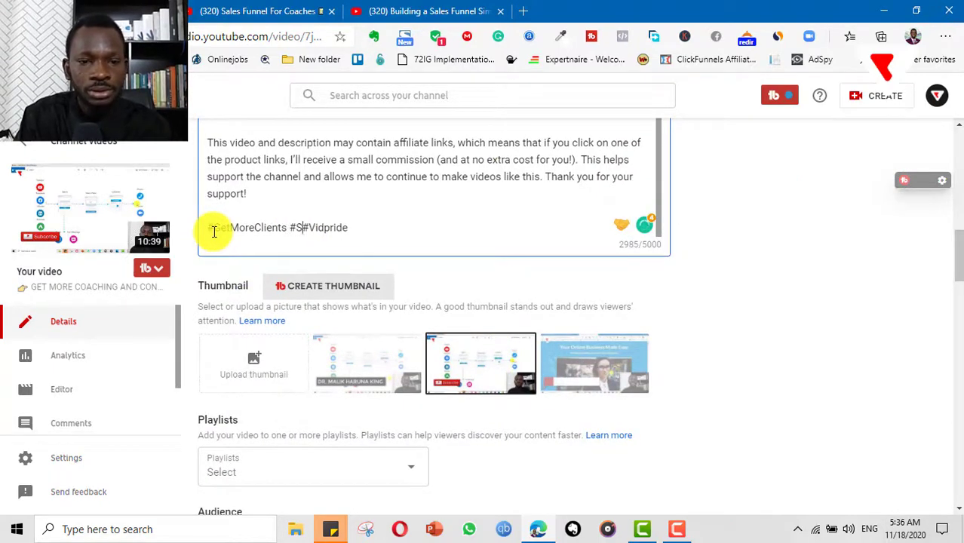
type("a")
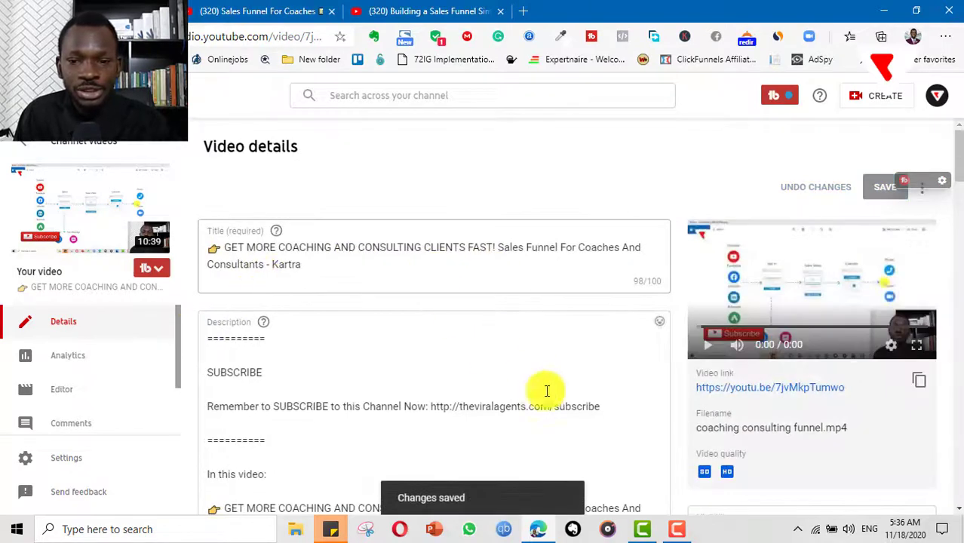
Step: Assign the video to playlists including Make Money Online, Digital Marketing and Uploads
scroll(631, 431, "down", 10)
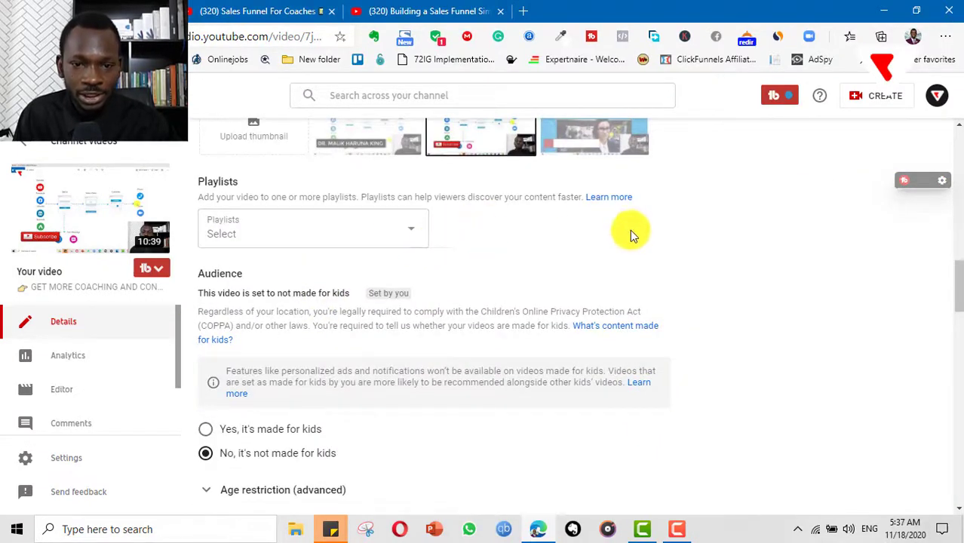
left_click(413, 236)
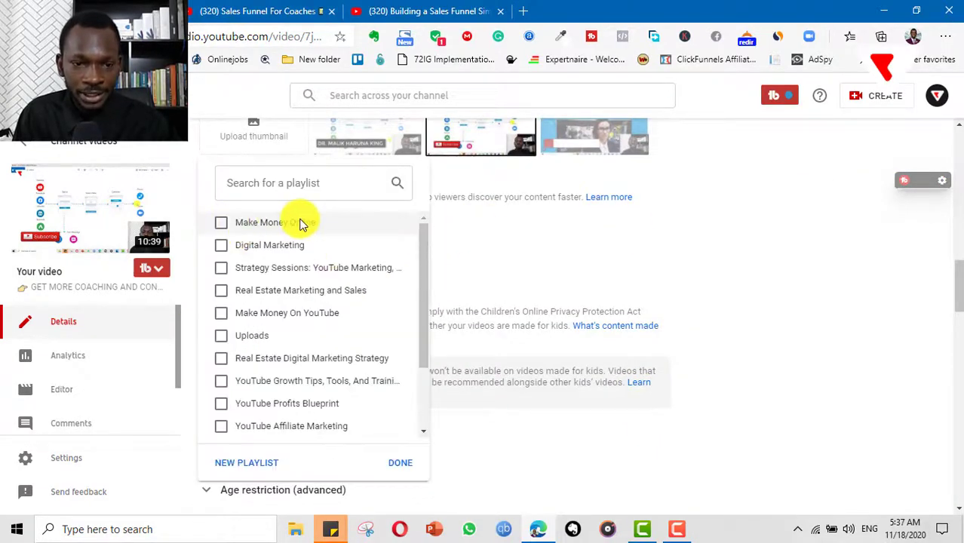
left_click(222, 223)
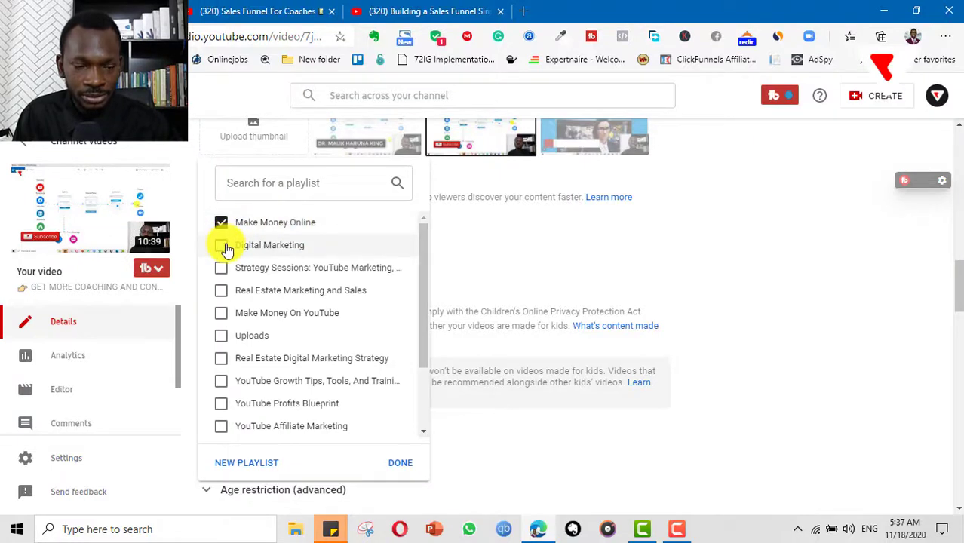
left_click(221, 246)
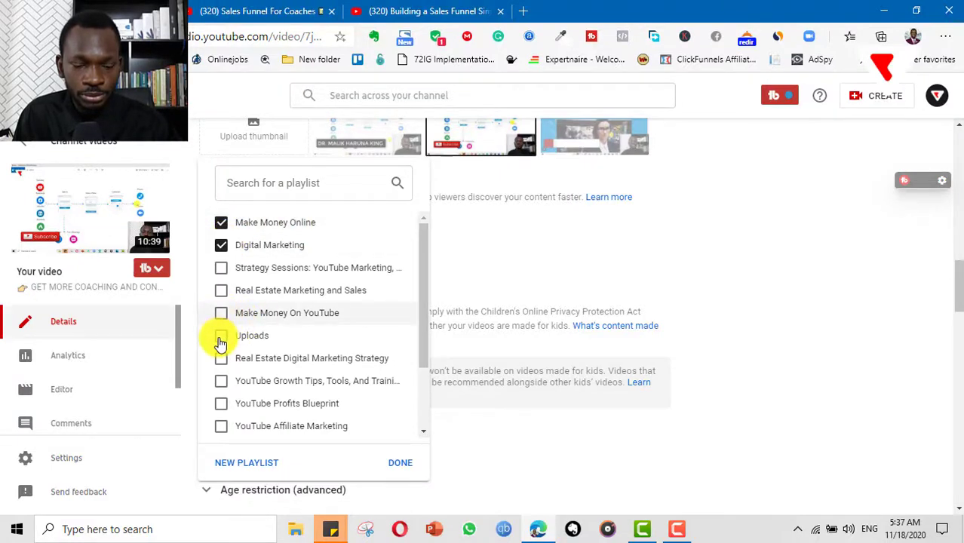
left_click(221, 336)
scroll(317, 362, "down", 2)
left_click(401, 462)
Step: Set the video's recording date and save the video details
scroll(524, 319, "down", 15)
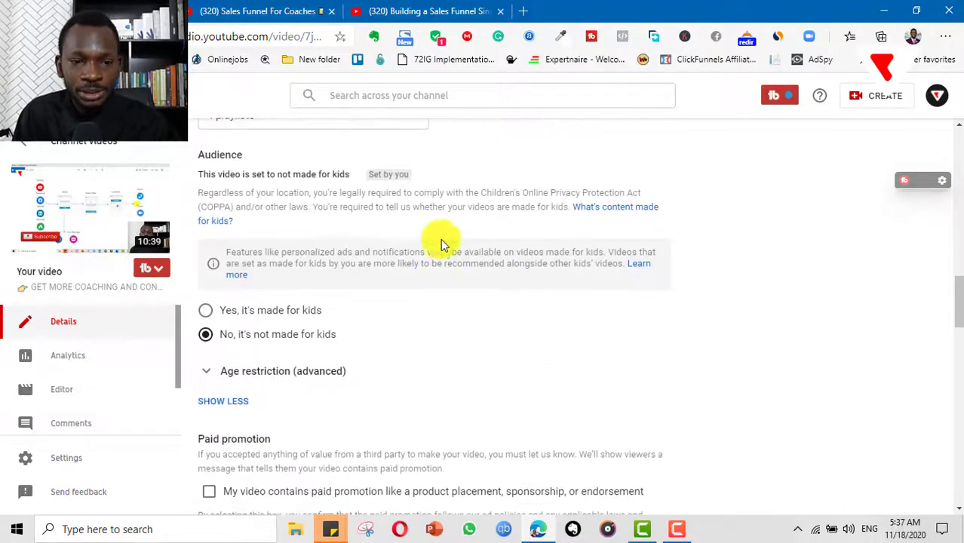
scroll(361, 355, "down", 2)
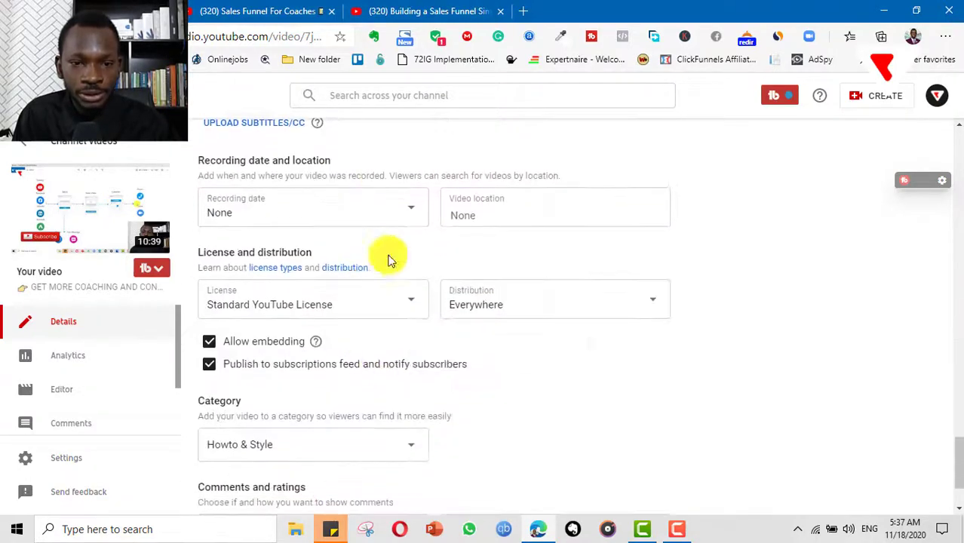
left_click(410, 209)
scroll(705, 290, "up", 18)
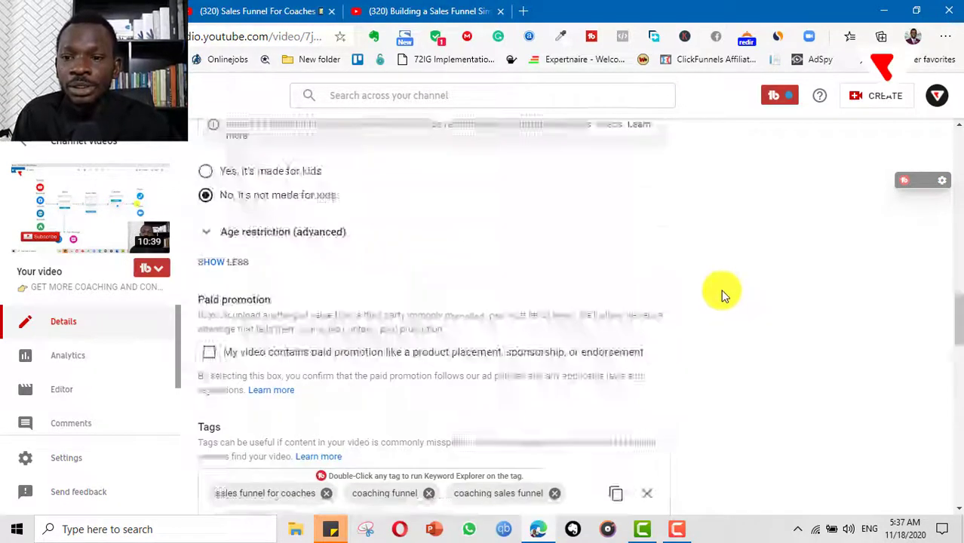
left_click(886, 189)
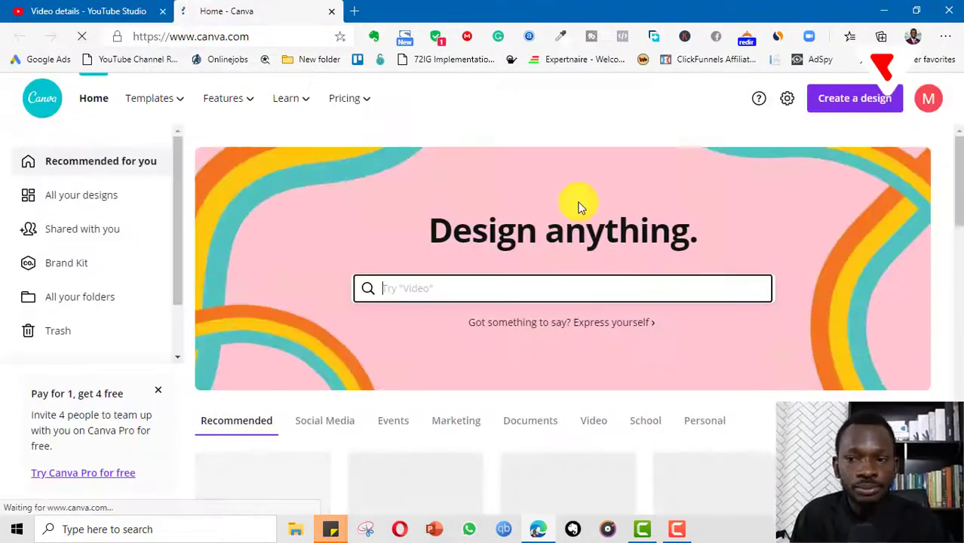
Step: Switch to Canva and open a copy of the "ULTIMATE YOUTUBE LEAD GENERATION" thumbnail design for editing
scroll(576, 256, "down", 4)
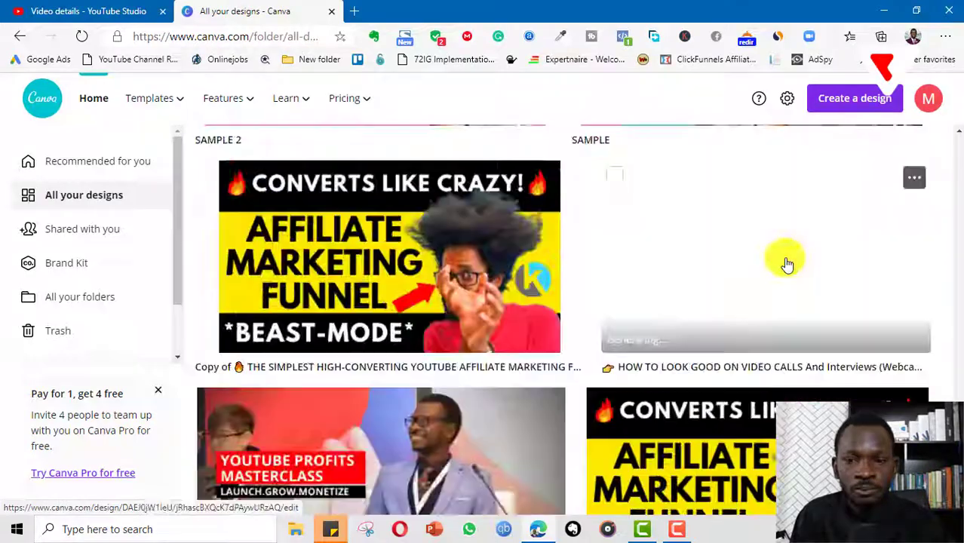
scroll(788, 265, "up", 5)
left_click(376, 318)
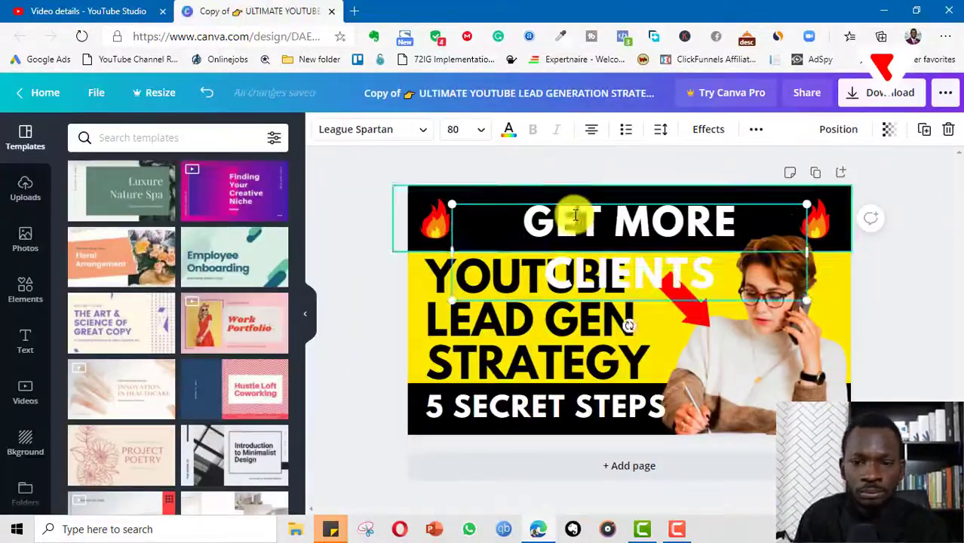
Step: Delete the two fire emojis flanking the "GET MORE CLIENTS" header of the thumbnail
left_click(436, 219)
key("Delete")
left_click(819, 220)
key("Delete")
Step: Replace the thumbnail's main text with "COACHING CONSULTING FUNNEL" and its bottom line with "HIGH-CONVERTING"
left_click_drag(475, 321, 622, 357)
type("COACHING CONSULTING FUNNEL")
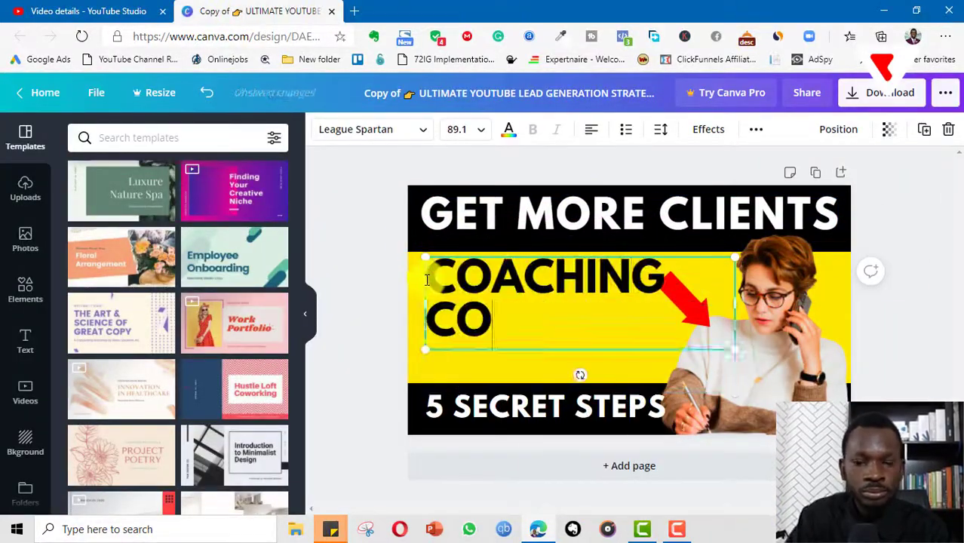
triple_click(507, 410)
type("HIGH-CONVERTING")
Step: Adjust the thumbnail layout, shifting the red arrow up toward the woman and repositioning the text lines
left_click(784, 347)
left_click(842, 498)
left_click(476, 406)
left_click(480, 129)
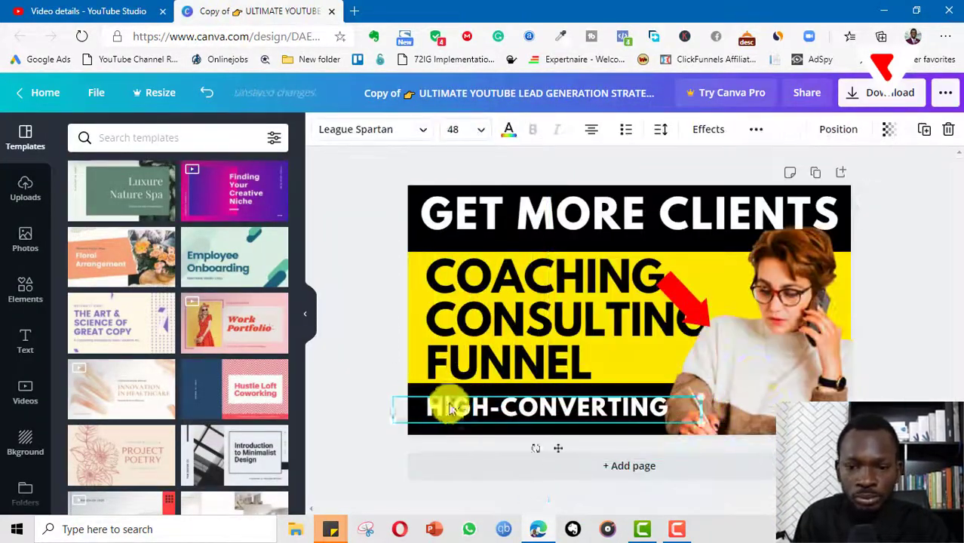
left_click_drag(685, 299, 717, 285)
left_click_drag(529, 325, 524, 325)
left_click(357, 266)
left_click(586, 222)
Step: Rename the design with the video's title, "👉 GET MORE COACHING AND CONSULTING CLIENTS FAST! Sales Funnel For Coaches And Consultants - Kartra"
left_click(88, 11)
left_click(257, 11)
left_click(510, 93)
type("👉 GET MORE COACHING AND CONSULTING CLIENTS FAST! Sales Funnel For Coaches And Consultants - Kartra")
Step: Download the thumbnail as a PNG, then close the design and return to the video details in YouTube Studio
left_click(881, 93)
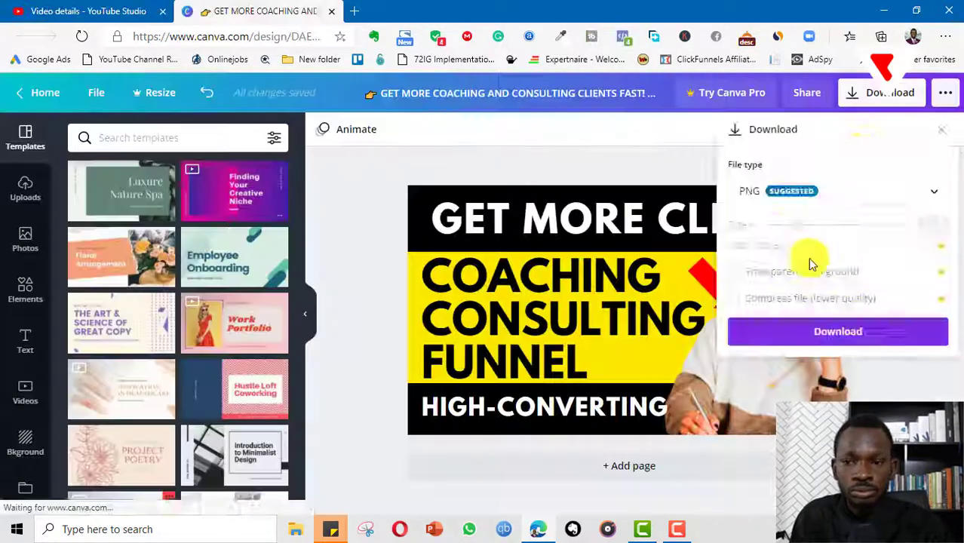
left_click(838, 332)
scroll(569, 356, "down", 3)
left_click(407, 436)
left_click(331, 11)
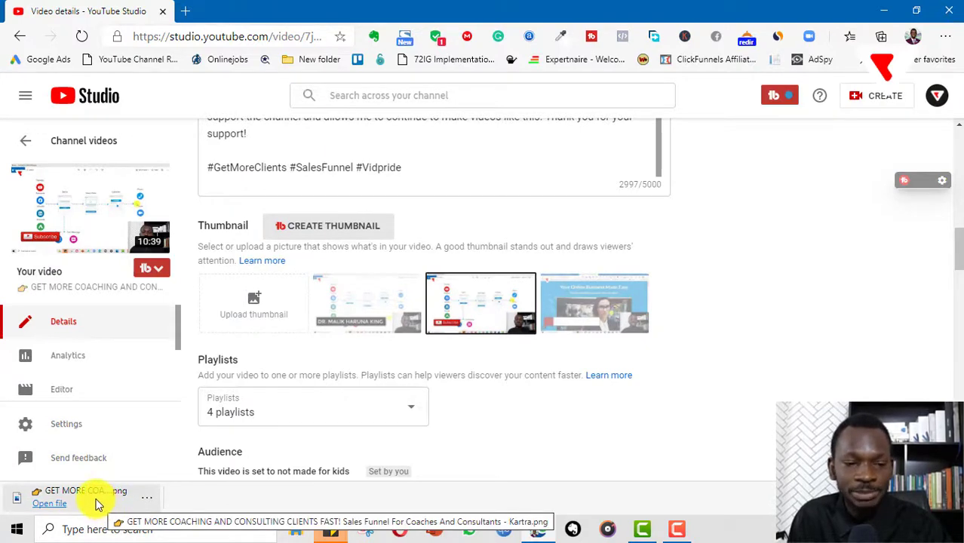
Step: Upload the downloaded PNG as the video's custom thumbnail and save the video details
left_click_drag(123, 491, 254, 304)
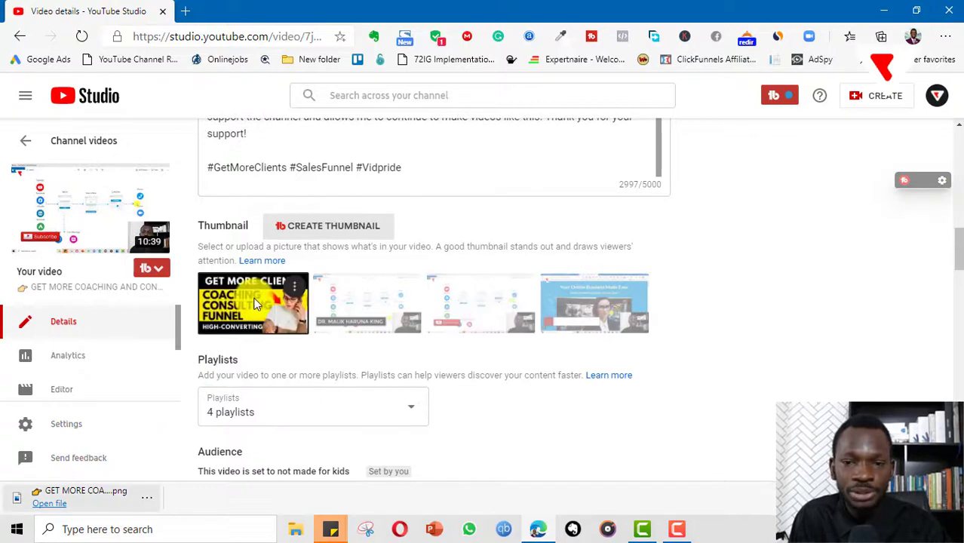
scroll(825, 287, "up", 10)
left_click(879, 187)
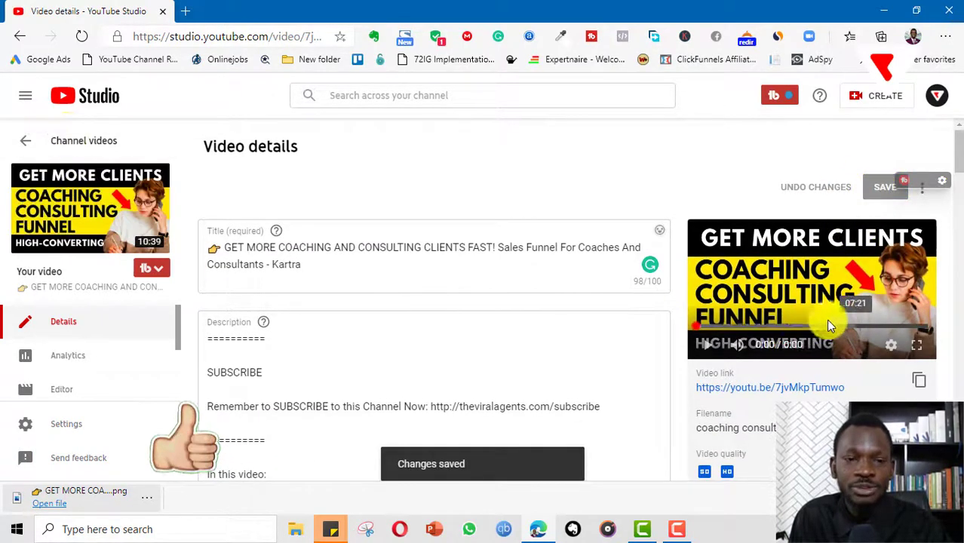
Step: Review the saved video details, checking the description, tags, license, category and comment settings
scroll(527, 338, "down", 5)
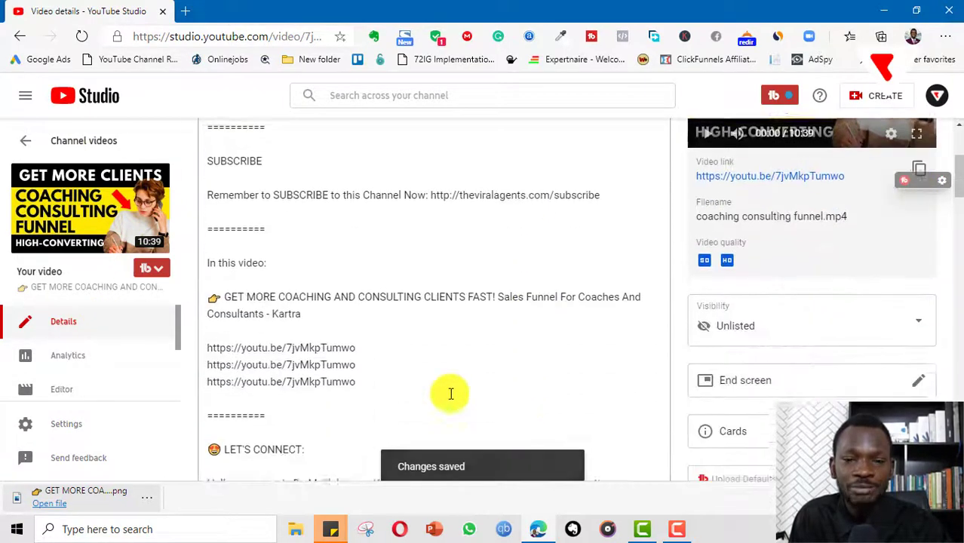
scroll(663, 329, "down", 5)
scroll(762, 319, "up", 9)
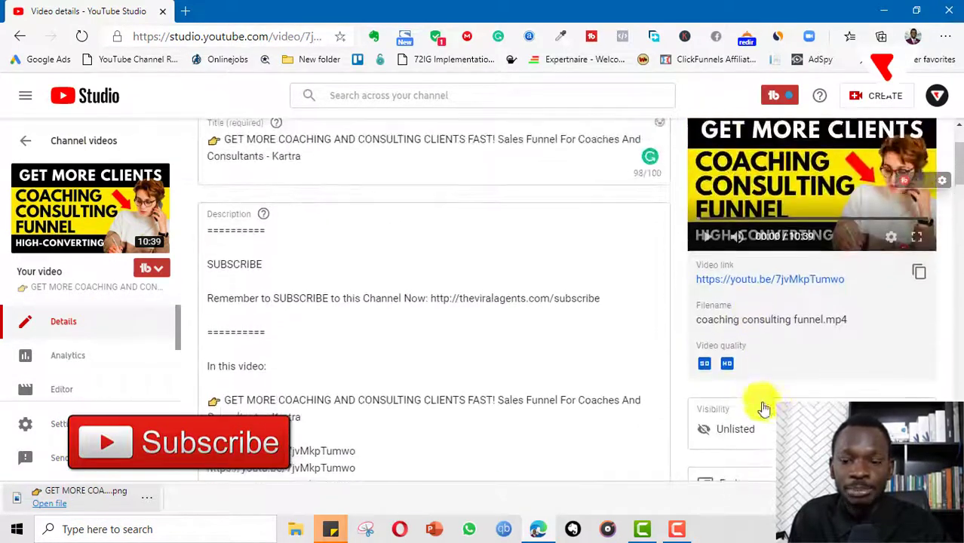
scroll(702, 442, "down", 3)
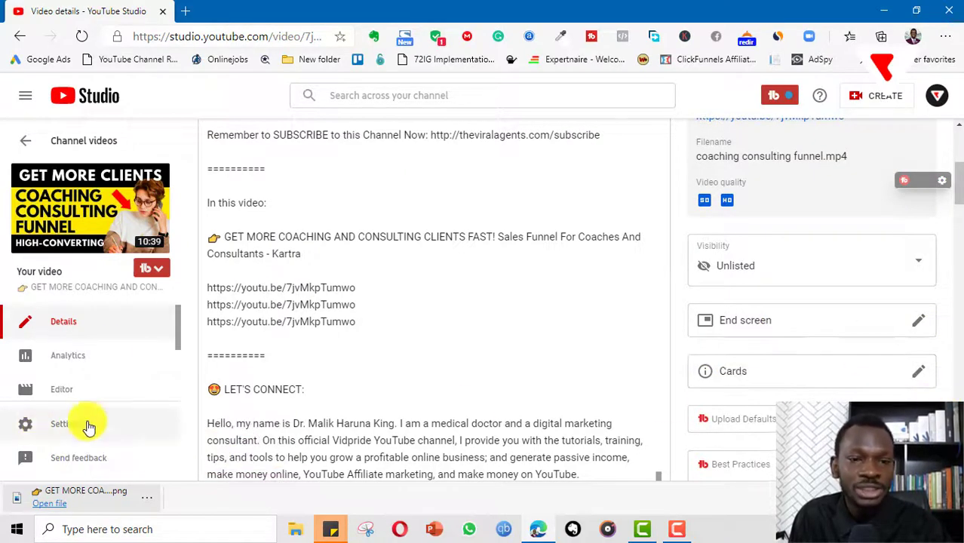
scroll(111, 356, "down", 1)
scroll(786, 406, "down", 15)
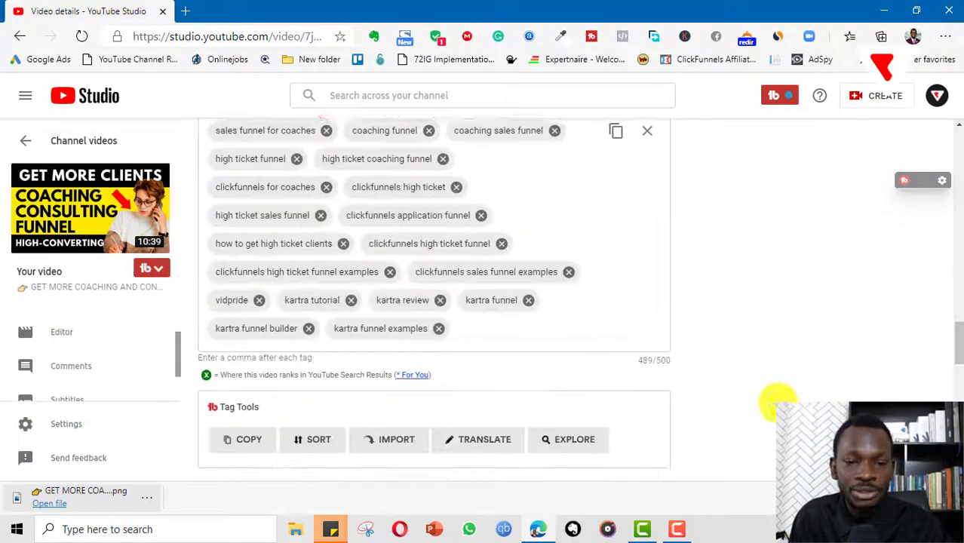
scroll(389, 275, "down", 10)
scroll(377, 355, "down", 2)
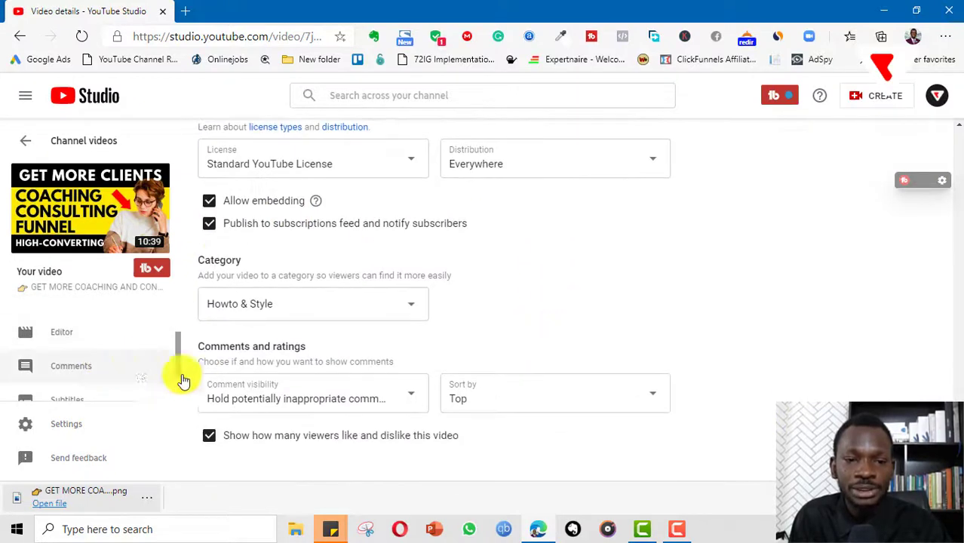
scroll(795, 370, "up", 20)
scroll(795, 370, "up", 5)
scroll(441, 353, "down", 2)
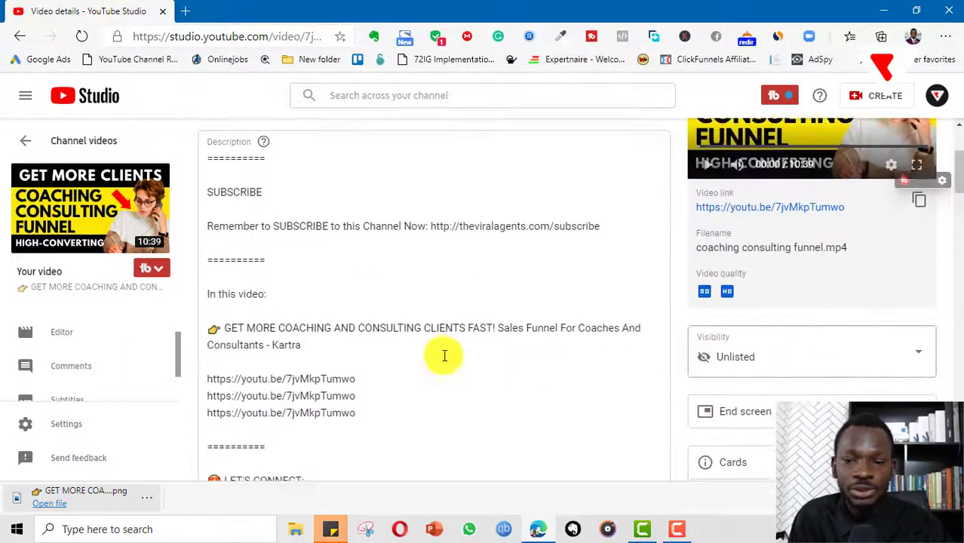
Step: Change the video's visibility to Public and save the change
left_click(921, 357)
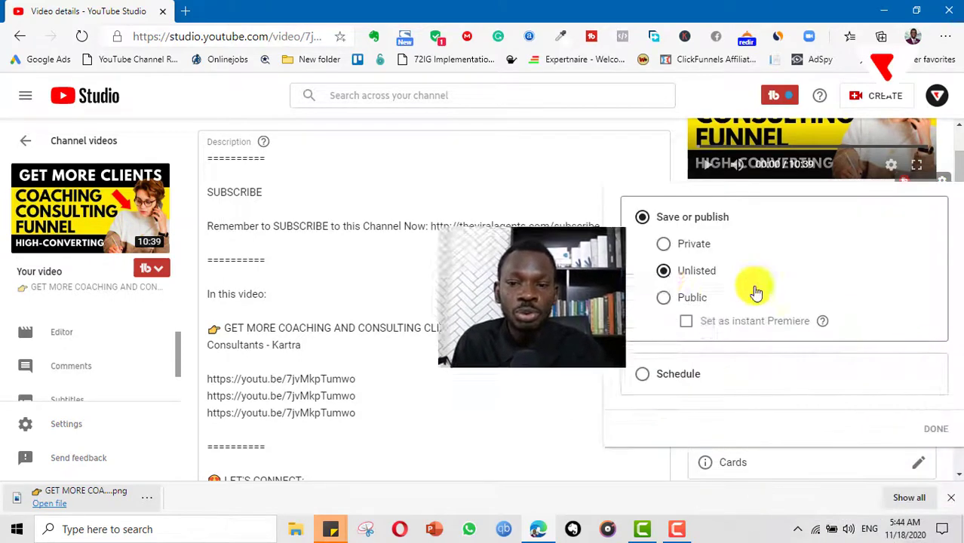
left_click(664, 298)
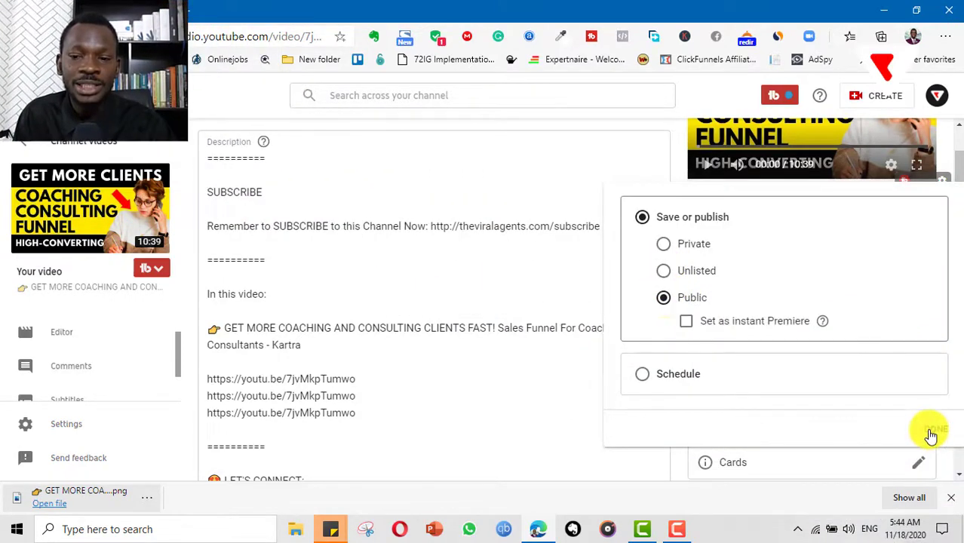
left_click(933, 435)
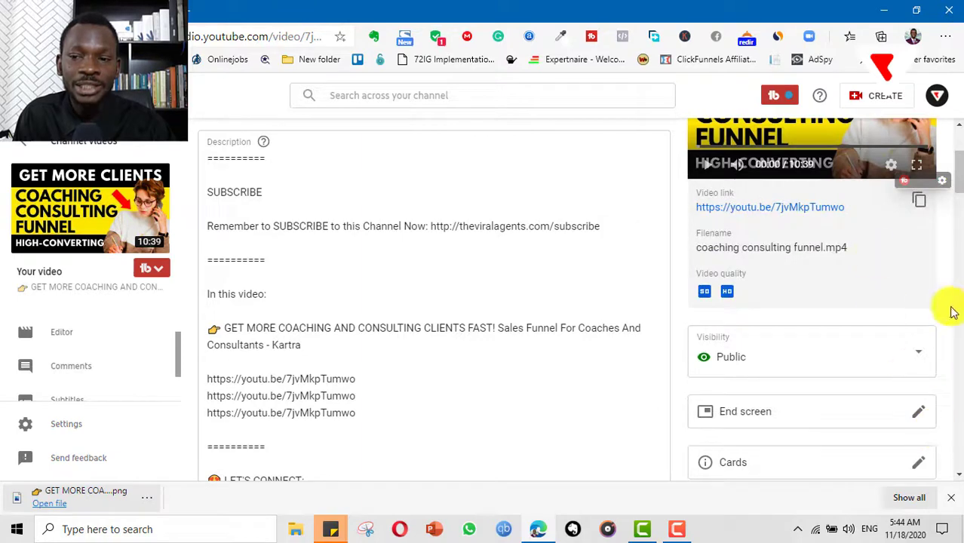
scroll(906, 249, "up", 3)
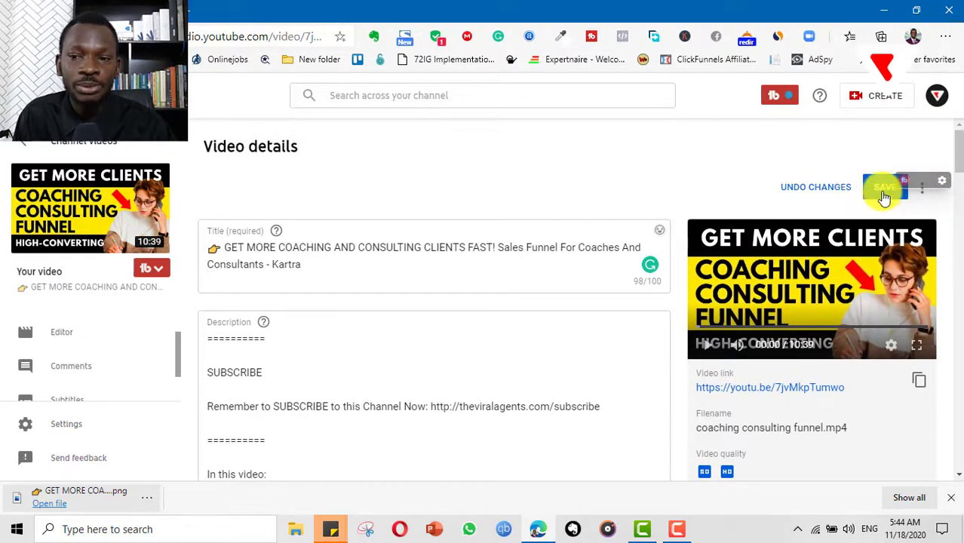
left_click(885, 190)
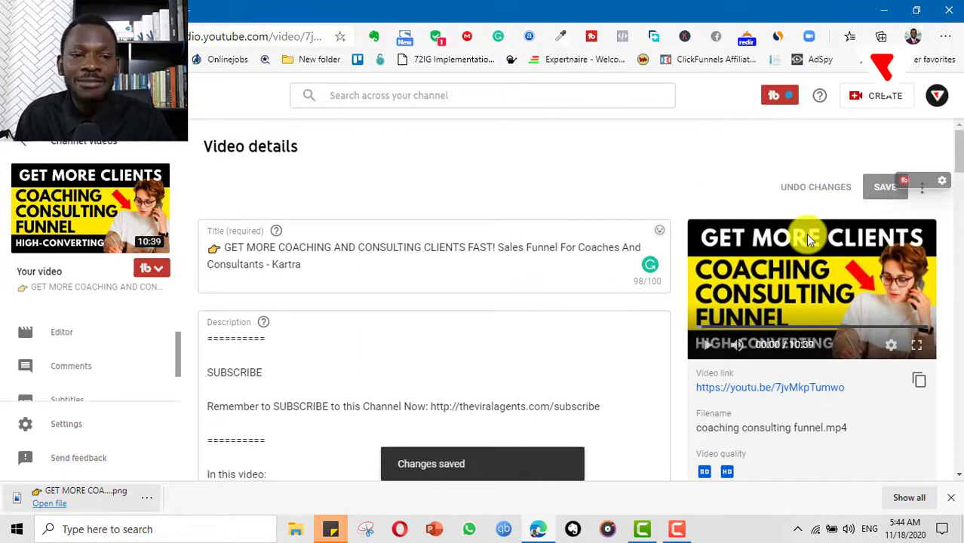
Step: Open the published video's watch page on YouTube, lower the volume and look over the page
mouse_move(151, 216)
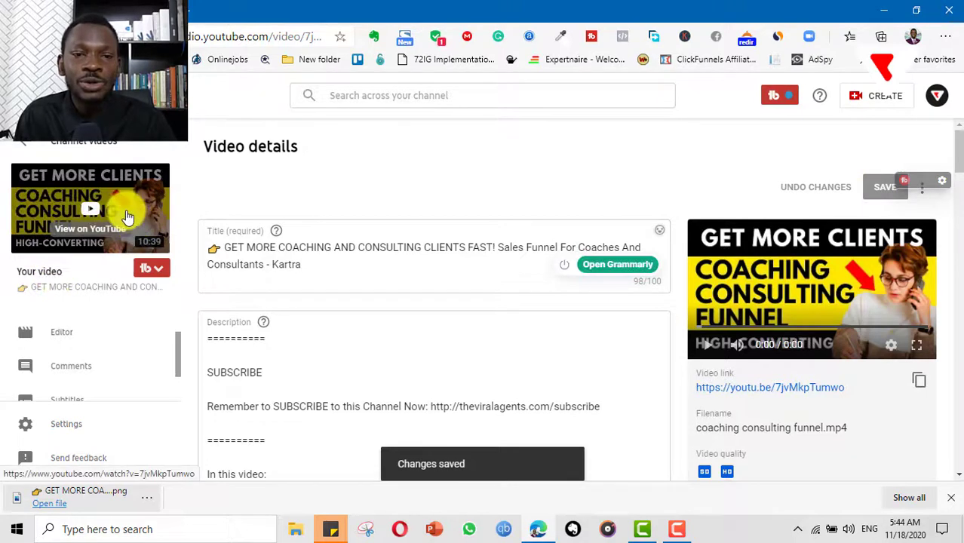
left_click(127, 215)
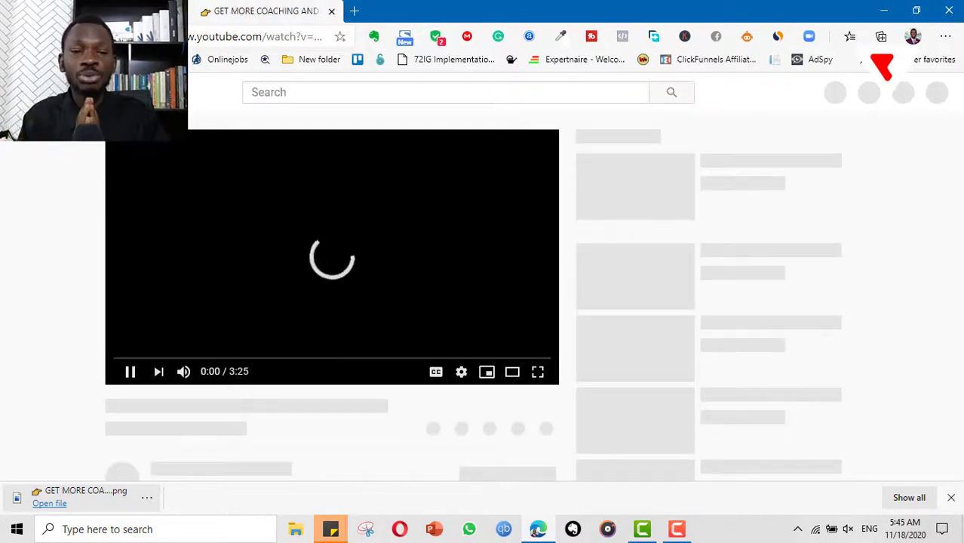
key("XF86AudioLowerVolume")
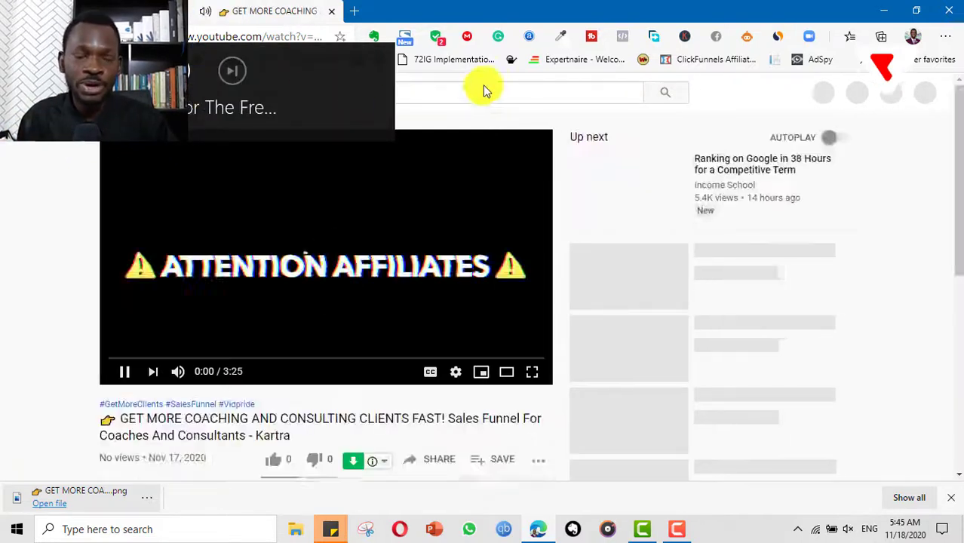
scroll(327, 345, "down", 4)
scroll(369, 227, "up", 2)
scroll(370, 227, "up", 2)
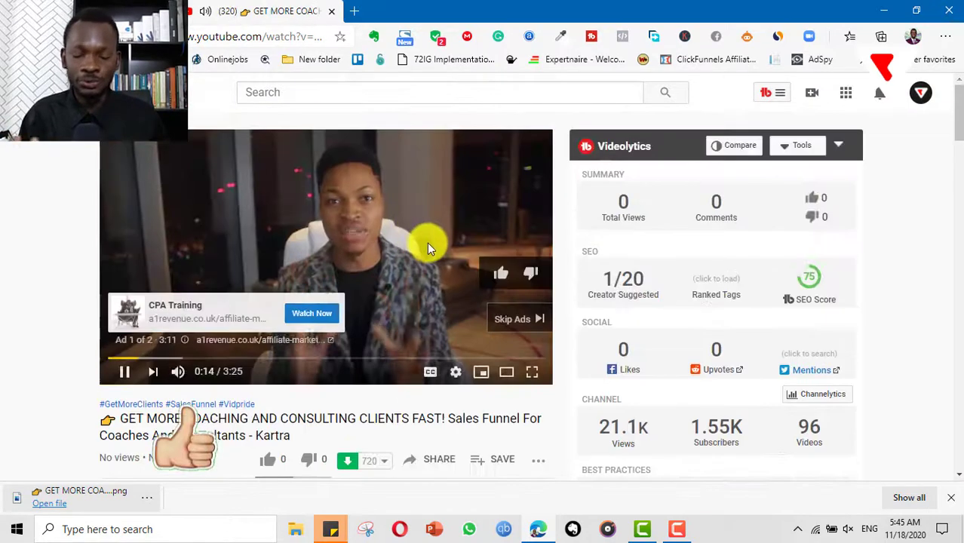